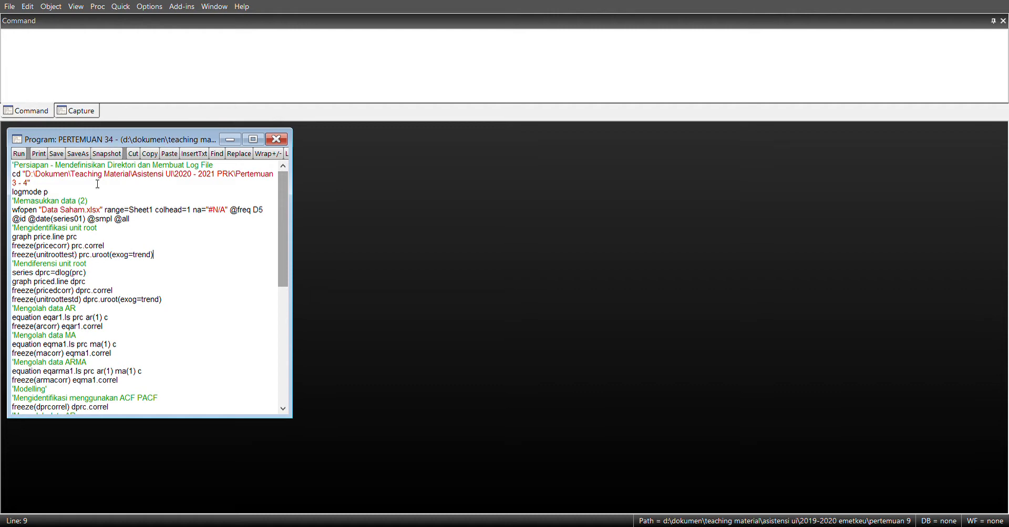
# Copy the cd line from the program and run only it, setting the directory to "D:\Dokumen\Teaching Material\Asistensi UI\2020 - 2021 PRK\Pertemuan 3 - 4"
pyautogui.hotkey('shift', 'Up')
pyautogui.hotkey('shift', 'Up')
pyautogui.hotkey('shift', 'Home')
pyautogui.hotkey('ctrl', 'c')
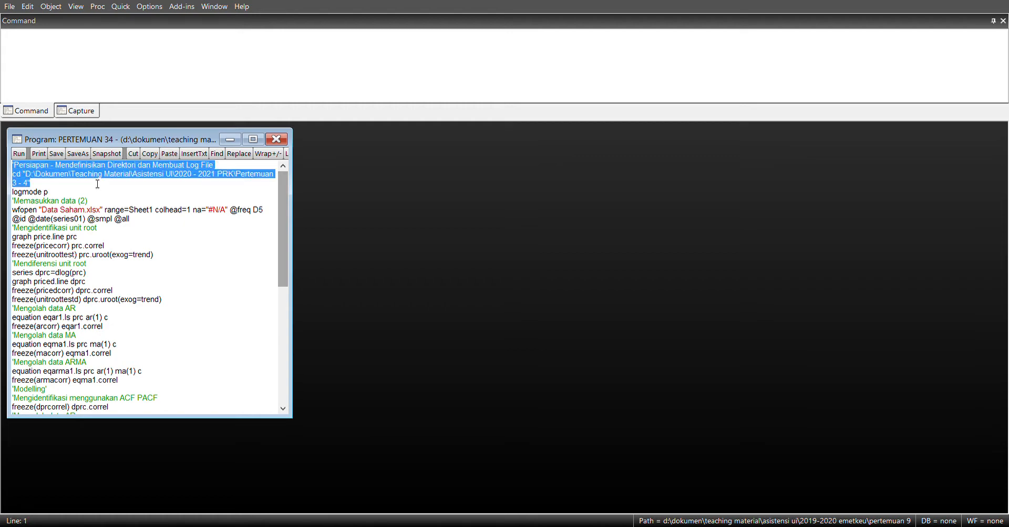
pyautogui.click(95, 75)
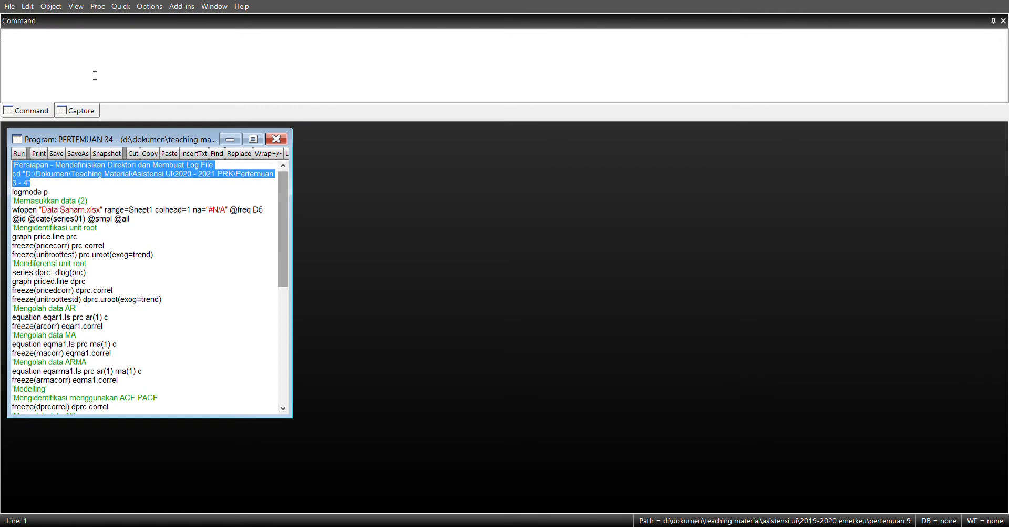
pyautogui.hotkey('ctrl', 'v')
pyautogui.moveTo(223, 37); pyautogui.dragTo(2, 36)
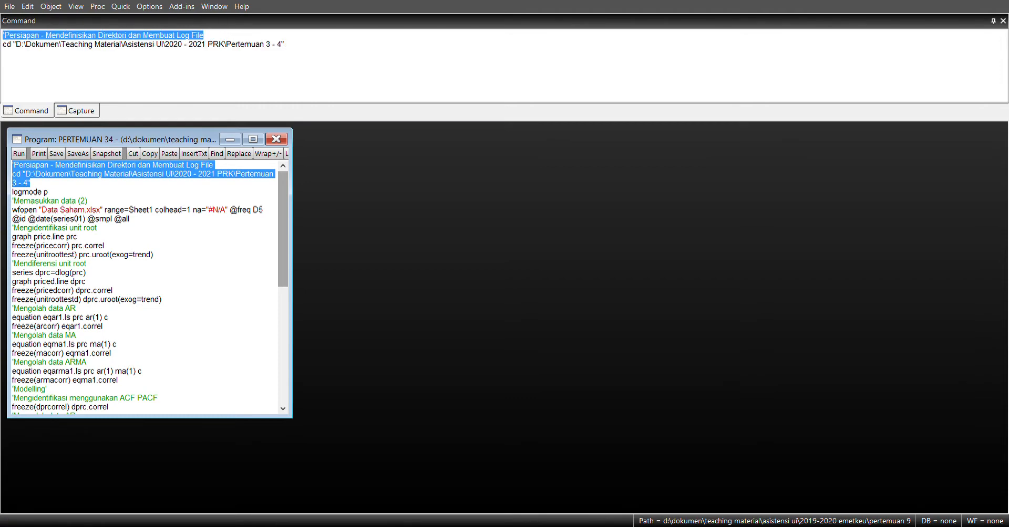
pyautogui.press('Delete')
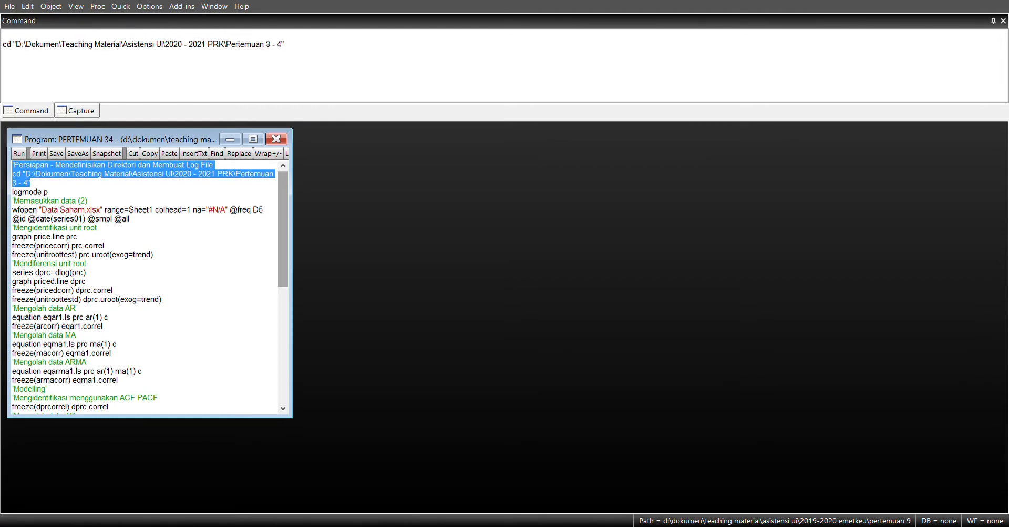
pyautogui.press('BackSpace')
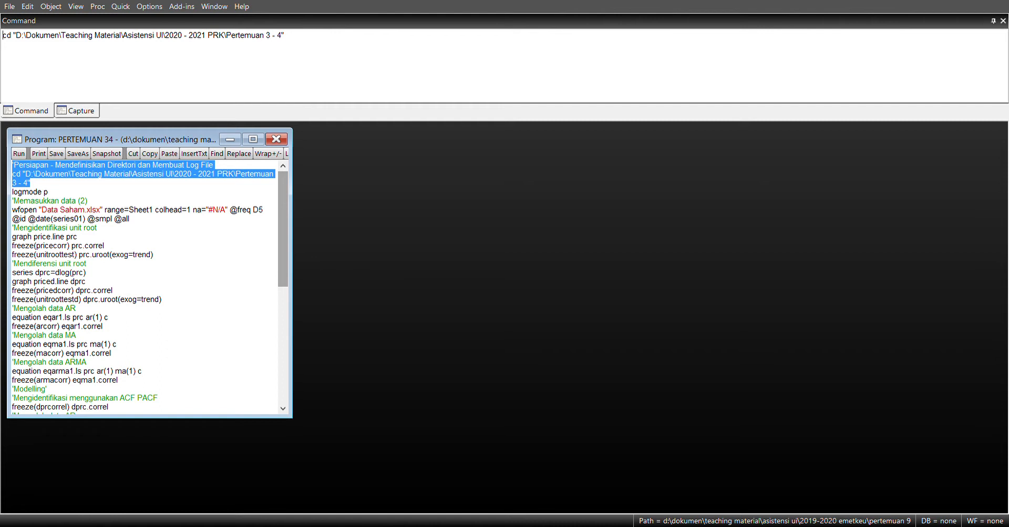
pyautogui.press('Return')
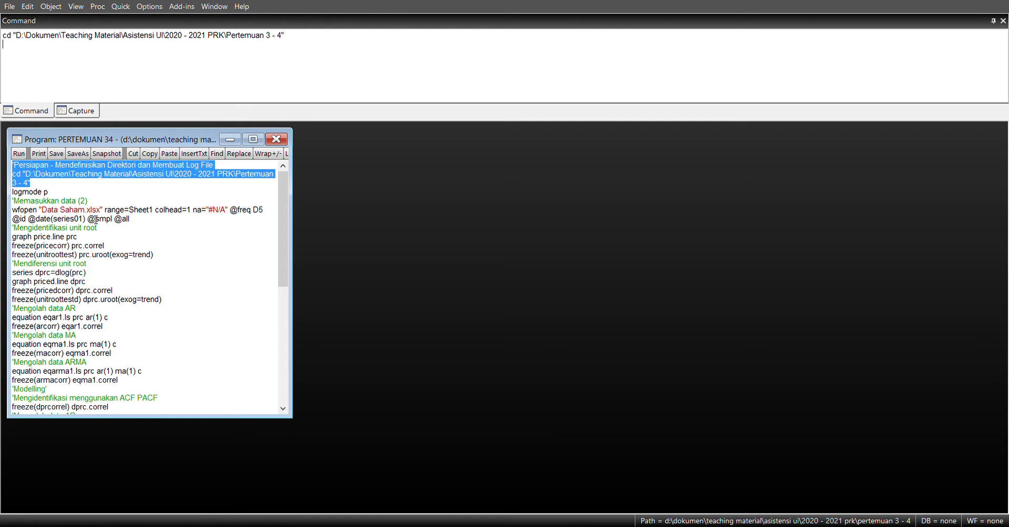
# Open the workfile "Data Saham.xlsx" with wfopen, place its window beside the program, and select the prc series
pyautogui.write('wfopen "Data Saham.xlsx')
pyautogui.press('Return')
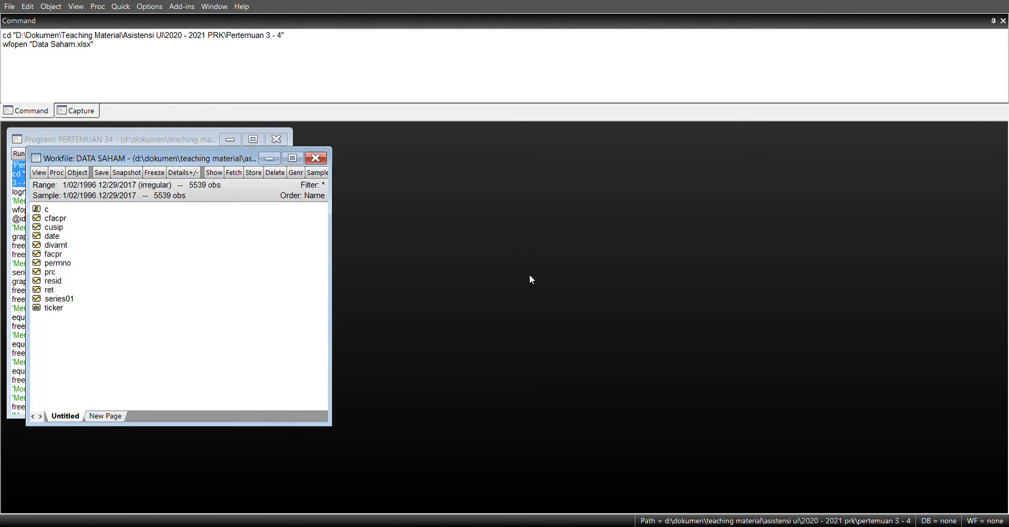
pyautogui.moveTo(164, 152); pyautogui.dragTo(498, 142)
pyautogui.click(394, 244)
pyautogui.click(384, 261)
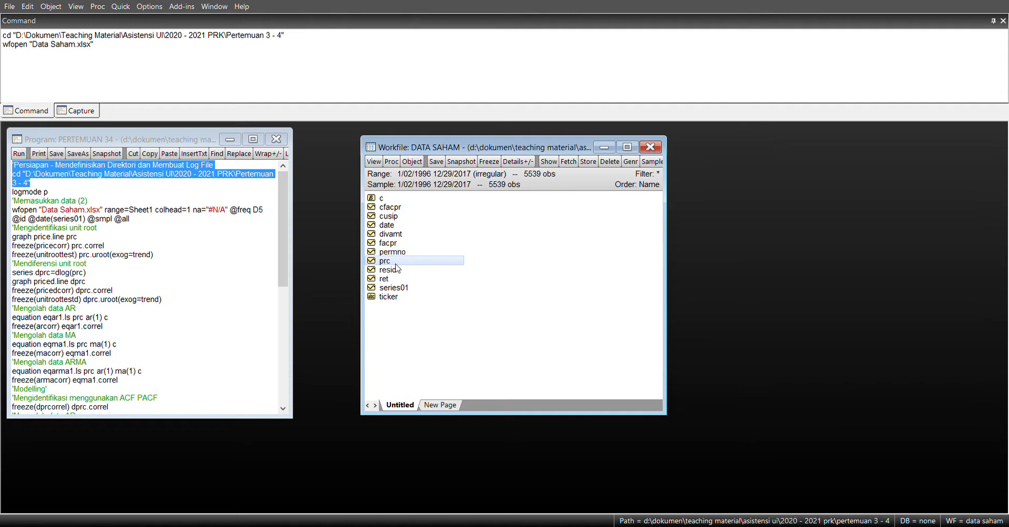
# Generate the log-differenced price series with the command series dprc=dlog(prc)
pyautogui.click(167, 60)
pyautogui.write('dpr')
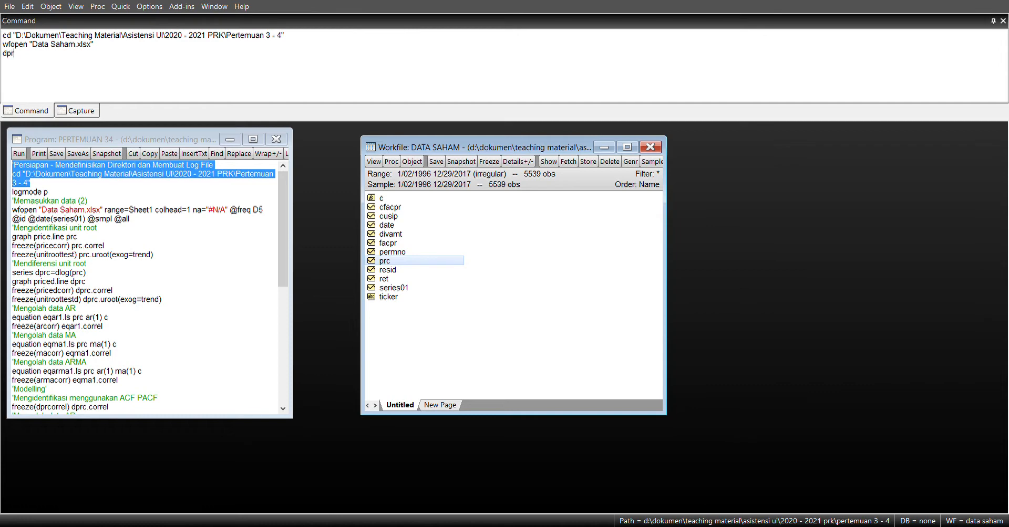
pyautogui.press('BackSpace')
pyautogui.press('BackSpace')
pyautogui.press('BackSpace')
pyautogui.write('series dprc=dlog(prc)')
pyautogui.press('Return')
# Display the dprc series as a spreadsheet with the command dprc.sheet
pyautogui.click(72, 300)
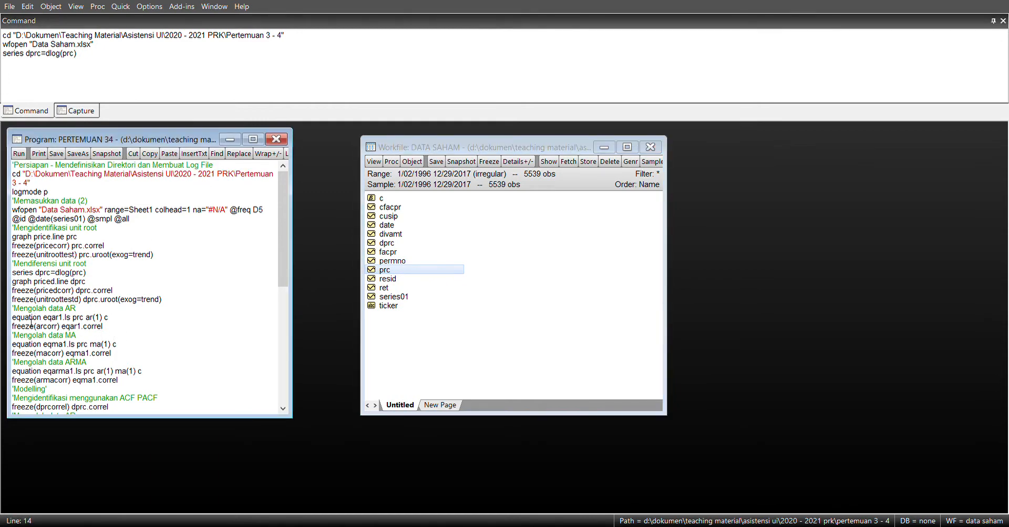
pyautogui.click(96, 62)
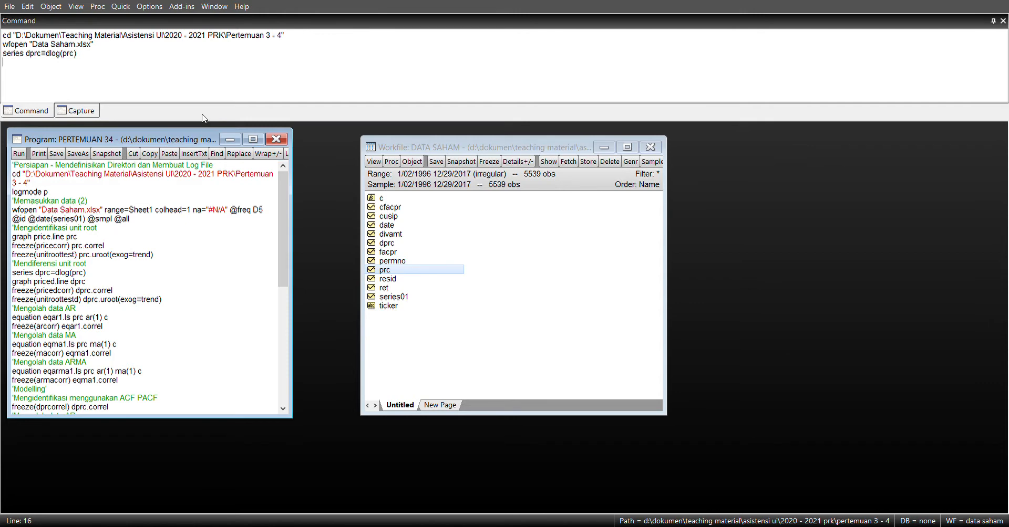
pyautogui.write('dprc.sheet')
pyautogui.press('Return')
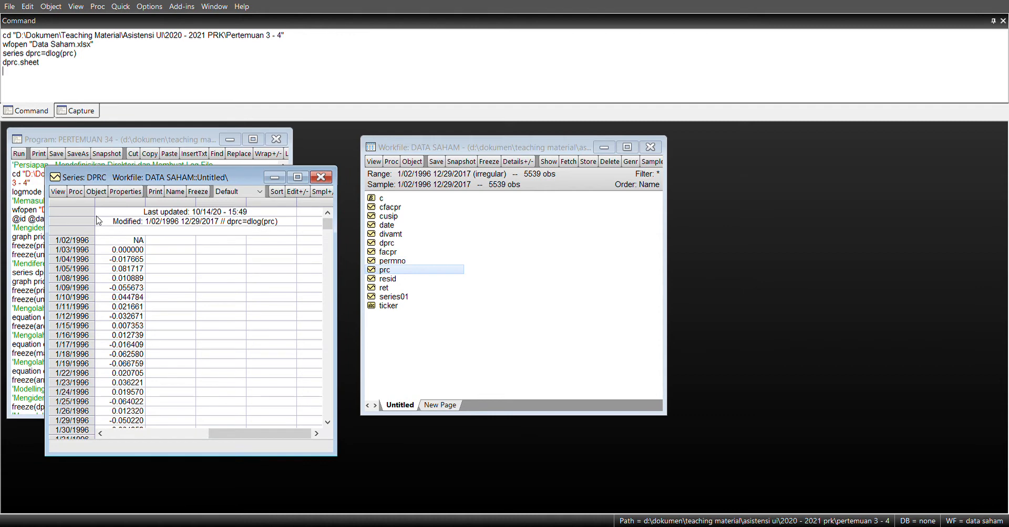
# Run a unit root test on dprc with dprc.uroot, examine the output enlarged, and close the series window
pyautogui.write('dprc.uroot')
pyautogui.press('Return')
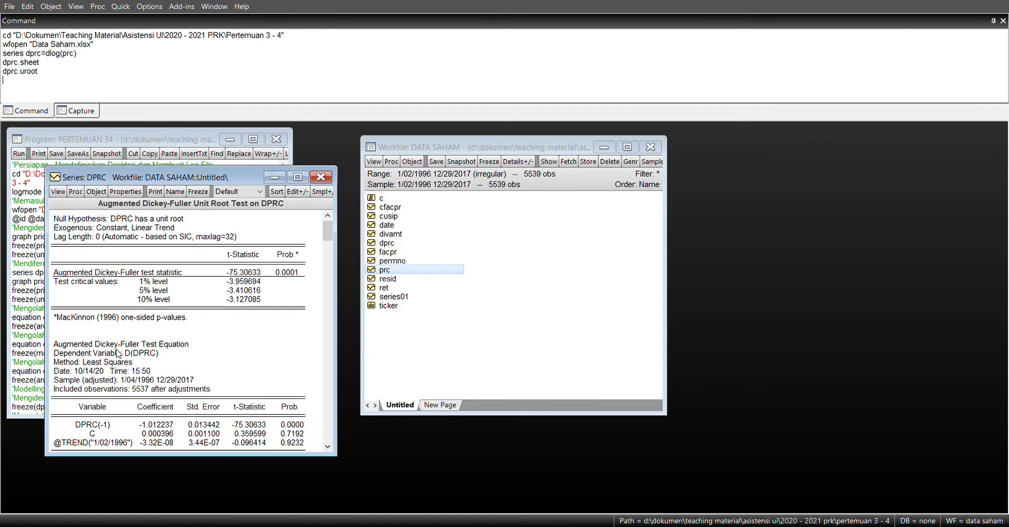
pyautogui.click(297, 177)
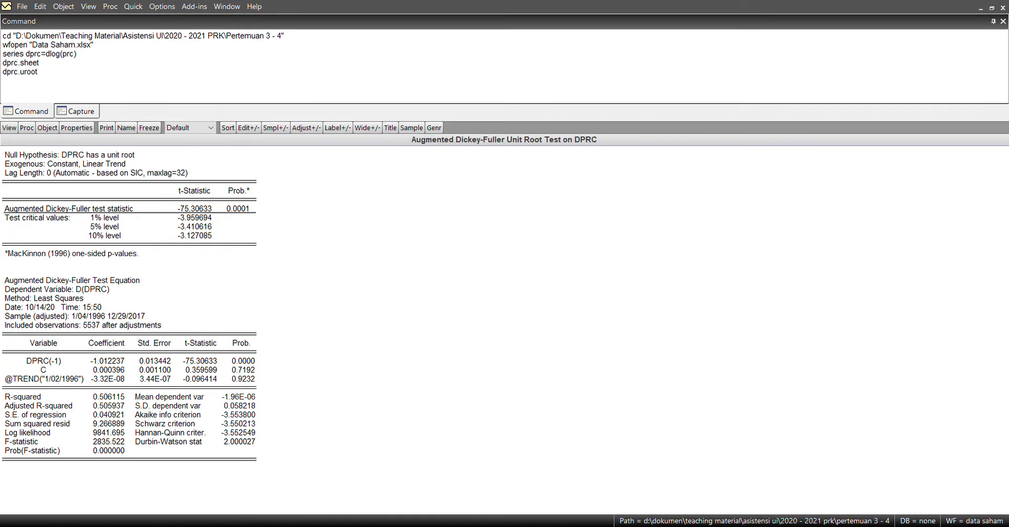
pyautogui.click(992, 8)
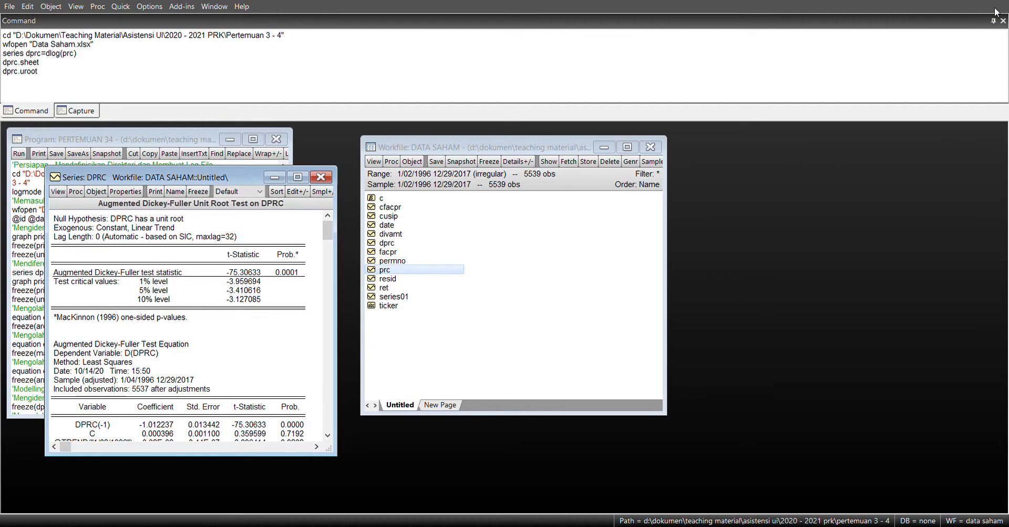
pyautogui.click(327, 178)
pyautogui.click(33, 97)
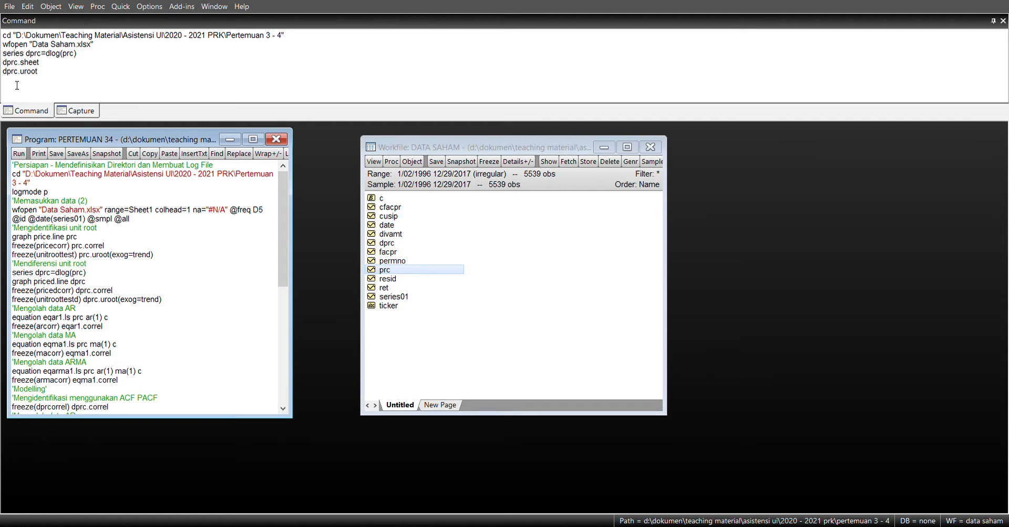
# Estimate the AR(1) model of dprc with the command equation eqar1.ls dprc ar(1) c
pyautogui.write('equation')
pyautogui.write('eqar1.ls')
pyautogui.write(' prc')
pyautogui.press('BackSpace')
pyautogui.press('BackSpace')
pyautogui.press('BackSpace')
pyautogui.write('dprc ar(1)')
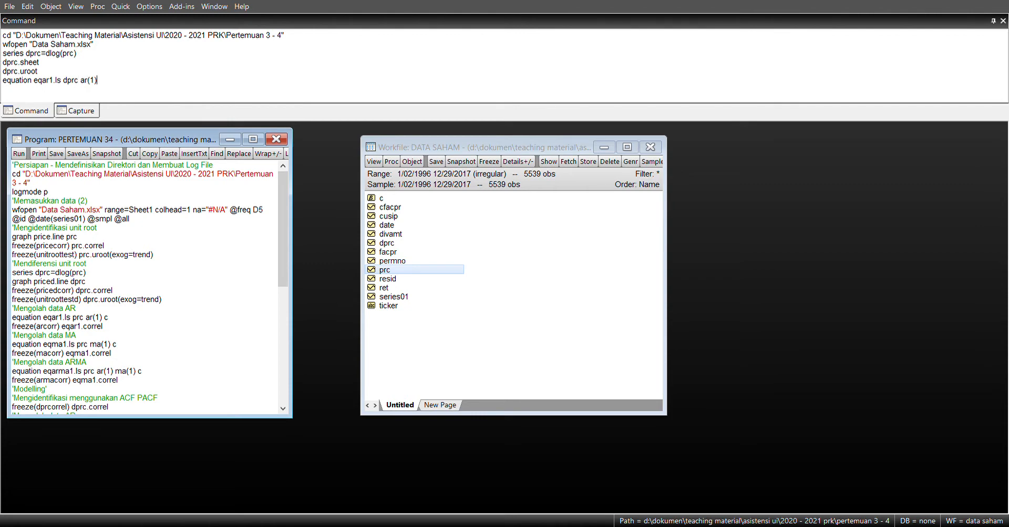
pyautogui.write(' c')
pyautogui.press('Return')
pyautogui.press('Return')
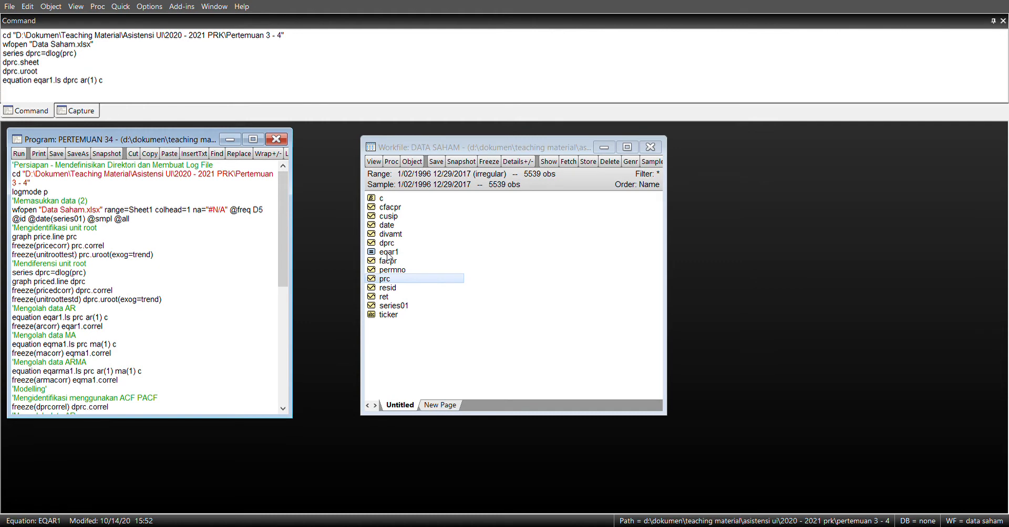
# Show the AR(1) estimation output with the command eqar1.results
pyautogui.write('eq')
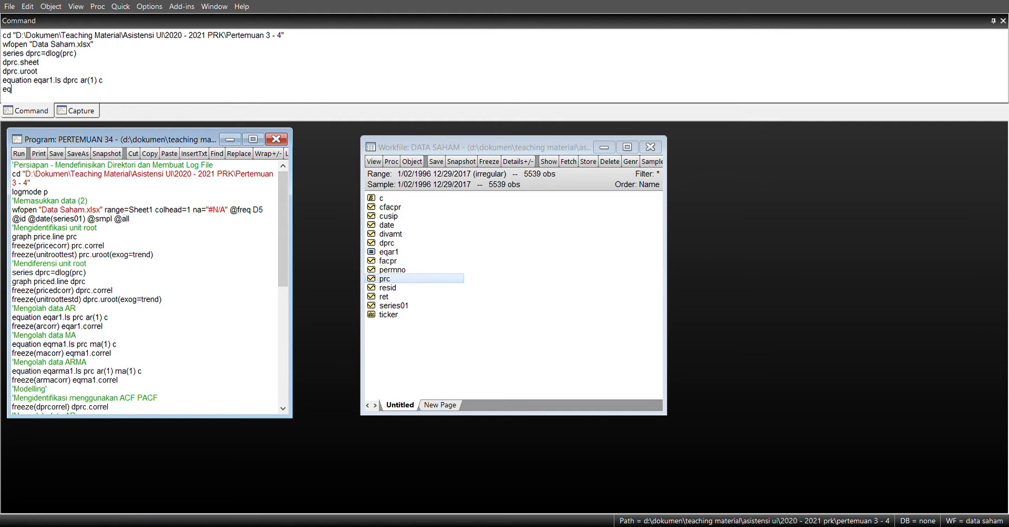
pyautogui.write('ar1.results')
pyautogui.press('Return')
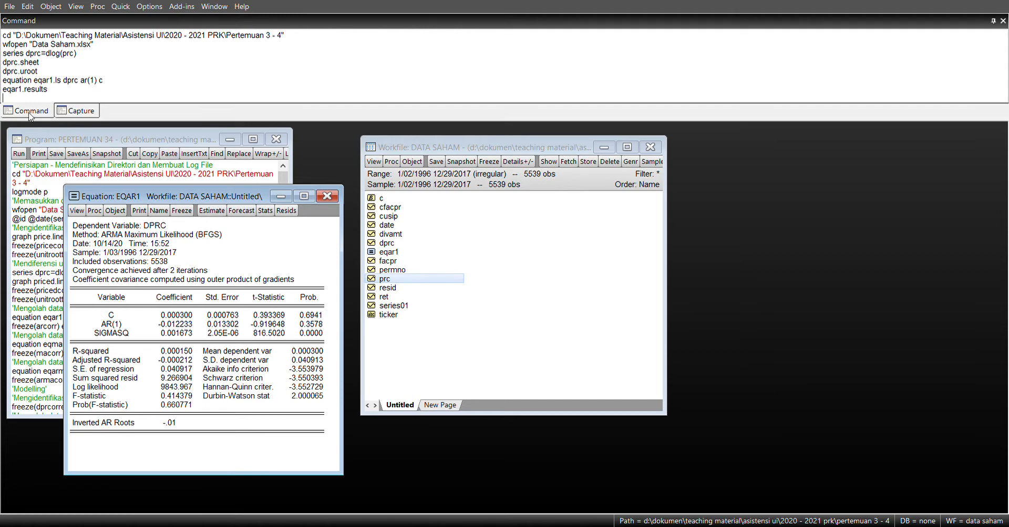
# Estimate the MA(1) model of dprc with the command equation eqma1.ls dprc ma(1) c
pyautogui.write('equati')
pyautogui.write('on a')
pyautogui.write('qma1')
pyautogui.write('.ls dprc a')
pyautogui.press('BackSpace')
pyautogui.write('m')
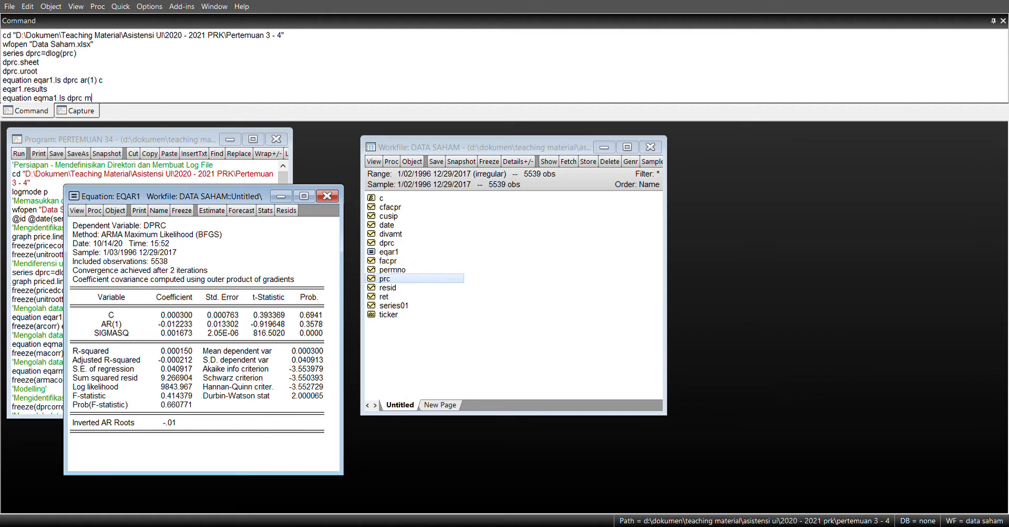
pyautogui.write('a(1) c')
pyautogui.press('Return')
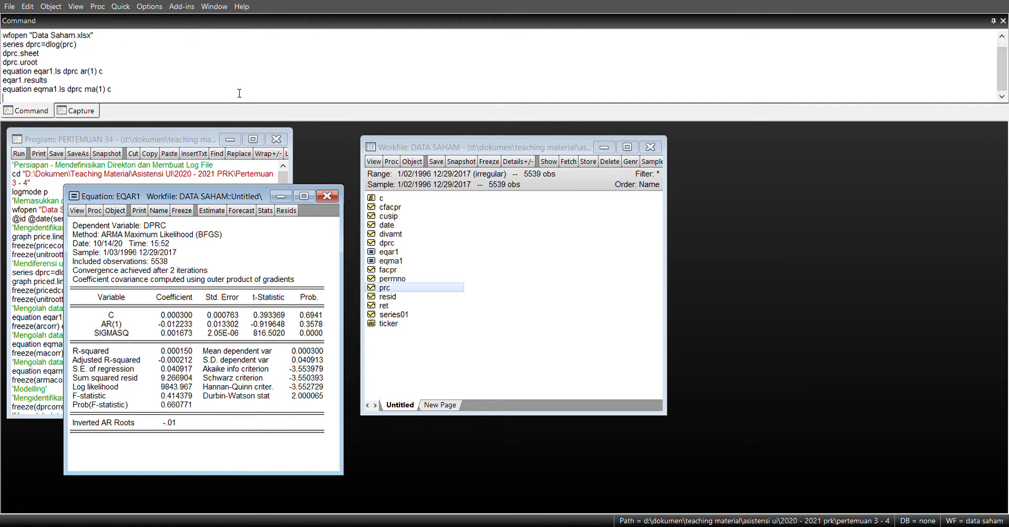
# Open the eqma1 estimation output from the workfile and place it beside the eqar1 output for comparison
pyautogui.doubleClick(398, 261)
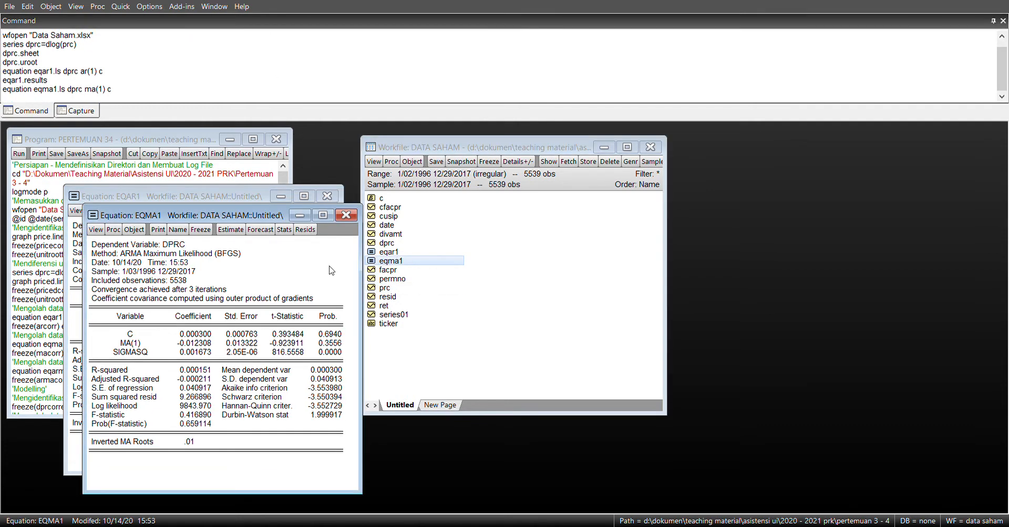
pyautogui.moveTo(217, 219); pyautogui.dragTo(513, 164)
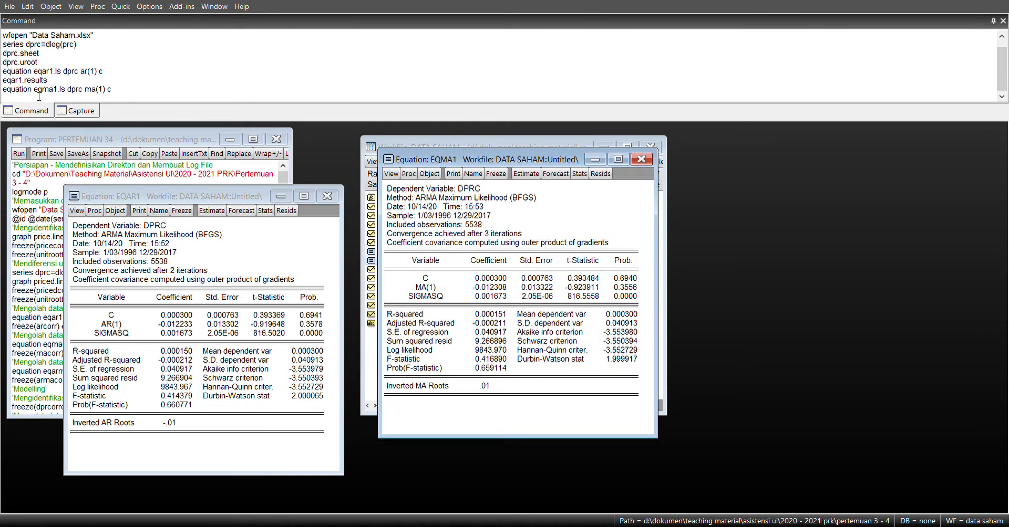
pyautogui.click(374, 251)
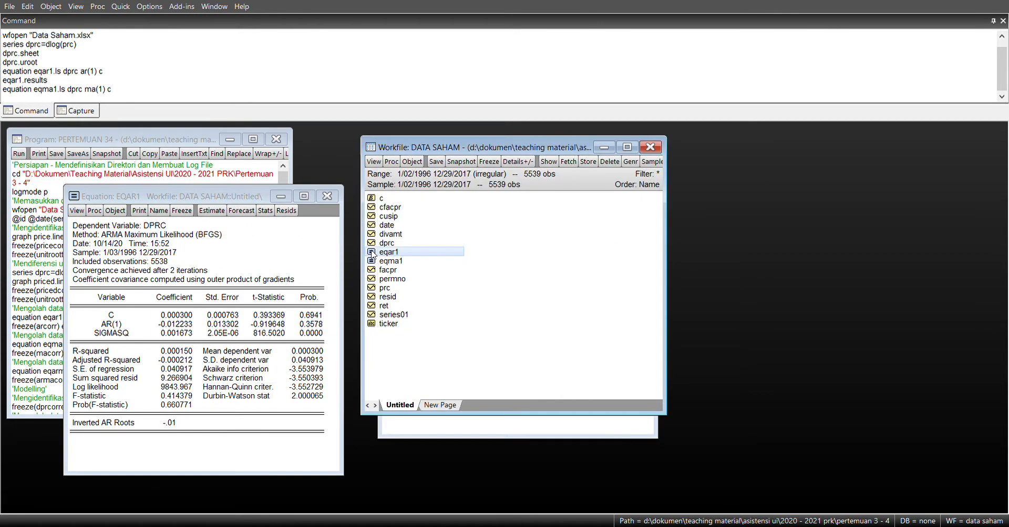
pyautogui.click(441, 423)
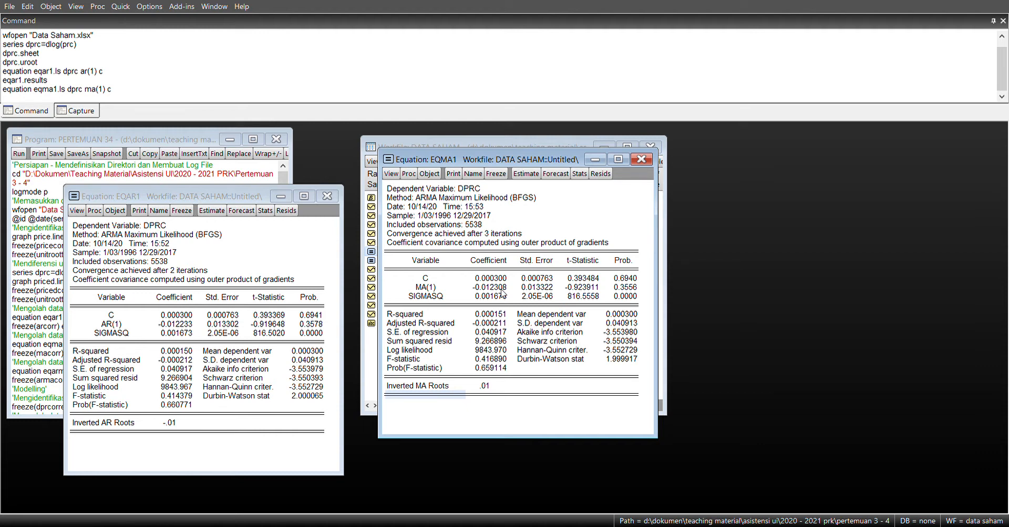
# Display the correlogram of dprc with dprc.correl, move its window clear of the AR(1) output, and examine the lags
pyautogui.click(39, 107)
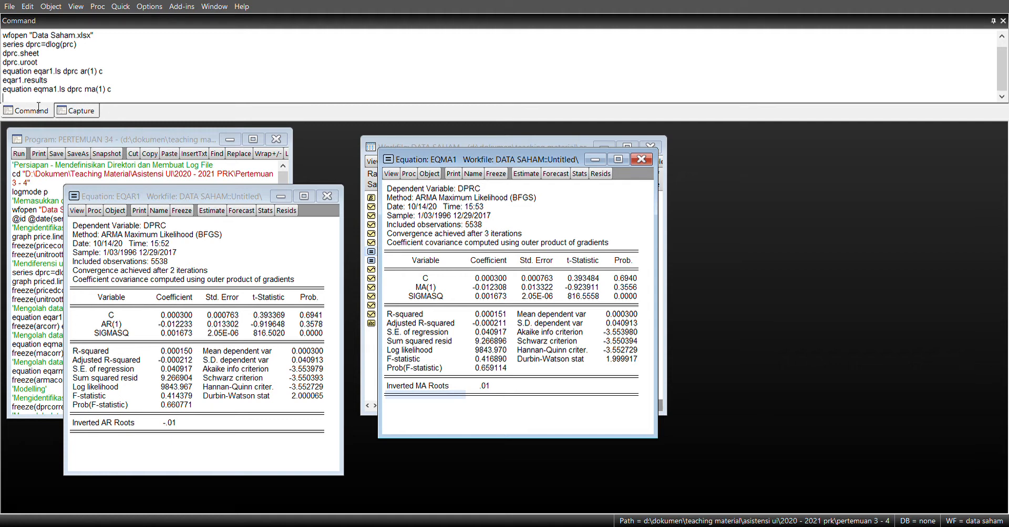
pyautogui.write('dprcc')
pyautogui.press('BackSpace')
pyautogui.write('corre')
pyautogui.press('BackSpace')
pyautogui.press('BackSpace')
pyautogui.press('BackSpace')
pyautogui.press('BackSpace')
pyautogui.write('orrel')
pyautogui.press('Return')
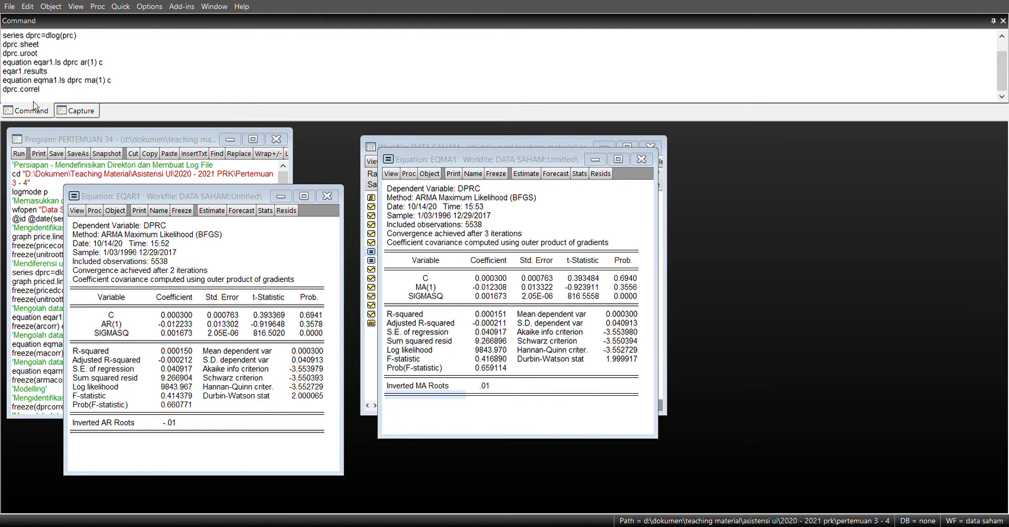
pyautogui.moveTo(212, 241); pyautogui.dragTo(372, 153)
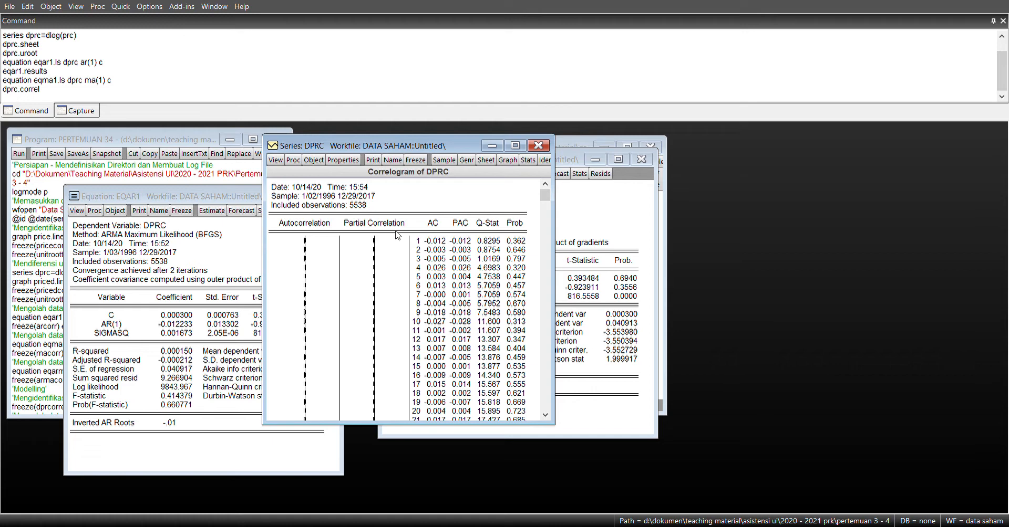
pyautogui.click(378, 252)
pyautogui.click(38, 326)
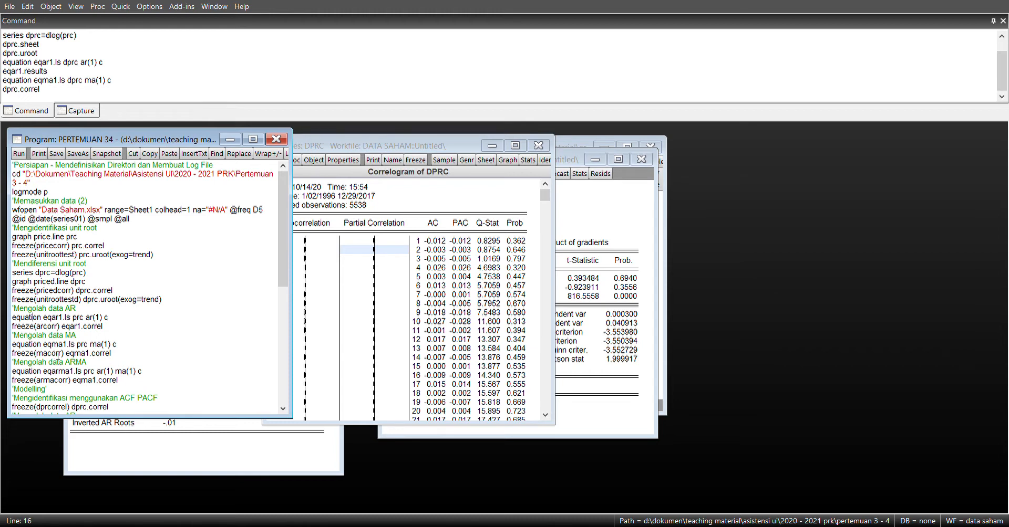
pyautogui.click(378, 244)
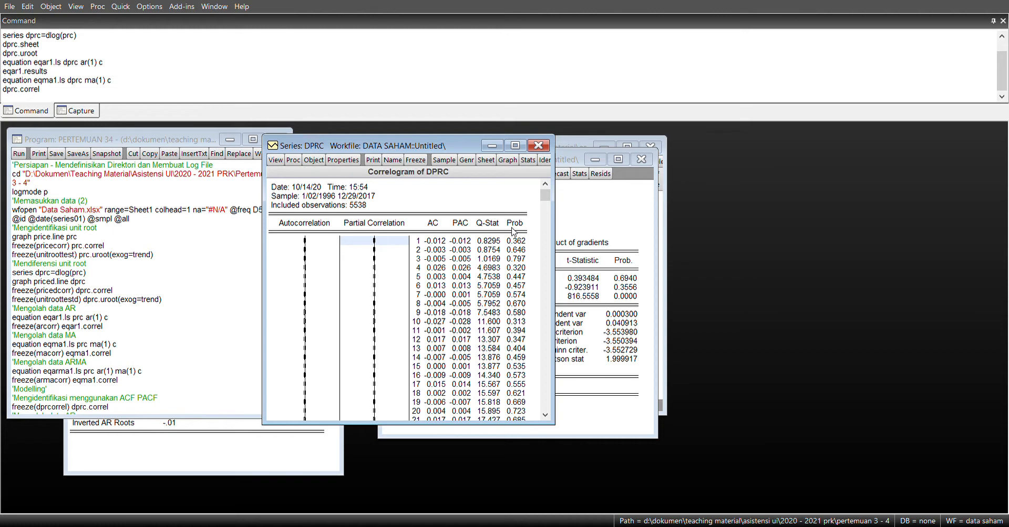
# Review the program's modelling section, covering the AR, MA and ARMA equation commands for dprc
pyautogui.click(48, 372)
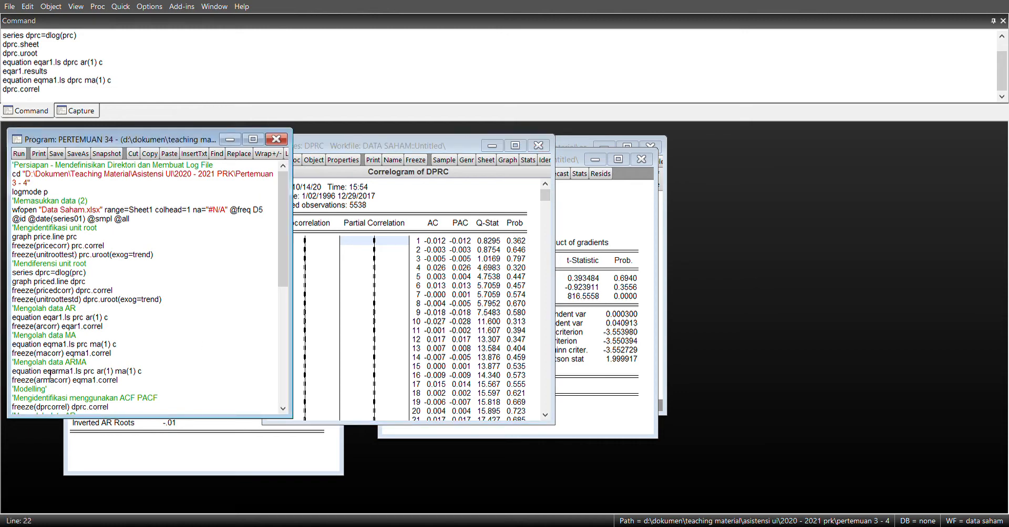
pyautogui.press('Down')
pyautogui.press('Down')
pyautogui.press('Down')
pyautogui.press('Down')
pyautogui.press('Down')
pyautogui.press('Down')
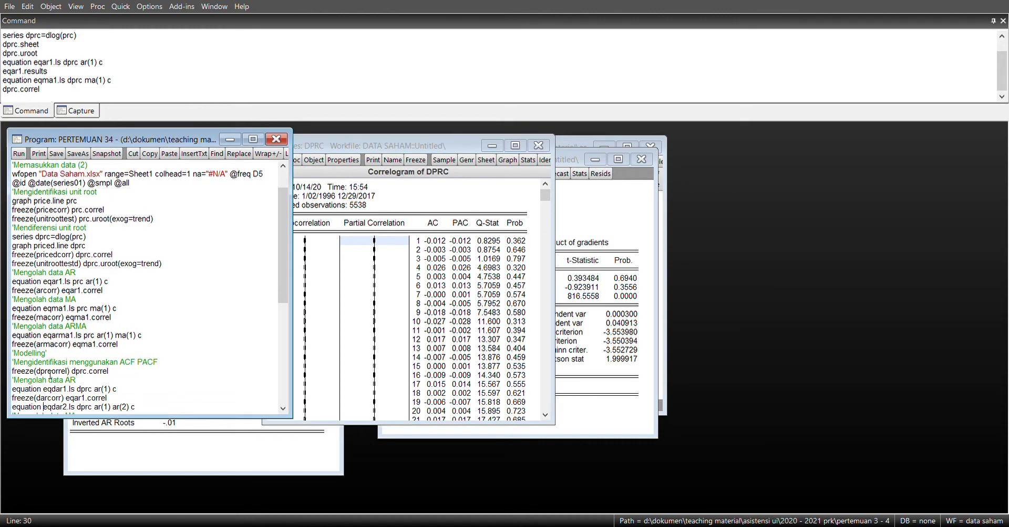
pyautogui.press('Down')
pyautogui.press('Down')
pyautogui.press('Down')
pyautogui.press('Down')
pyautogui.press('Down')
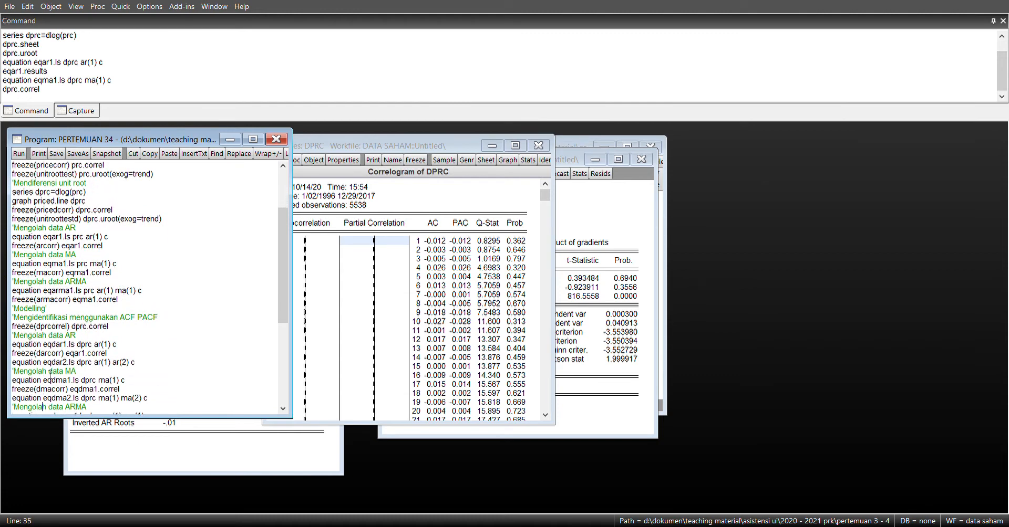
pyautogui.press('Down')
pyautogui.press('Down')
pyautogui.press('Down')
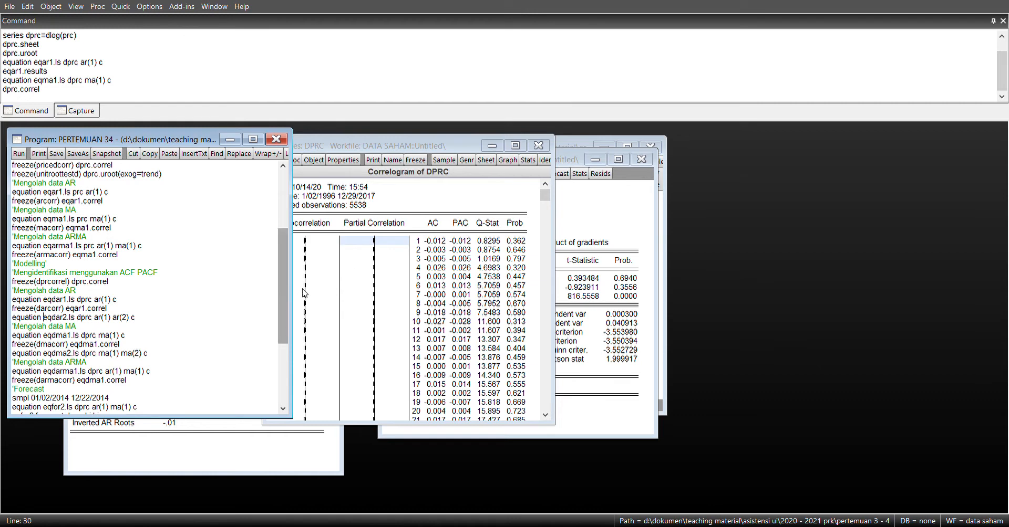
pyautogui.click(112, 229)
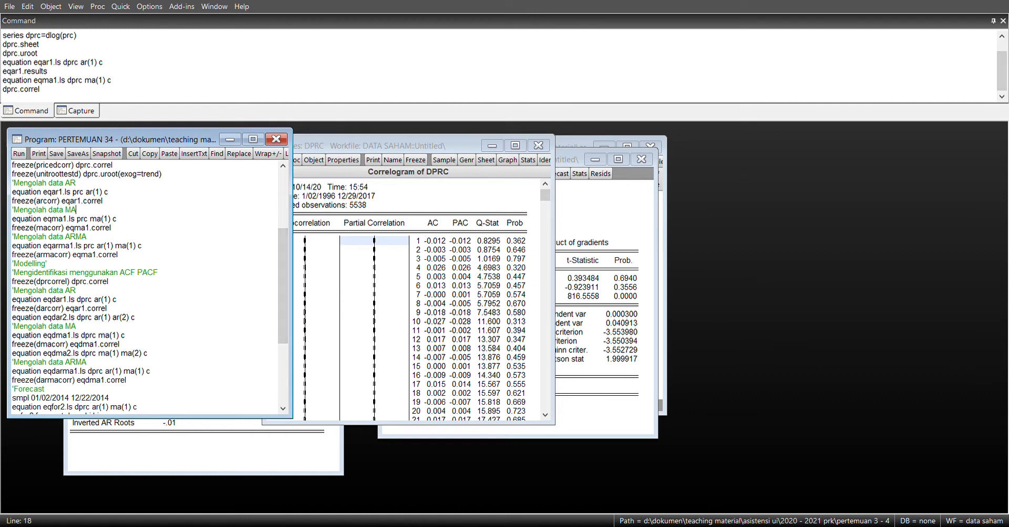
pyautogui.click(368, 526)
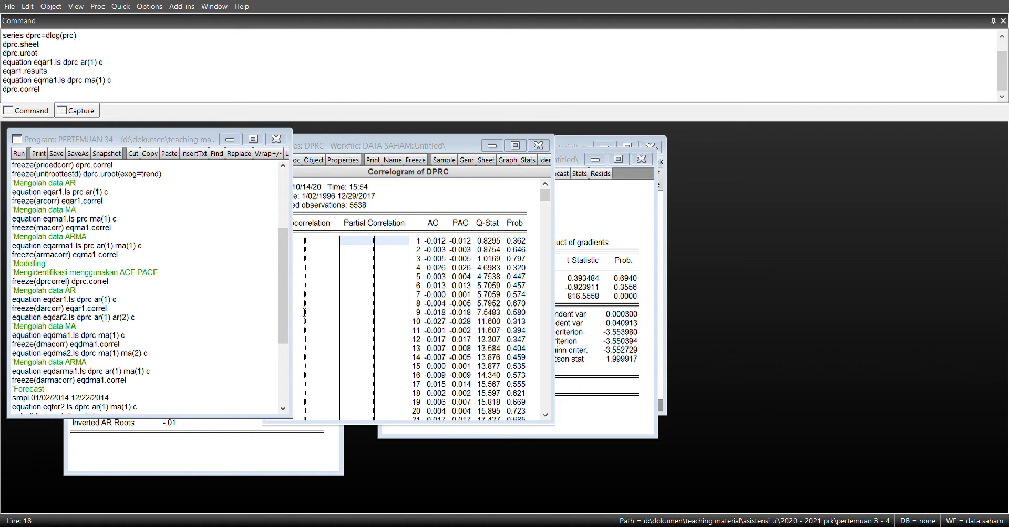
pyautogui.hotkey('alt', 'Tab')
pyautogui.hotkey('alt', 'Tab')
pyautogui.hotkey('alt', 'Tab')
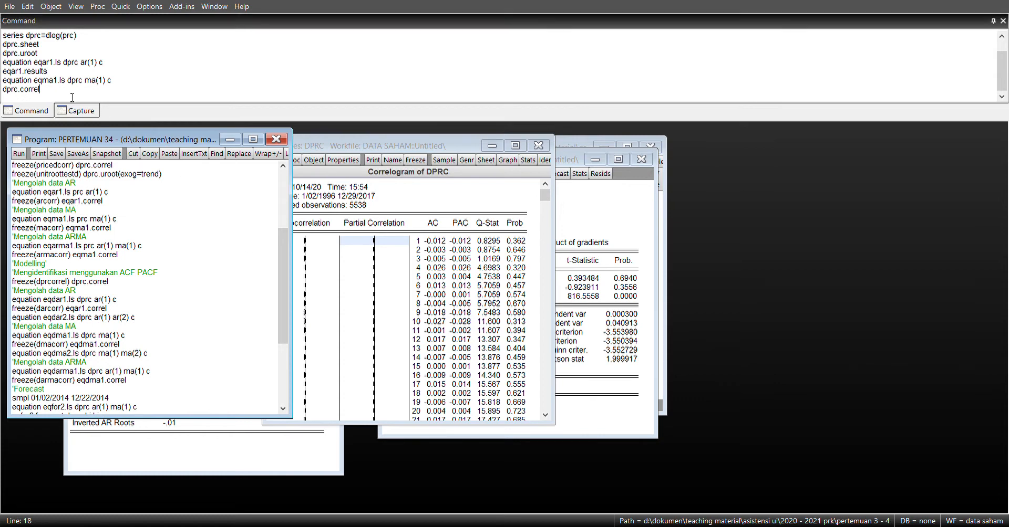
pyautogui.click(397, 253)
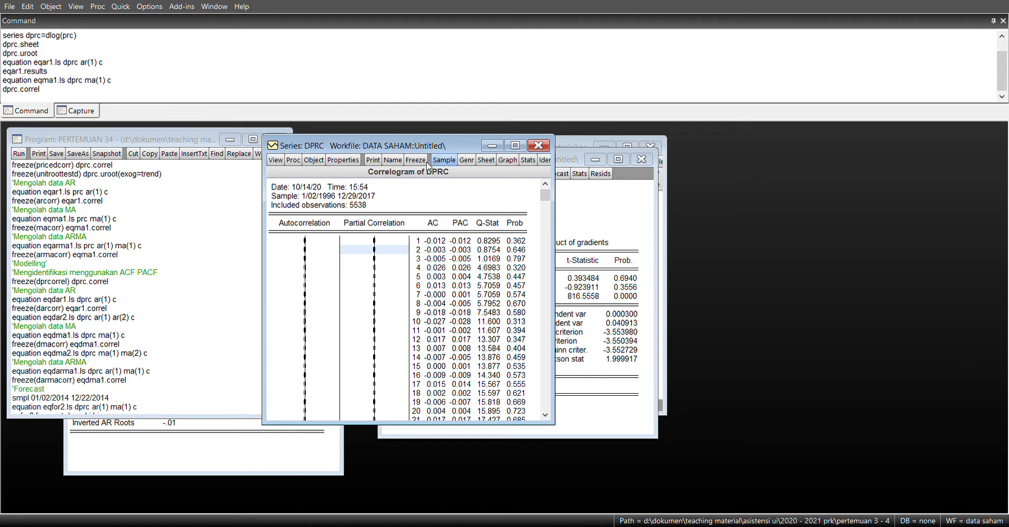
pyautogui.click(286, 101)
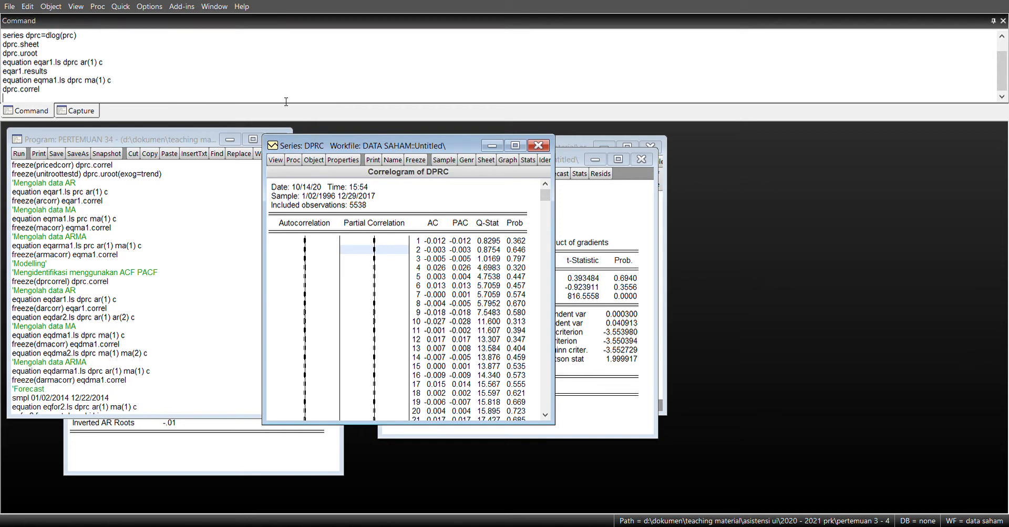
pyautogui.click(577, 217)
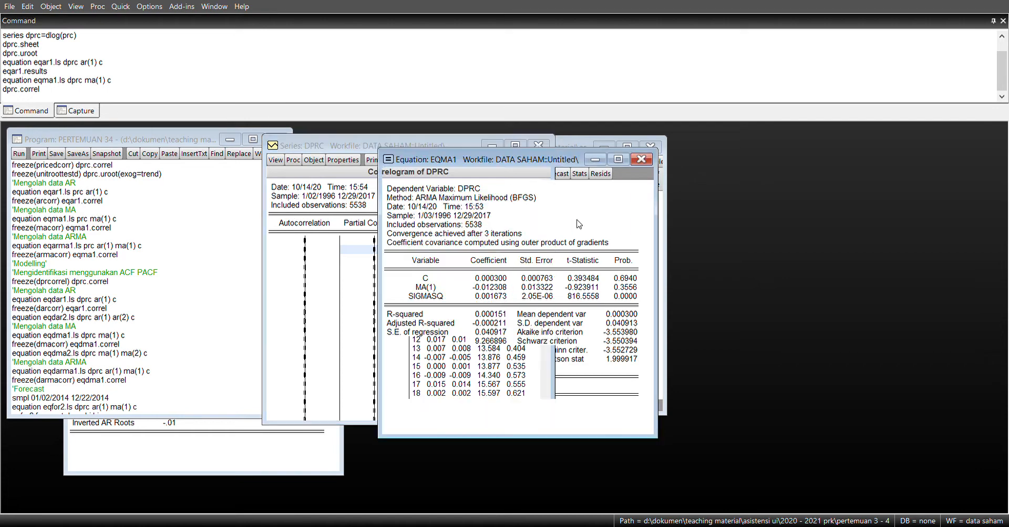
pyautogui.click(356, 147)
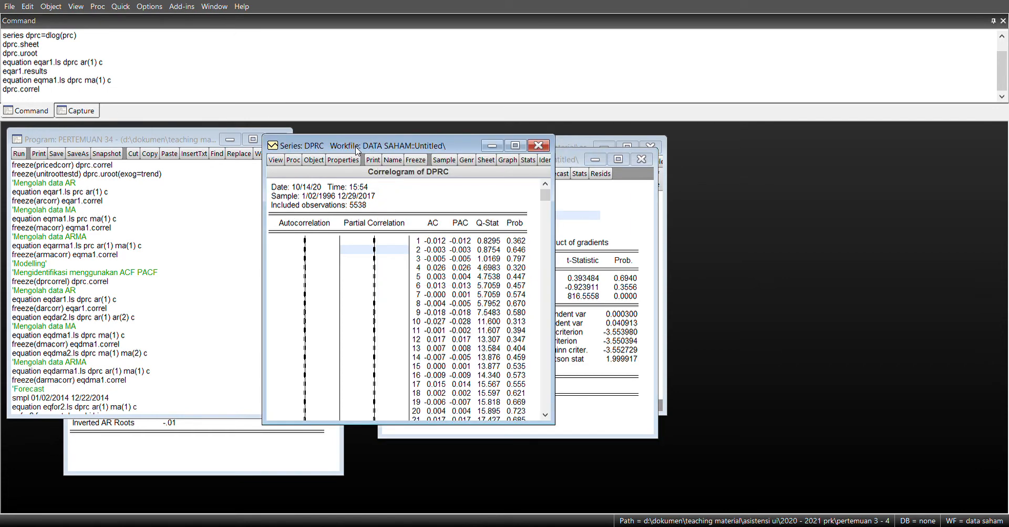
pyautogui.click(190, 300)
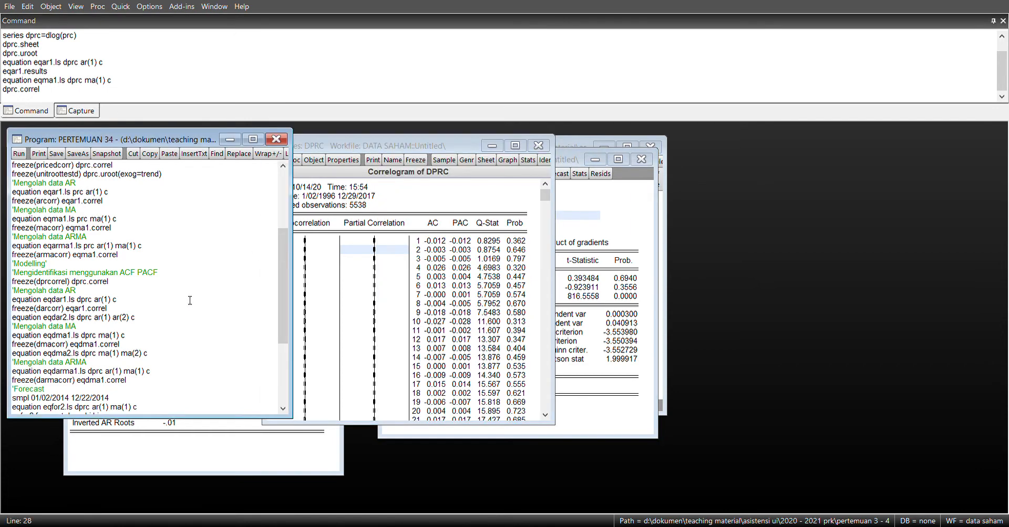
pyautogui.press('Down')
# Move the dprc correlogram clear of the program text and examine its autocorrelation and partial correlation bars across the lags
pyautogui.moveTo(432, 145); pyautogui.dragTo(458, 148)
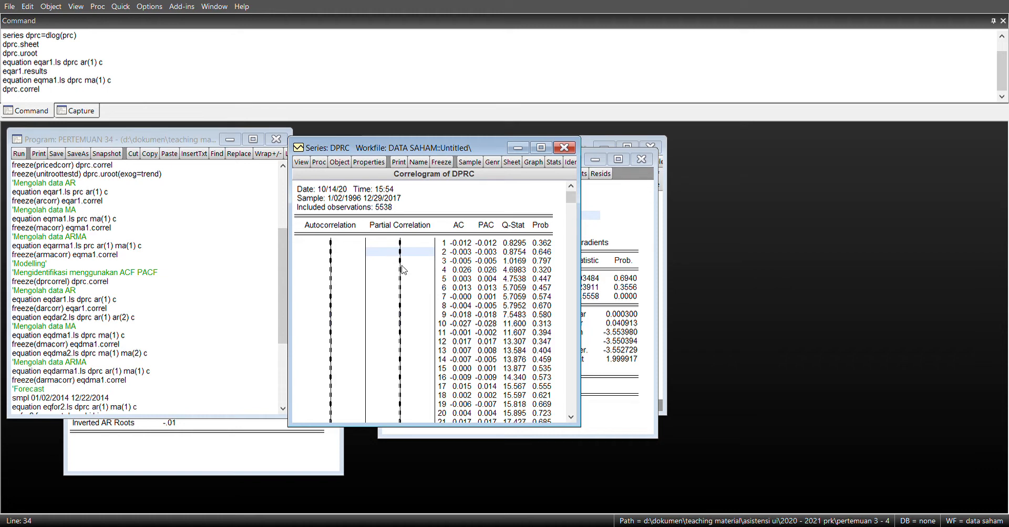
pyautogui.click(435, 324)
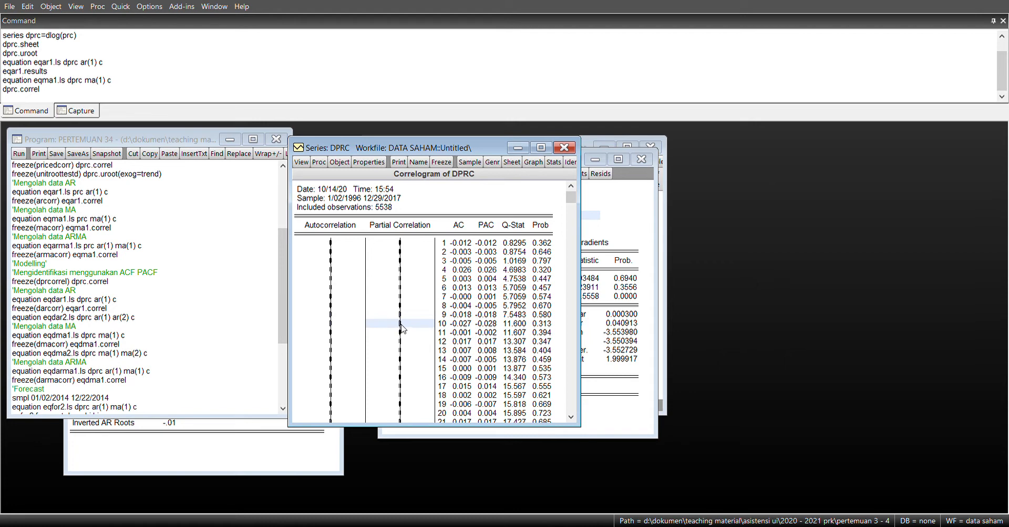
pyautogui.click(400, 297)
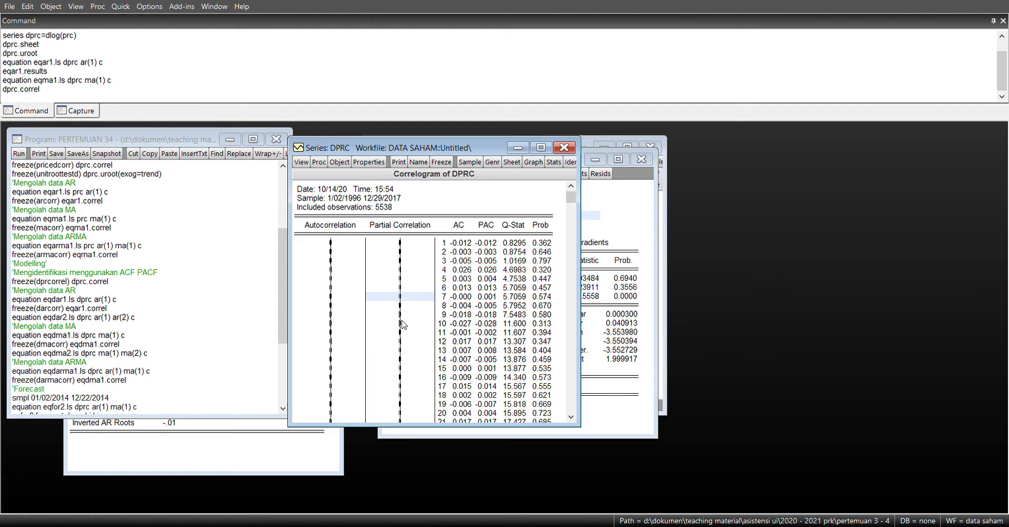
pyautogui.click(324, 307)
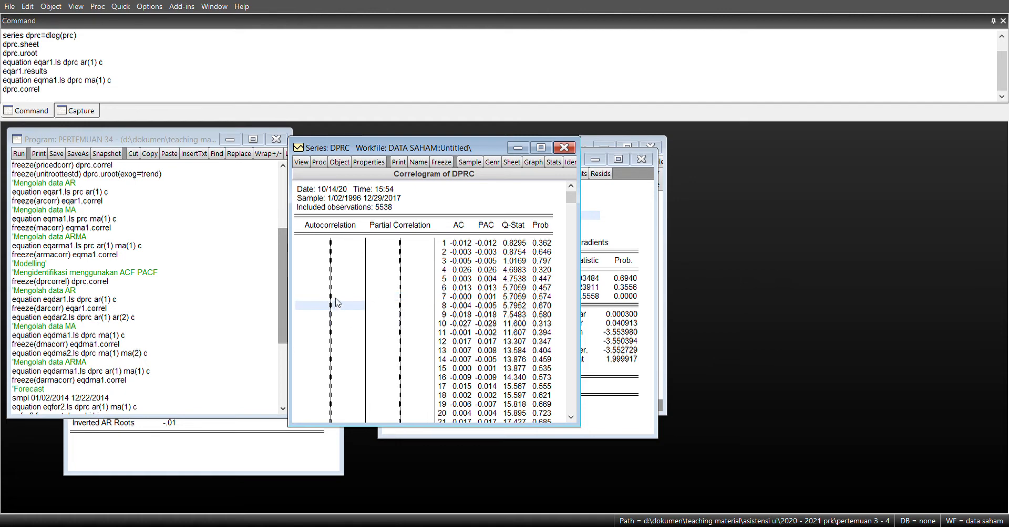
pyautogui.click(402, 308)
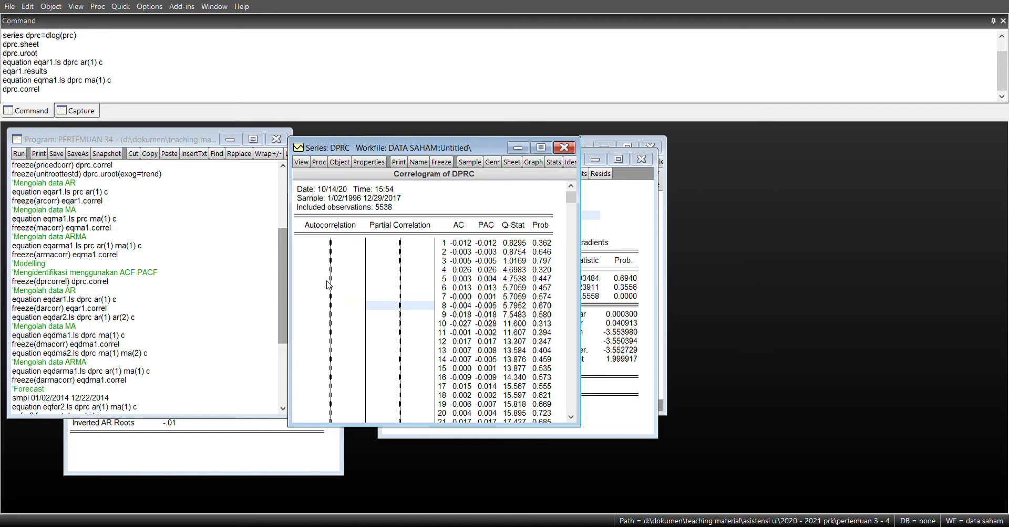
pyautogui.click(403, 261)
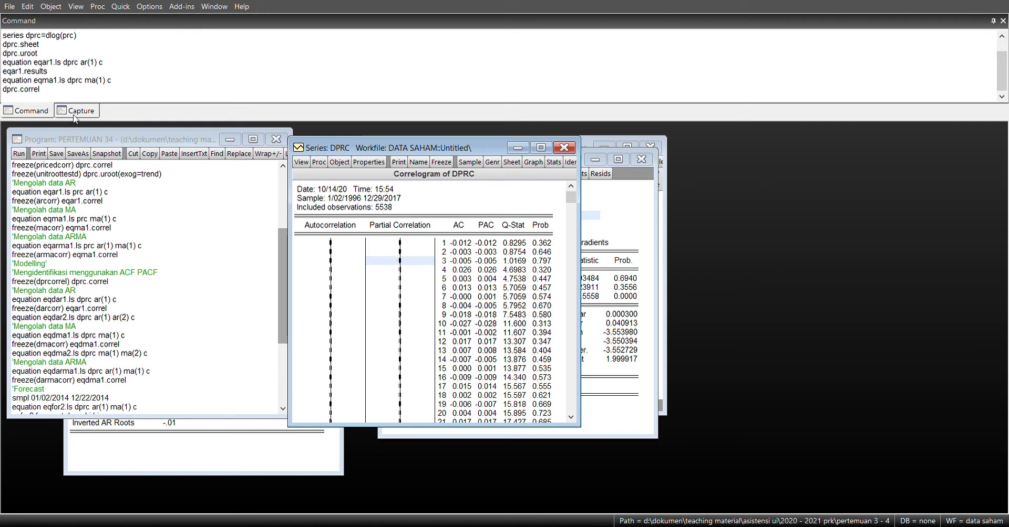
# Begin a command that defines the correlogram's significance limit as a scalar: scalar batas = 2/sqrt(
pyautogui.click(65, 99)
pyautogui.click(432, 265)
pyautogui.click(169, 101)
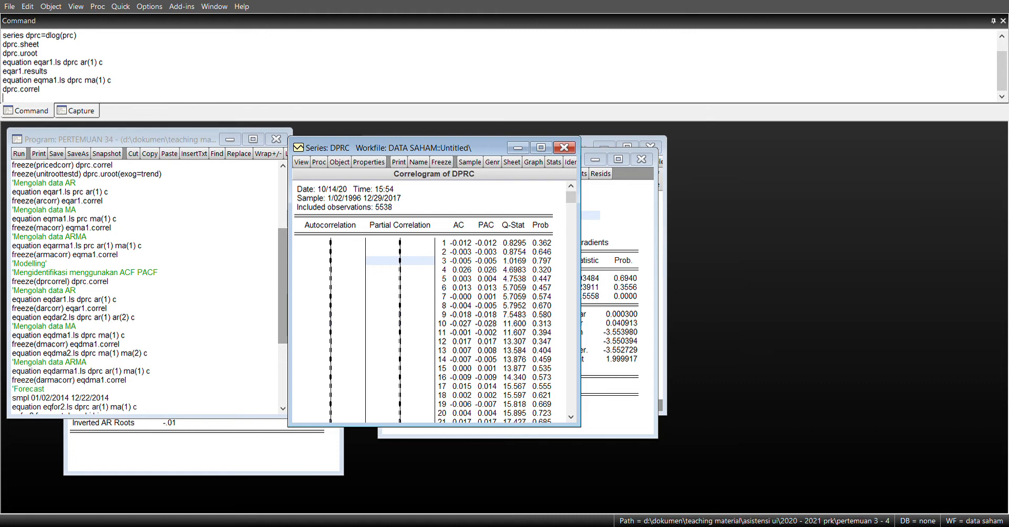
pyautogui.write('scalar')
pyautogui.write('batas = 2*')
pyautogui.click(165, 101)
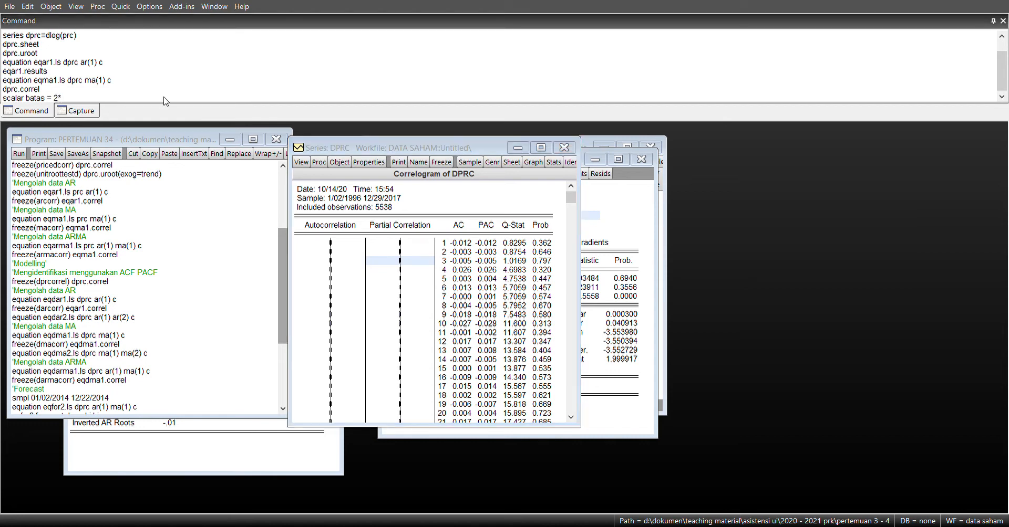
pyautogui.click(168, 101)
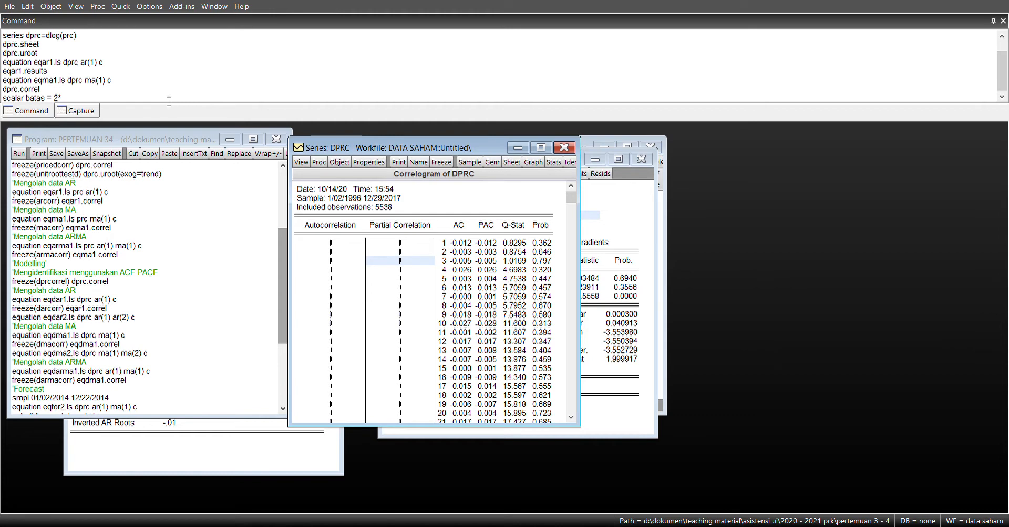
pyautogui.click(149, 97)
pyautogui.write('scalar batas = 2/sqrt')
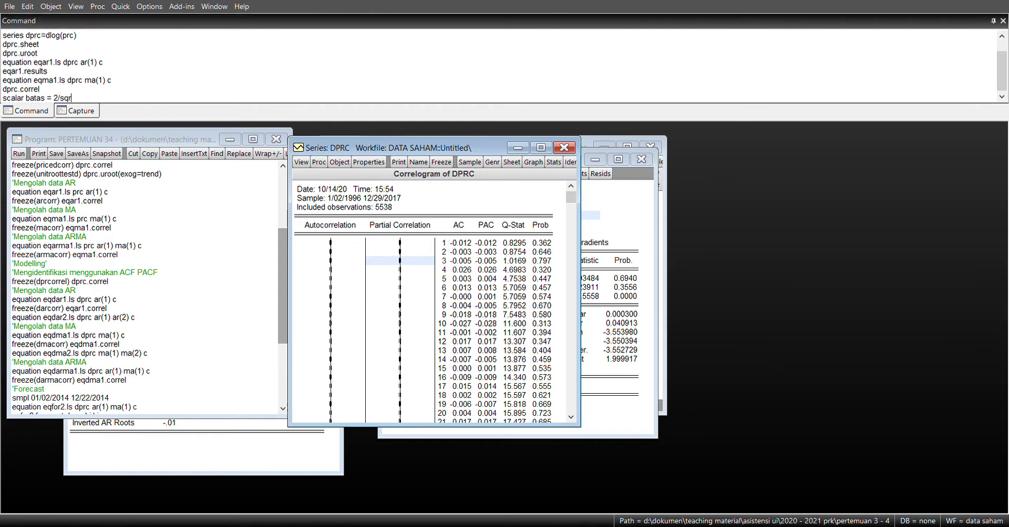
pyautogui.write('(')
# Look up the number of observations in the workfile and try running the completed command scalar batas = 2/sqrt(5539)
pyautogui.click(599, 208)
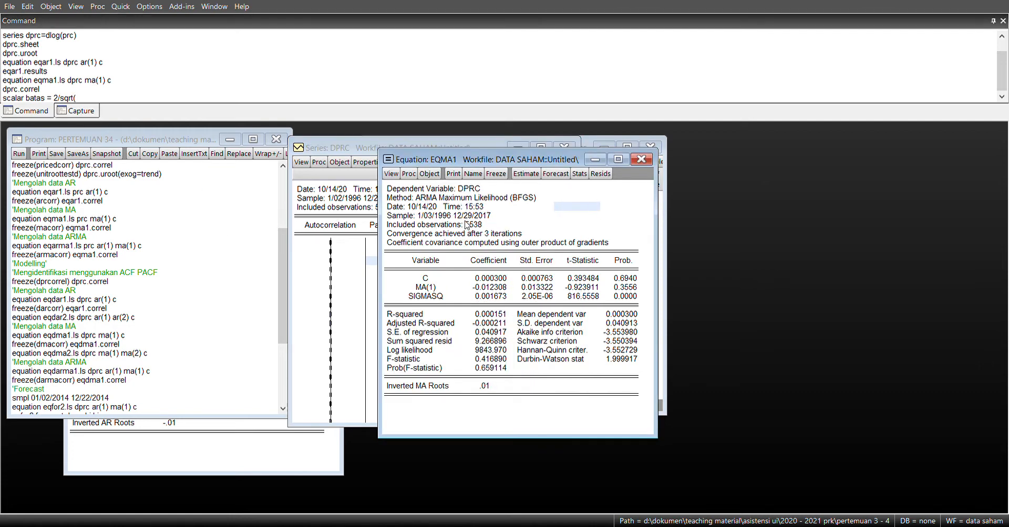
pyautogui.click(290, 80)
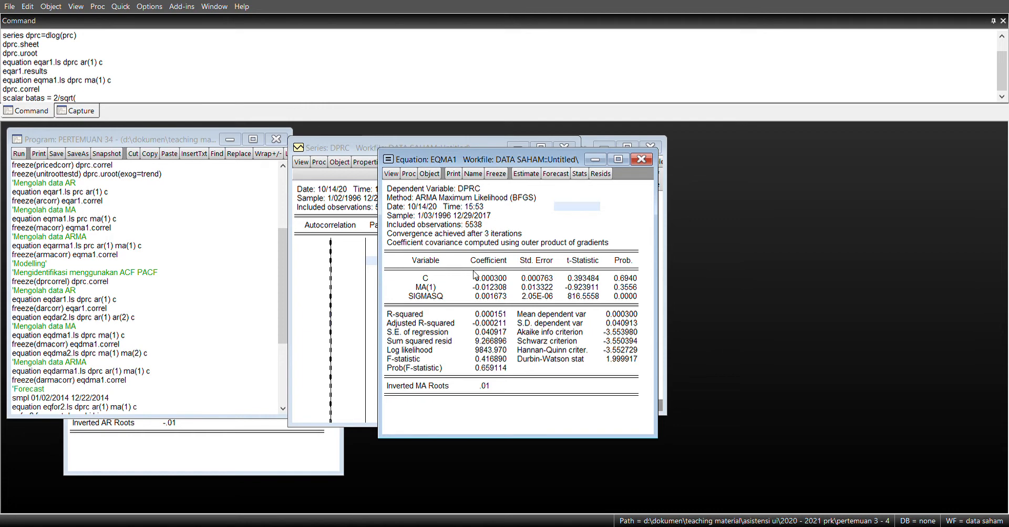
pyautogui.click(663, 250)
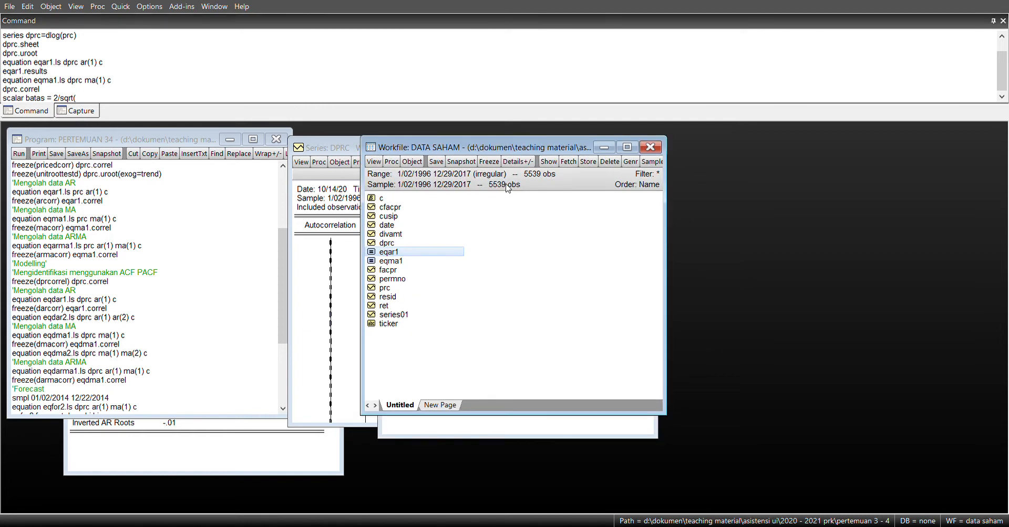
pyautogui.click(99, 92)
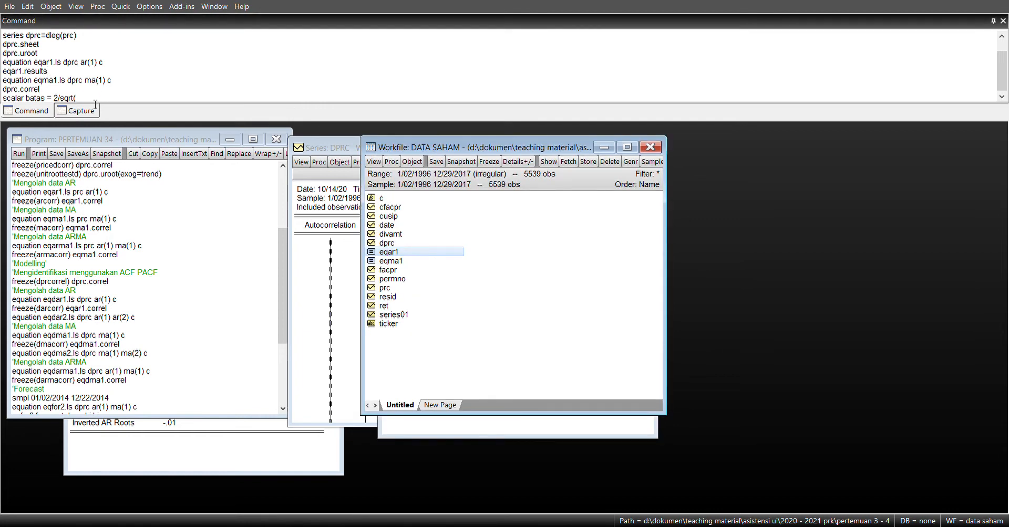
pyautogui.write('5539)')
pyautogui.press('Return')
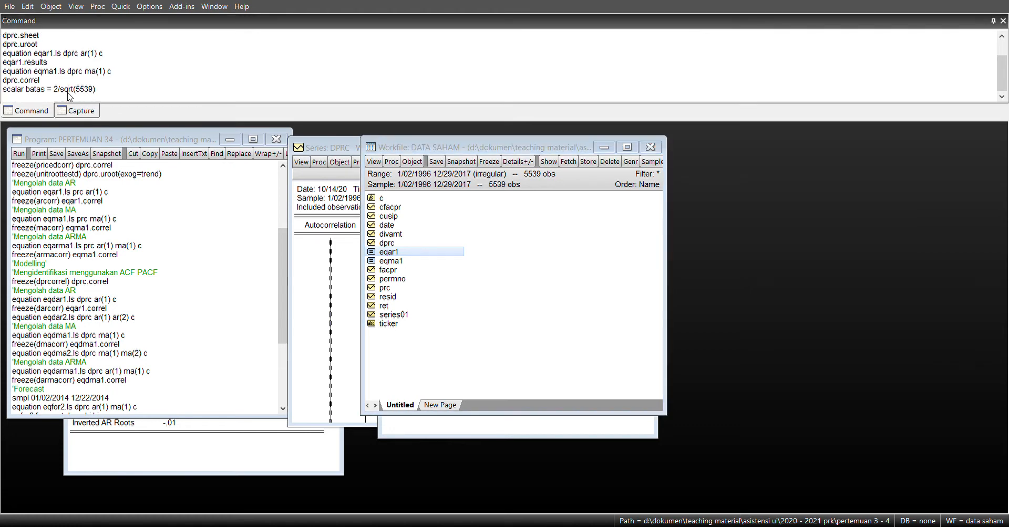
# Rewrite the square root as a power and run the command scalar batas = 2/(5539^(1/2))
pyautogui.click(75, 94)
pyautogui.hotkey('shift', 'Left')
pyautogui.hotkey('shift', 'Left')
pyautogui.hotkey('shift', 'Left')
pyautogui.hotkey('shift', 'Left')
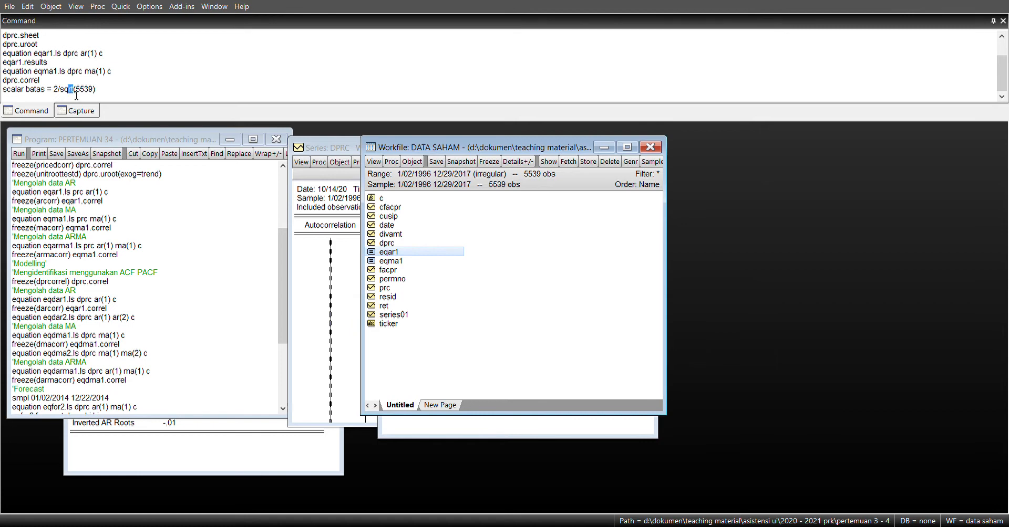
pyautogui.press('BackSpace')
pyautogui.press('End')
pyautogui.write('^(1/2')
pyautogui.press('Return')
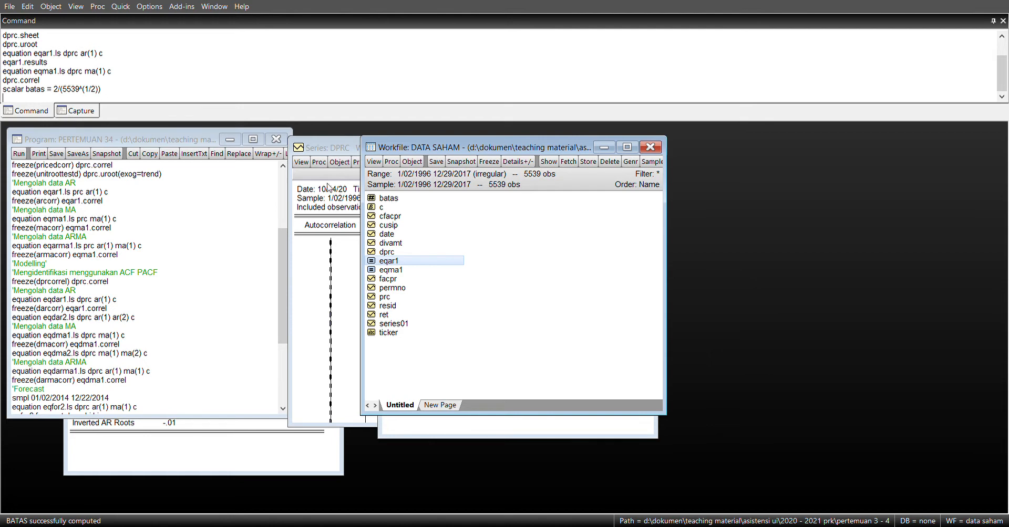
# Open the batas scalar from the workfile and place it beside the dprc correlogram for comparison
pyautogui.doubleClick(387, 199)
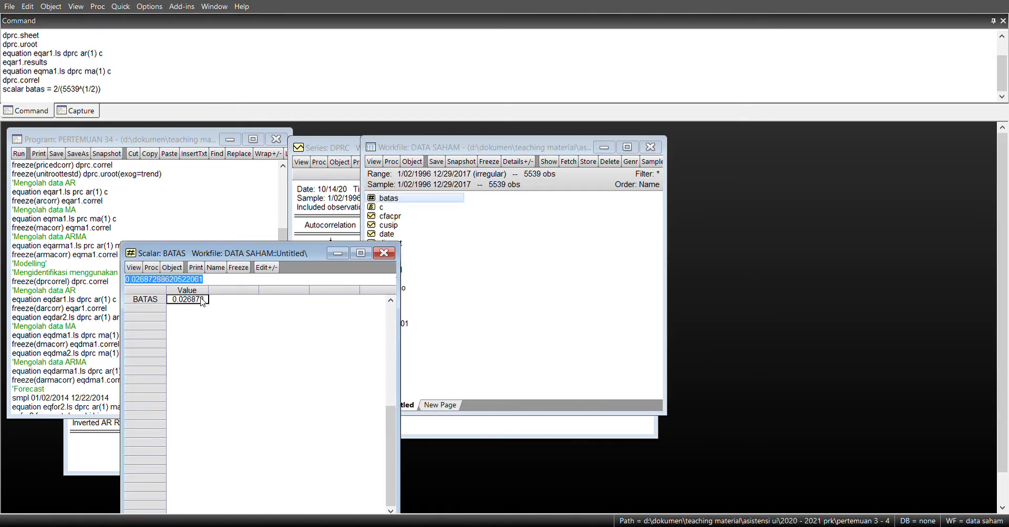
pyautogui.hotkey('alt', 'Tab')
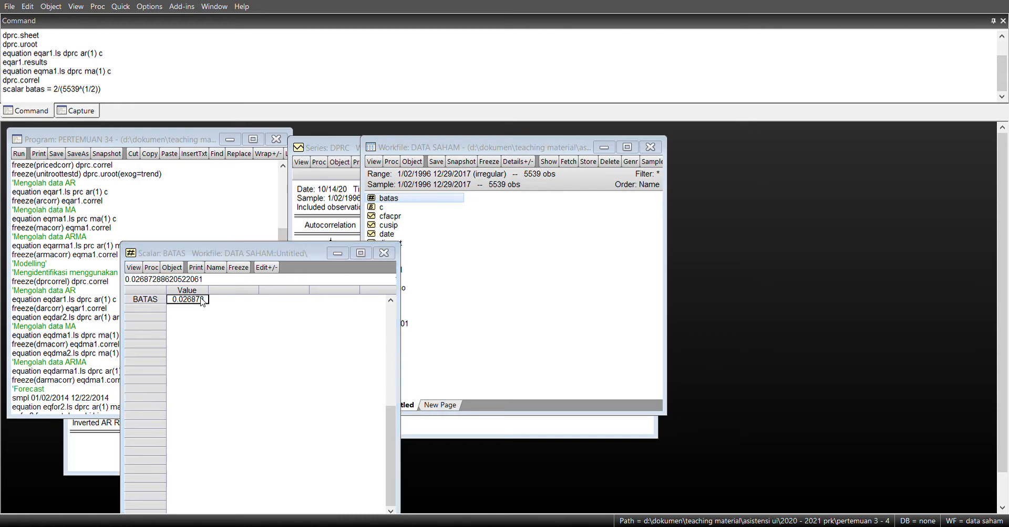
pyautogui.click(202, 300)
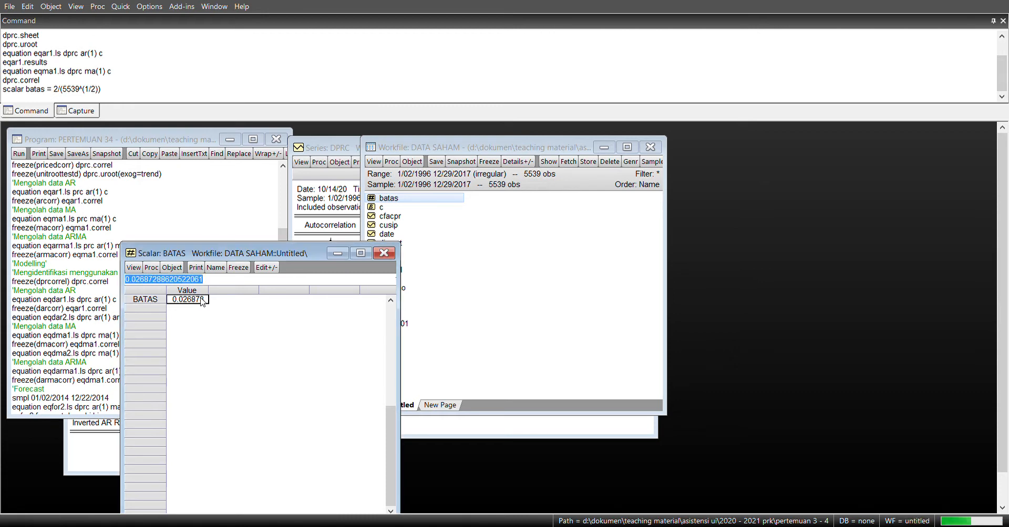
pyautogui.hotkey('alt', 'Tab')
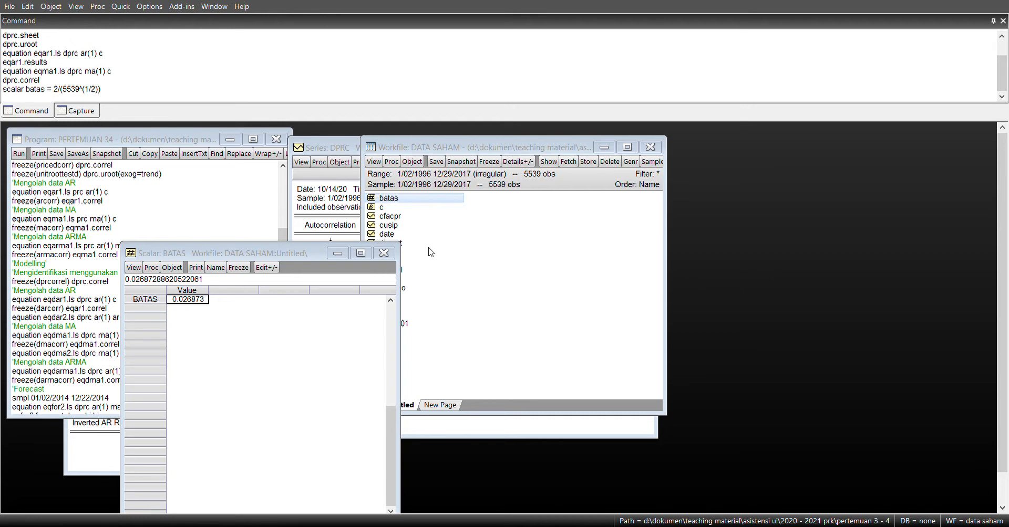
pyautogui.click(331, 205)
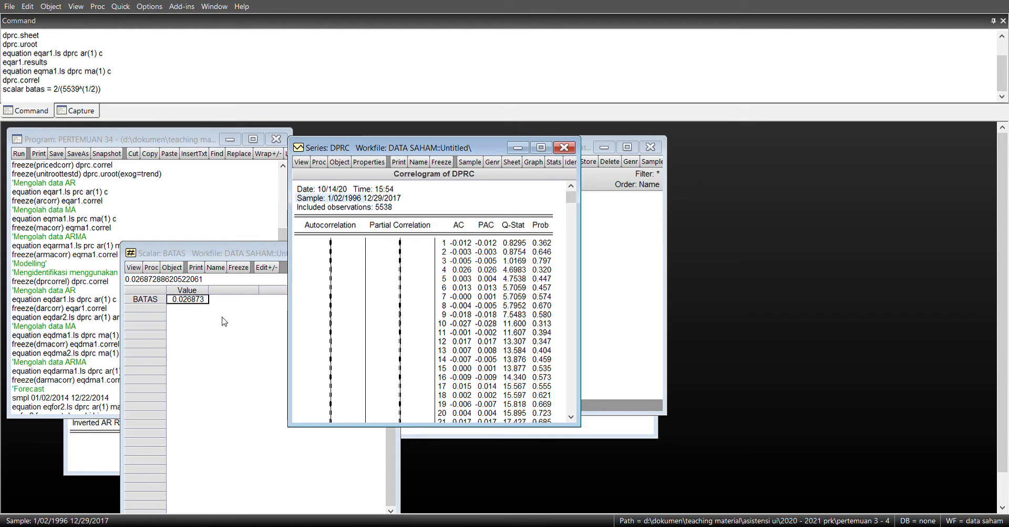
pyautogui.click(198, 303)
pyautogui.moveTo(232, 260); pyautogui.dragTo(170, 186)
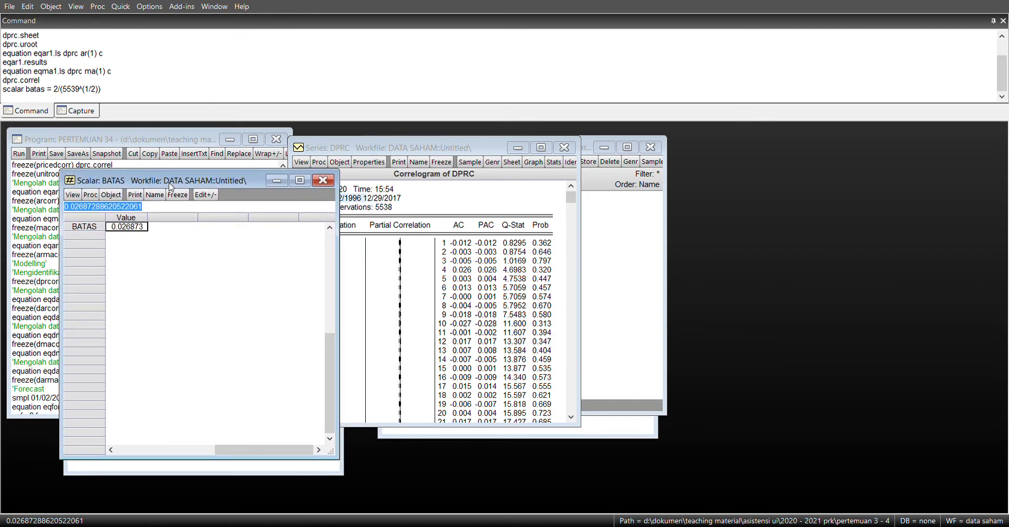
# Compare the AC and PAC values of the dprc correlogram with the batas limit, lag by lag
pyautogui.click(461, 288)
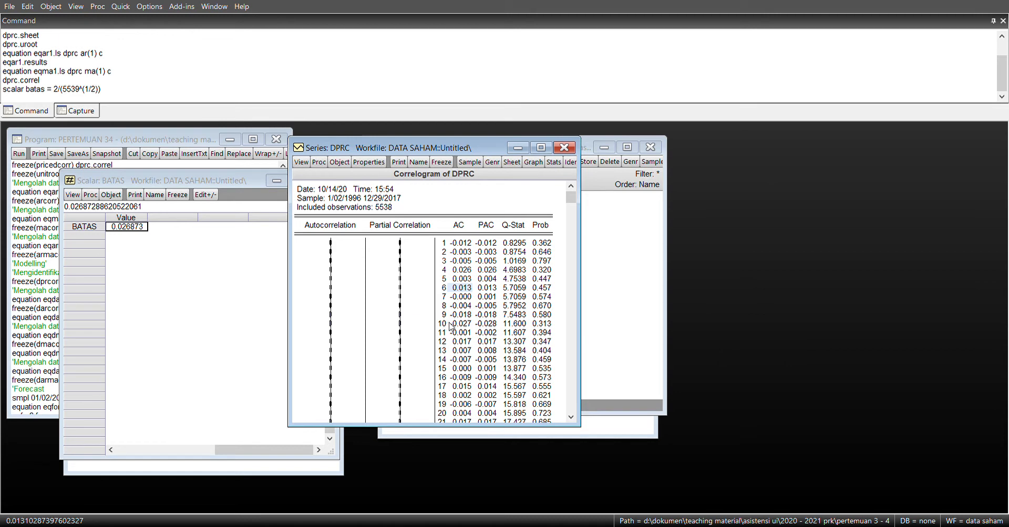
pyautogui.click(461, 270)
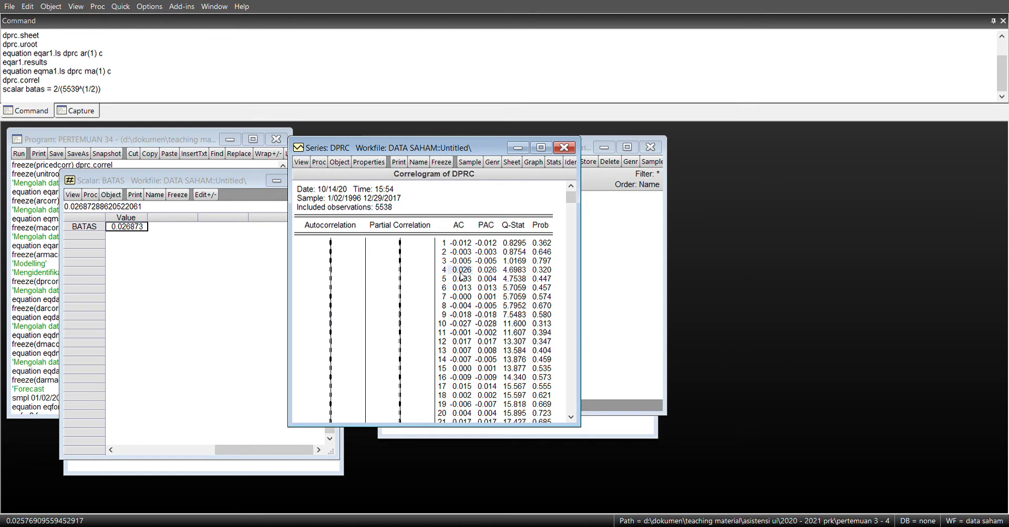
pyautogui.press('Down')
pyautogui.press('Down')
pyautogui.press('Down')
pyautogui.press('Down')
pyautogui.press('Down')
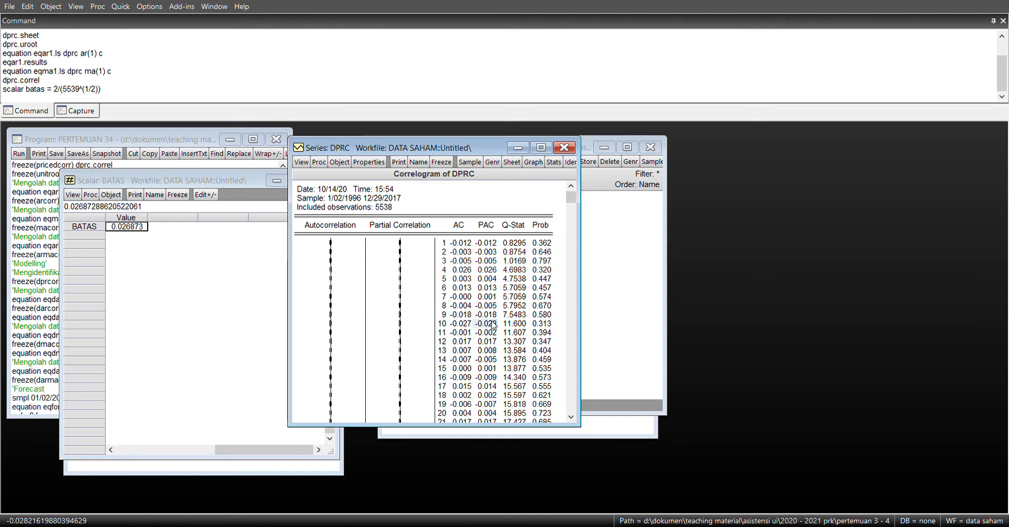
pyautogui.press('Down')
pyautogui.press('Down')
pyautogui.press('Down')
pyautogui.press('Down')
pyautogui.press('Down')
pyautogui.press('Down')
pyautogui.press('Down')
pyautogui.press('Down')
pyautogui.press('Down')
pyautogui.press('Down')
pyautogui.press('Down')
pyautogui.press('Down')
pyautogui.press('Down')
pyautogui.press('Down')
pyautogui.press('Down')
pyautogui.press('Down')
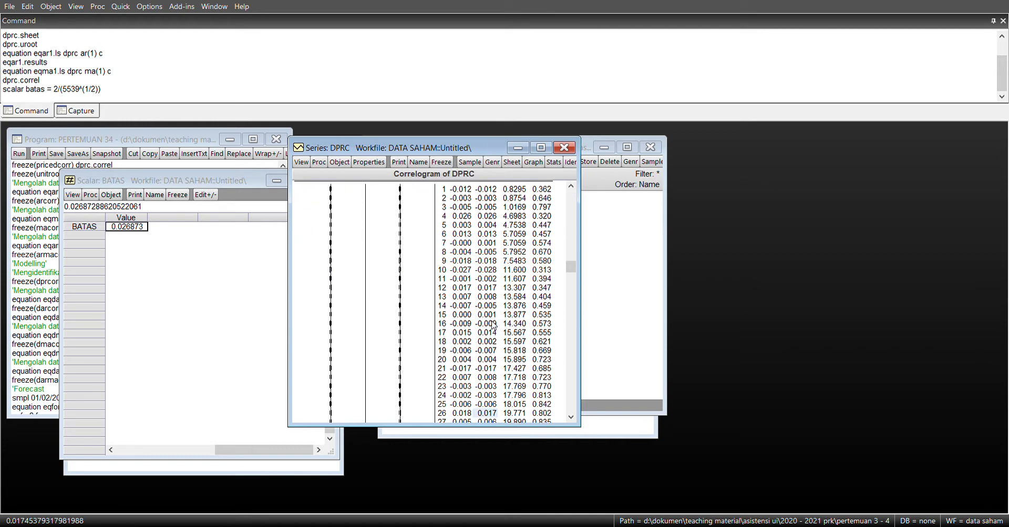
# Scan the full range of lags in the dprc correlogram for AC and PAC values exceeding the batas limit
pyautogui.press('Down')
pyautogui.press('Down')
pyautogui.press('Down')
pyautogui.press('Down')
pyautogui.press('Down')
pyautogui.press('Down')
pyautogui.press('Down')
pyautogui.press('Down')
pyautogui.press('Down')
pyautogui.press('Down')
pyautogui.press('Up')
pyautogui.press('Up')
pyautogui.press('Up')
pyautogui.press('Up')
pyautogui.press('Up')
pyautogui.press('Up')
pyautogui.press('Up')
pyautogui.press('Up')
pyautogui.press('Up')
pyautogui.press('Up')
pyautogui.press('Up')
pyautogui.press('Up')
pyautogui.press('Up')
pyautogui.press('Up')
pyautogui.press('Up')
pyautogui.press('Up')
pyautogui.press('Up')
pyautogui.press('Up')
pyautogui.press('Up')
pyautogui.press('Up')
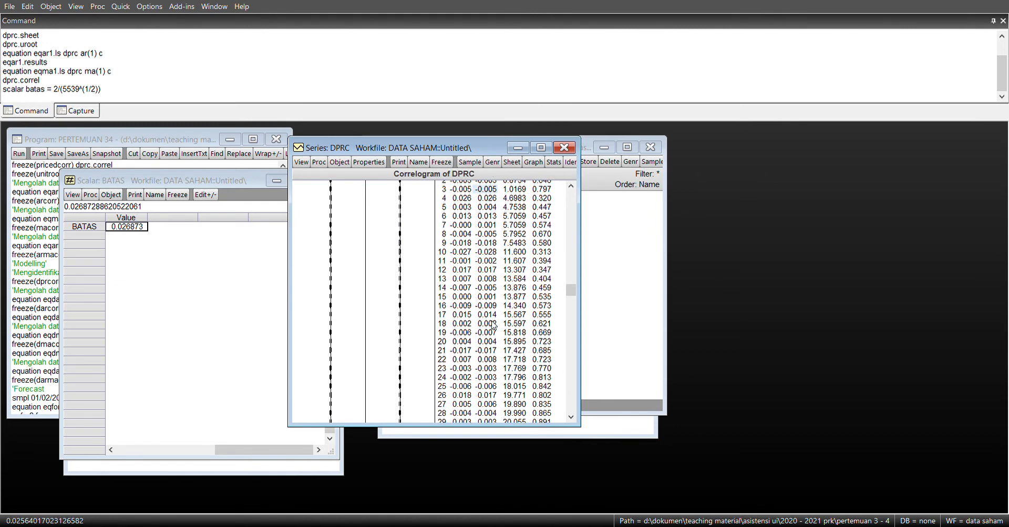
pyautogui.press('Up')
pyautogui.press('Up')
pyautogui.press('Up')
pyautogui.press('Up')
pyautogui.press('Up')
pyautogui.press('Up')
pyautogui.press('Up')
pyautogui.press('Up')
pyautogui.press('Up')
pyautogui.press('Down')
pyautogui.press('Down')
pyautogui.press('Down')
pyautogui.press('Down')
pyautogui.press('Down')
pyautogui.press('Down')
pyautogui.press('Down')
pyautogui.press('Down')
pyautogui.press('Down')
pyautogui.press('Down')
pyautogui.press('Down')
pyautogui.press('Down')
pyautogui.press('Down')
pyautogui.press('Down')
pyautogui.press('Down')
# Examine the lag 10 row of the dprc correlogram, including its AC and PAC values
pyautogui.press('Left')
pyautogui.press('Left')
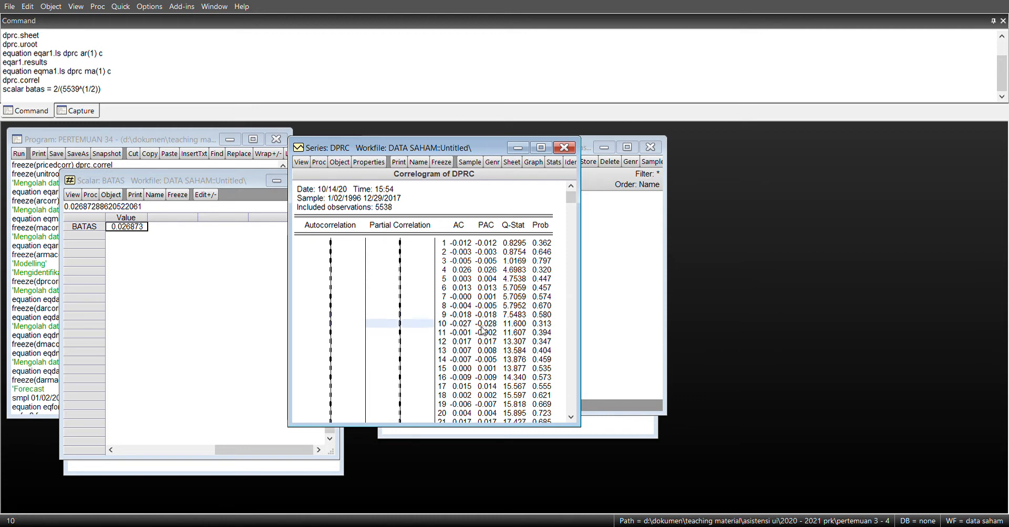
pyautogui.press('Left')
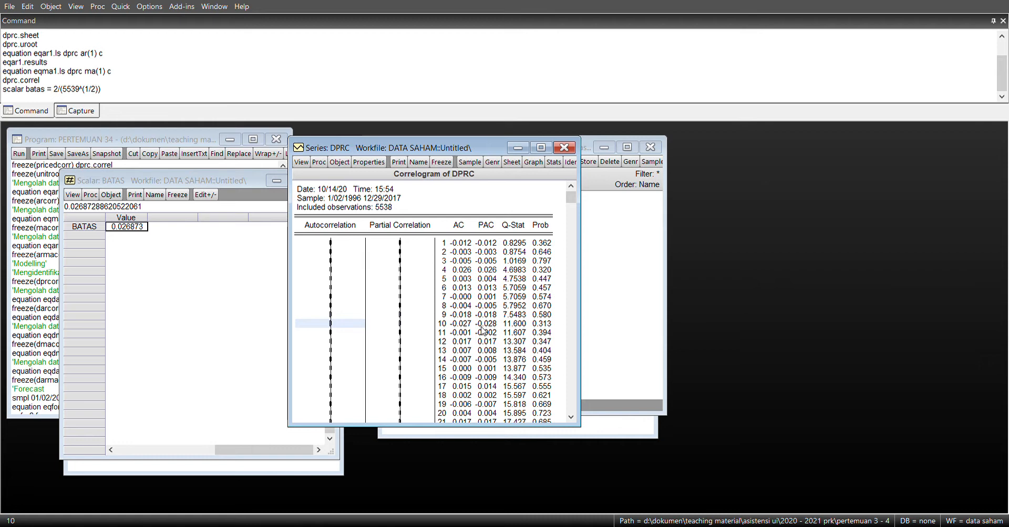
pyautogui.click(482, 326)
pyautogui.click(444, 327)
# Run the command equation eqmodel.ls dprc ar(10) c and open the estimated eqmodel equation from the workfile
pyautogui.click(654, 222)
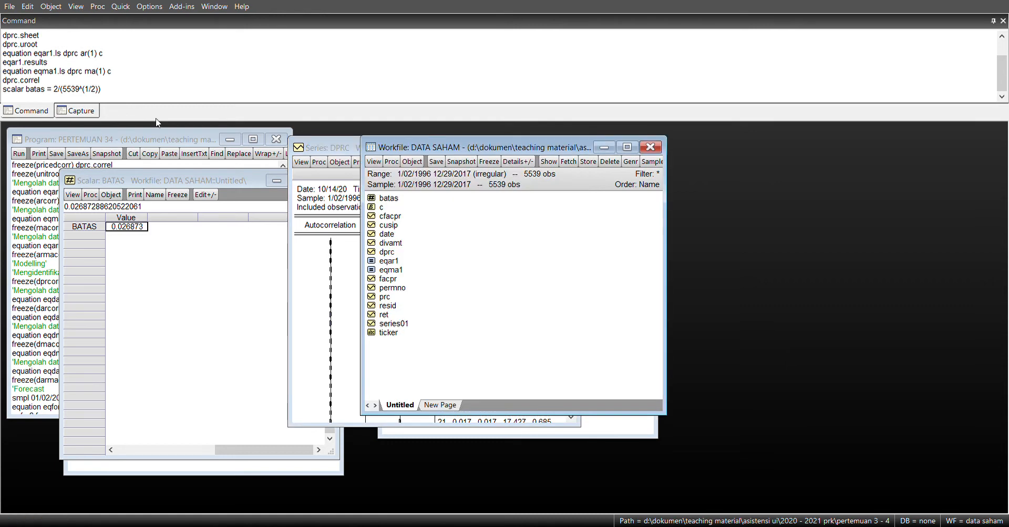
pyautogui.click(135, 101)
pyautogui.write('e')
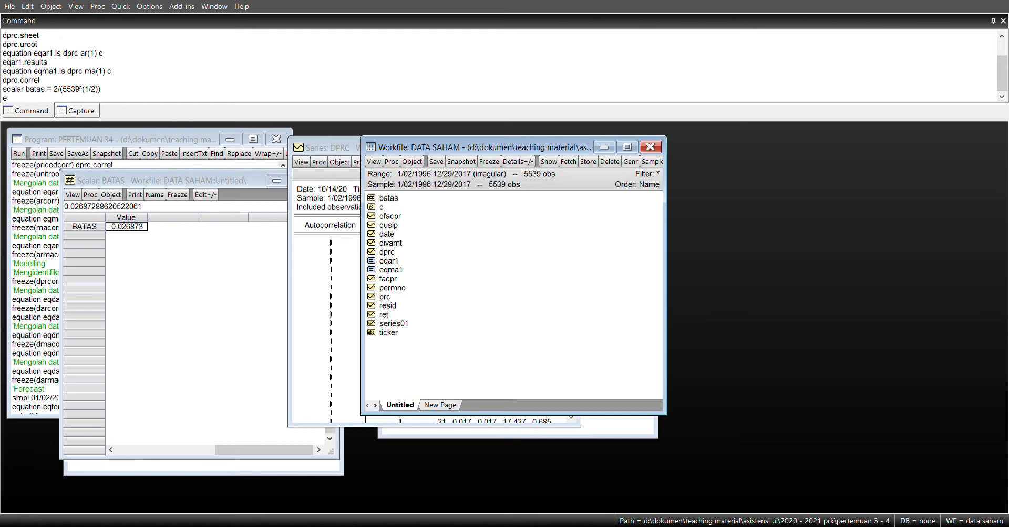
pyautogui.write('quation eqmodel.ls dprc (')
pyautogui.press('BackSpace')
pyautogui.write('ar(10)')
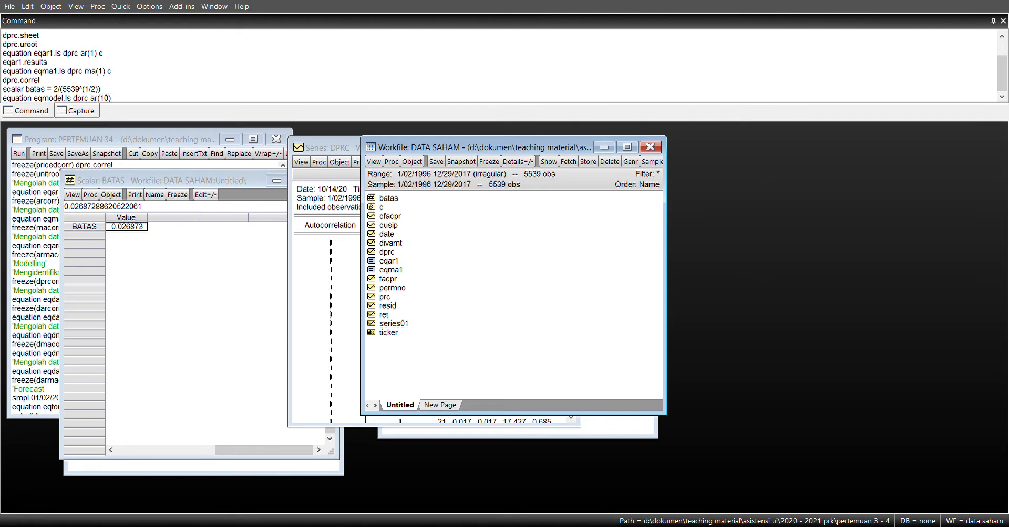
pyautogui.write(' c')
pyautogui.press('Return')
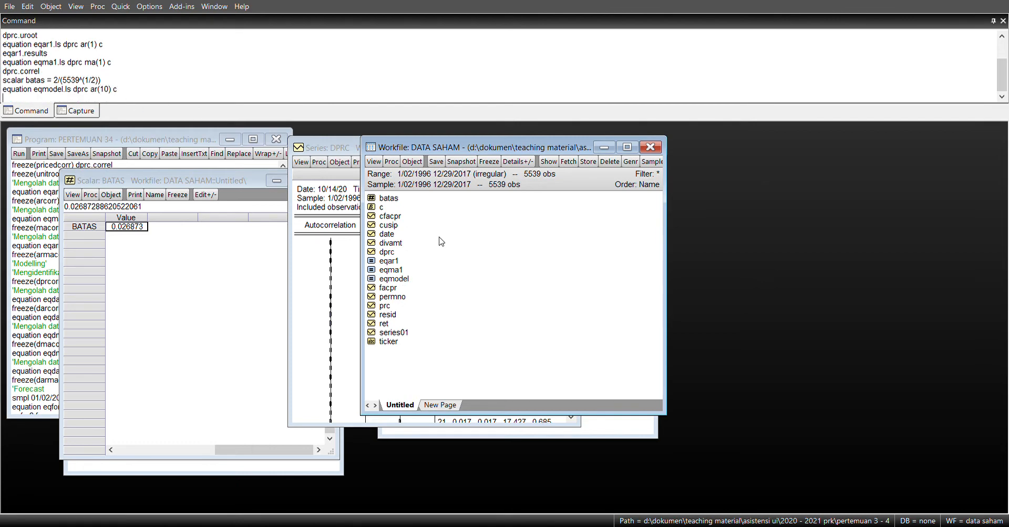
pyautogui.doubleClick(383, 280)
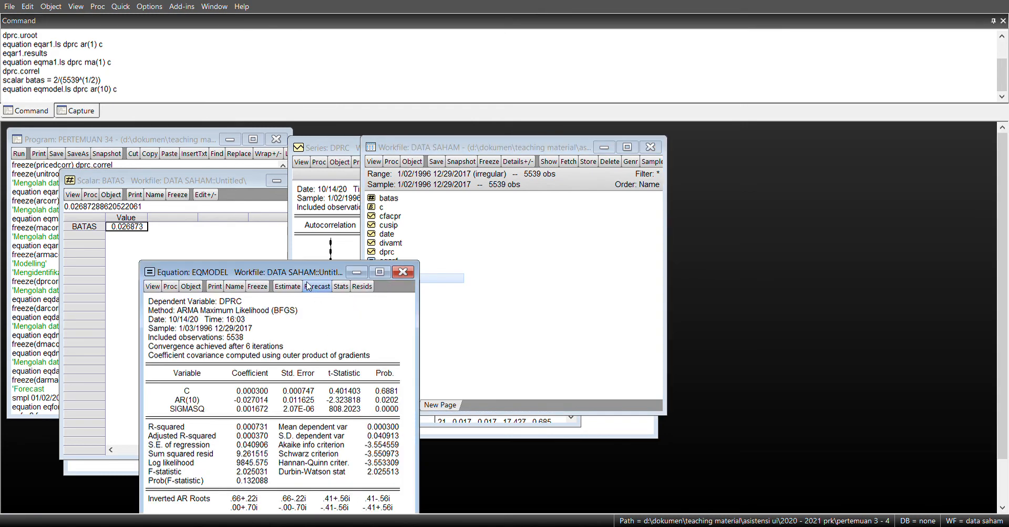
pyautogui.moveTo(289, 273); pyautogui.dragTo(430, 155)
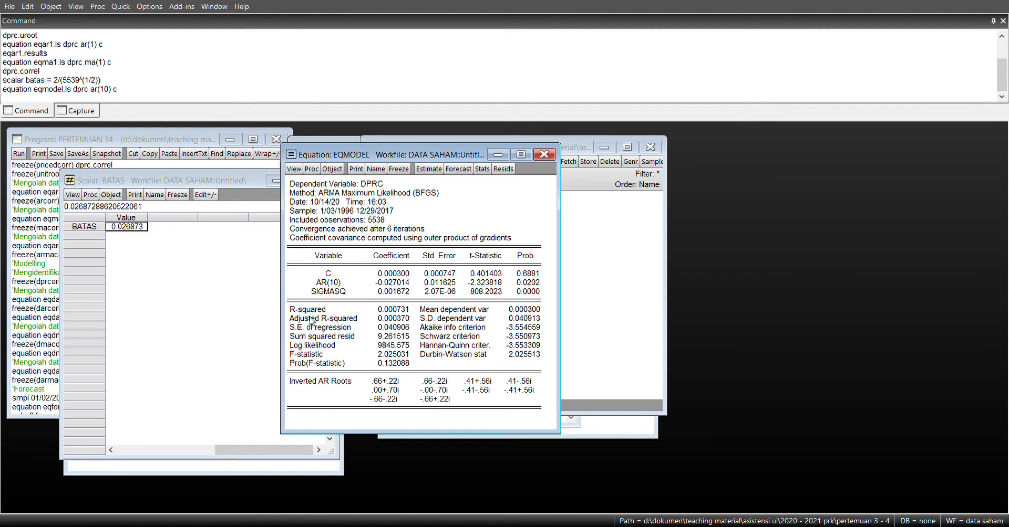
# Run the command equation eqmodel2.ls dprc ma(10) c to estimate the MA model
pyautogui.click(94, 98)
pyautogui.write('e')
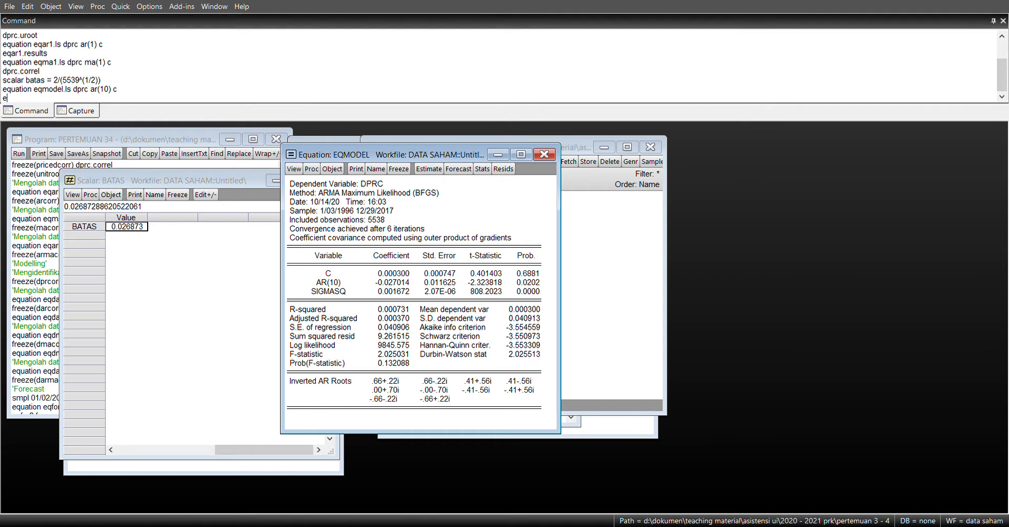
pyautogui.write('quation eqmodel2.ls dprc ma(10) c')
pyautogui.press('Return')
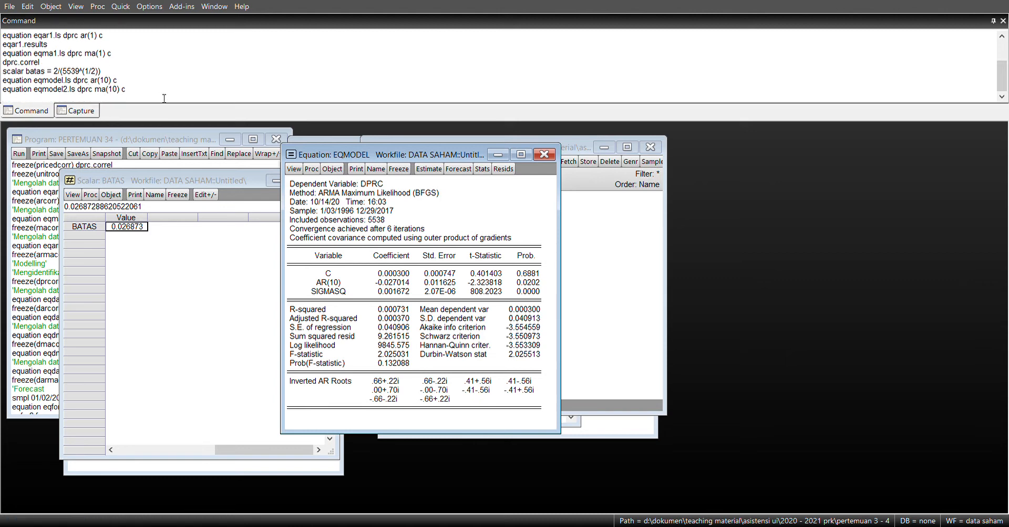
# Open eqmodel2 from the workfile and arrange its results beside those of eqmodel
pyautogui.moveTo(424, 155); pyautogui.dragTo(233, 163)
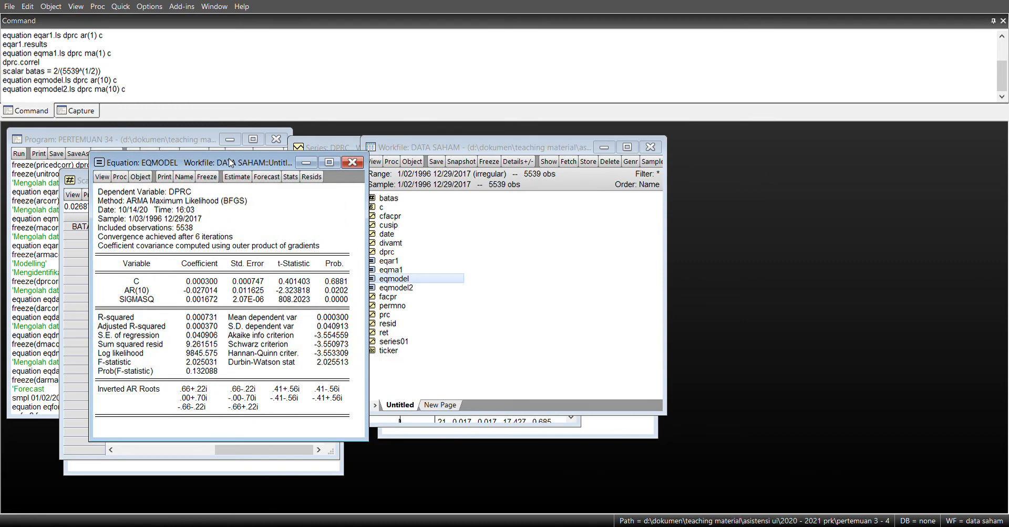
pyautogui.click(444, 144)
pyautogui.click(325, 147)
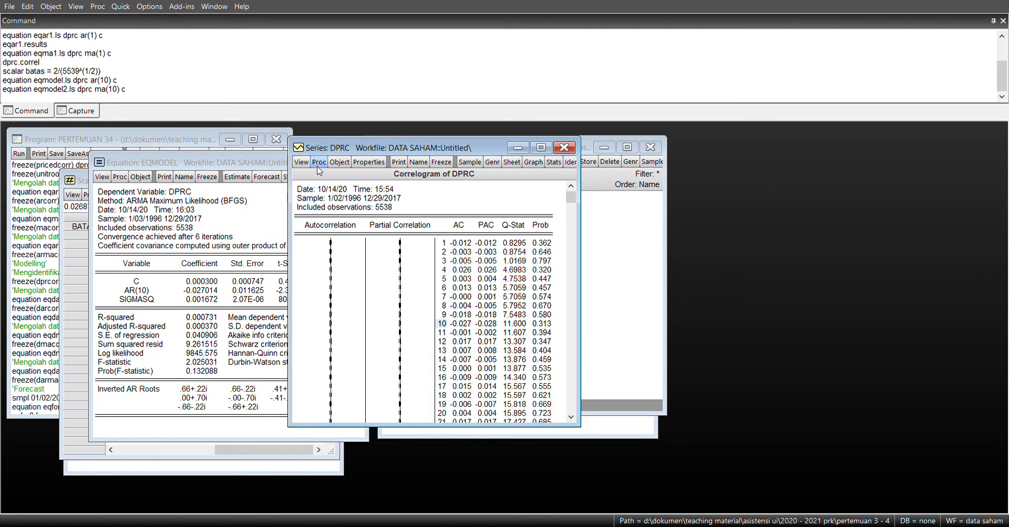
pyautogui.click(590, 325)
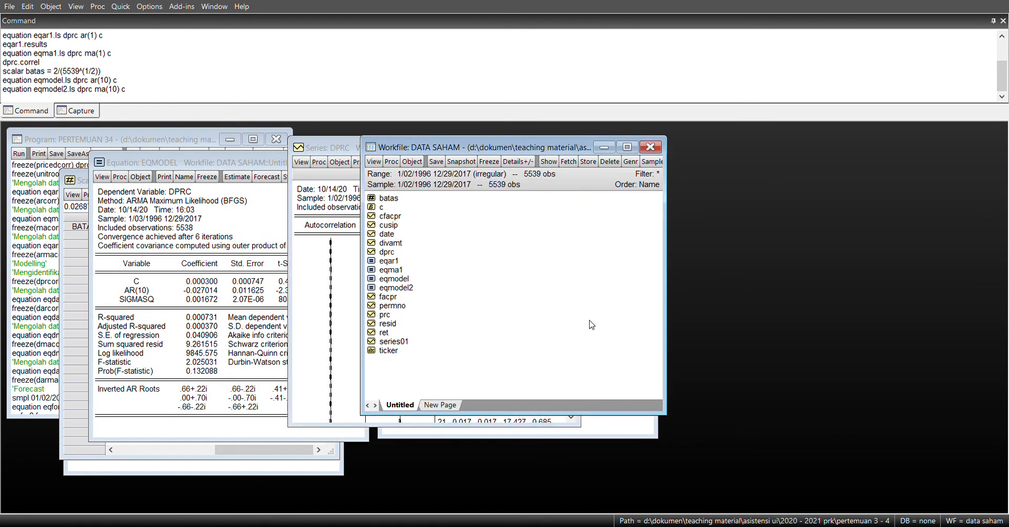
pyautogui.doubleClick(388, 288)
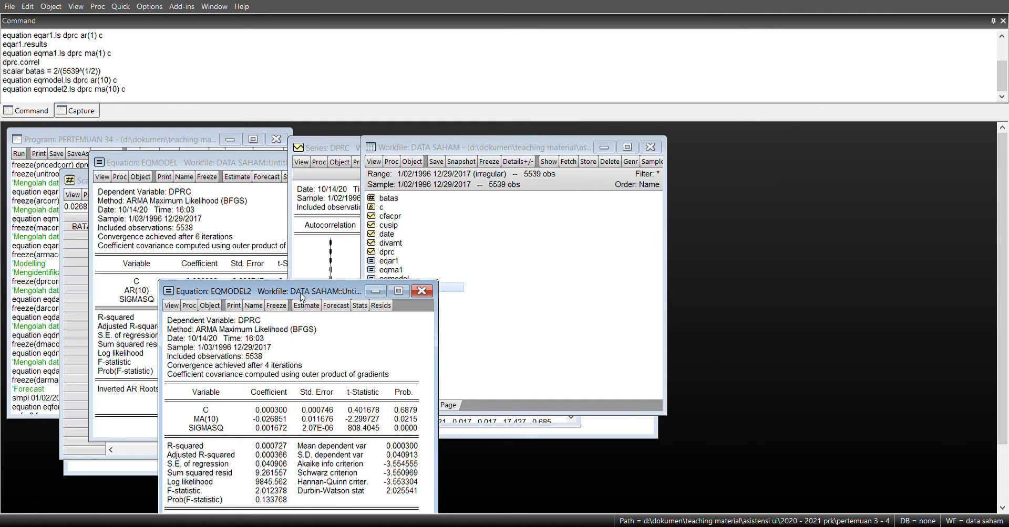
pyautogui.moveTo(303, 291); pyautogui.dragTo(560, 151)
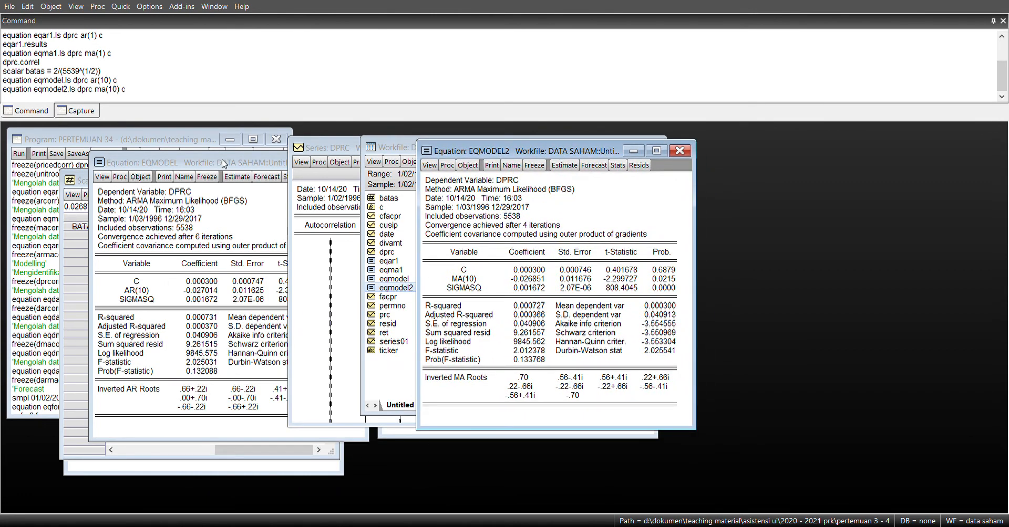
# Compare the Akaike and Schwarz criteria of eqmodel with those of eqmodel2
pyautogui.click(222, 160)
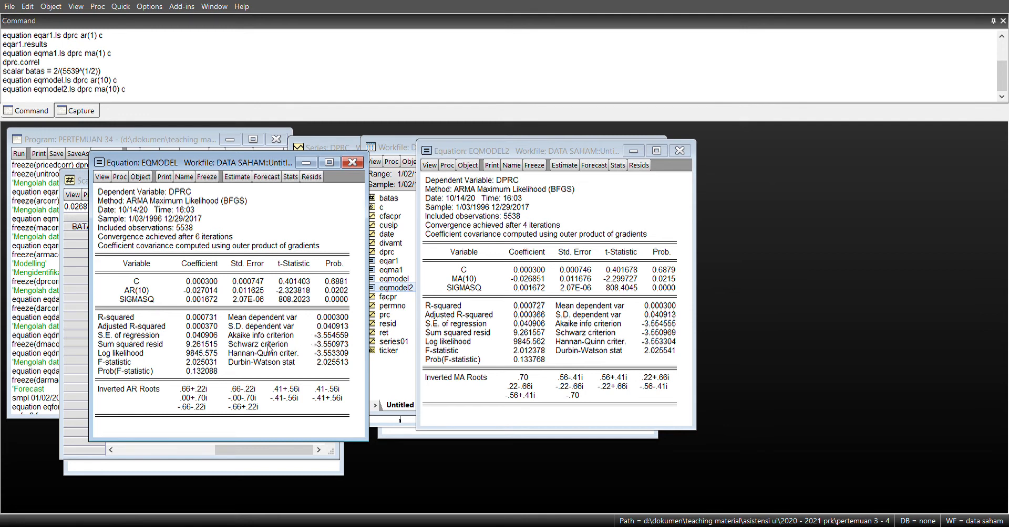
pyautogui.click(324, 354)
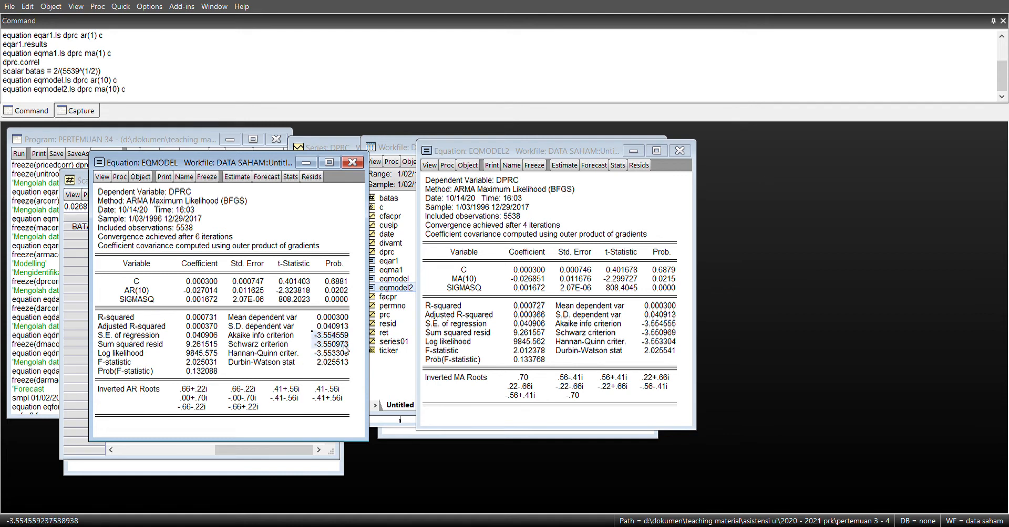
pyautogui.click(324, 346)
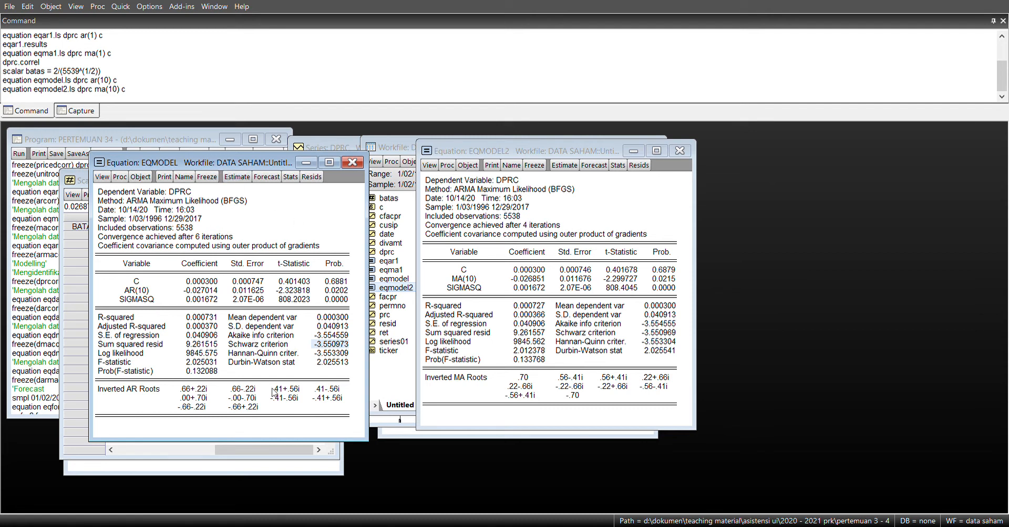
# Run the command eqmodel.correl and check the residual AC and PAC values at lag 10
pyautogui.click(116, 103)
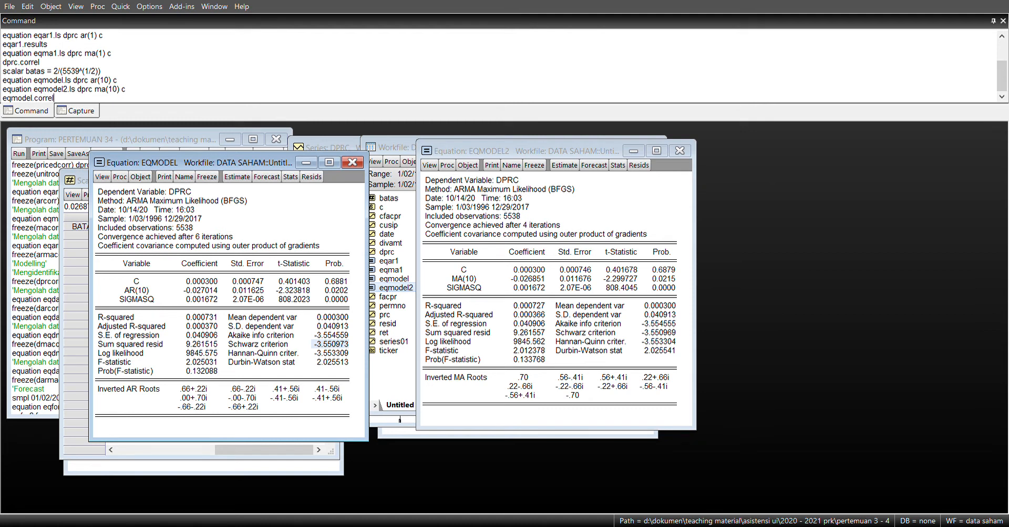
pyautogui.press('Return')
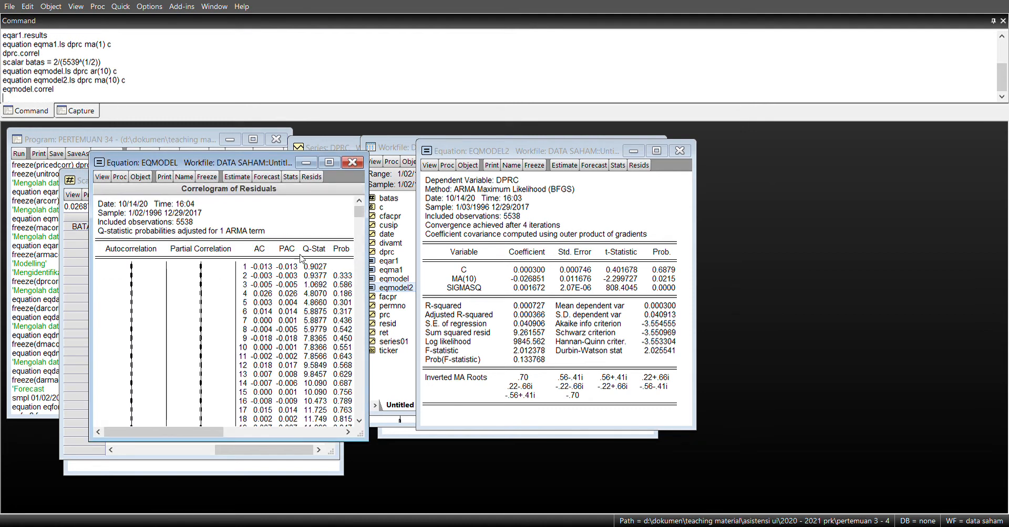
pyautogui.click(265, 350)
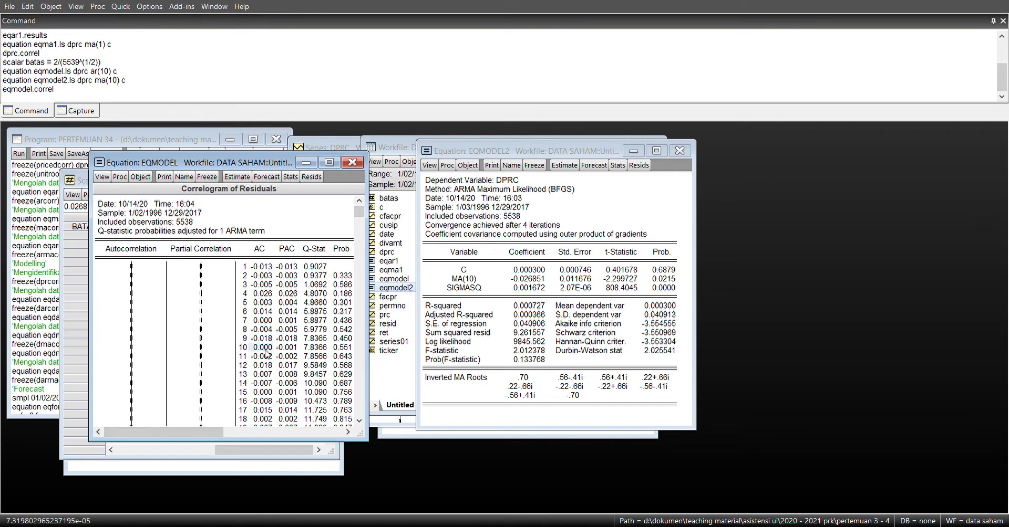
pyautogui.click(293, 350)
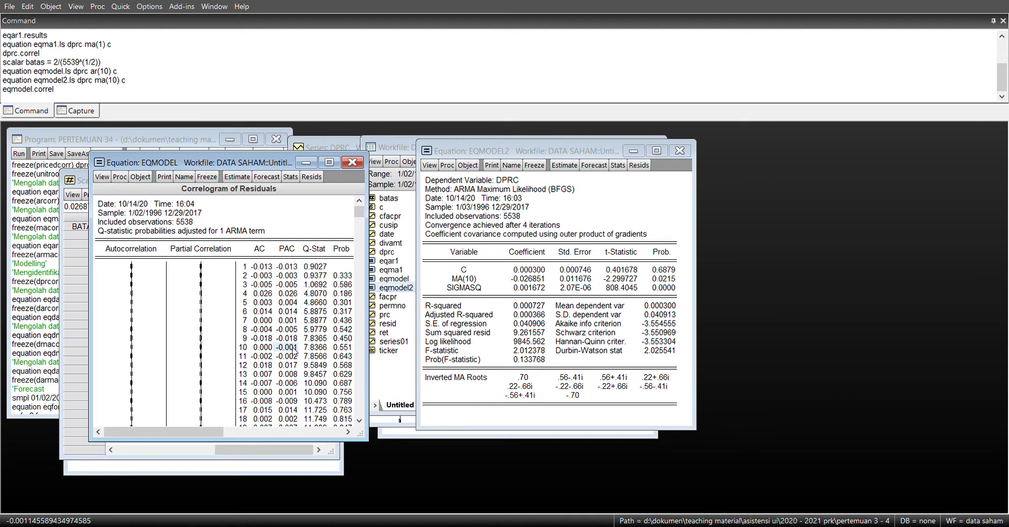
# Examine the residual correlogram of eqmodel through its last lag, 36
pyautogui.press('Down')
pyautogui.press('Down')
pyautogui.press('Down')
pyautogui.press('Down')
pyautogui.press('Down')
pyautogui.press('Down')
pyautogui.press('Down')
pyautogui.press('Down')
pyautogui.press('Down')
pyautogui.press('Down')
pyautogui.press('Down')
pyautogui.press('Down')
pyautogui.press('Down')
pyautogui.press('Down')
pyautogui.press('Down')
pyautogui.press('Down')
pyautogui.press('Down')
pyautogui.press('Down')
pyautogui.press('Down')
pyautogui.press('Down')
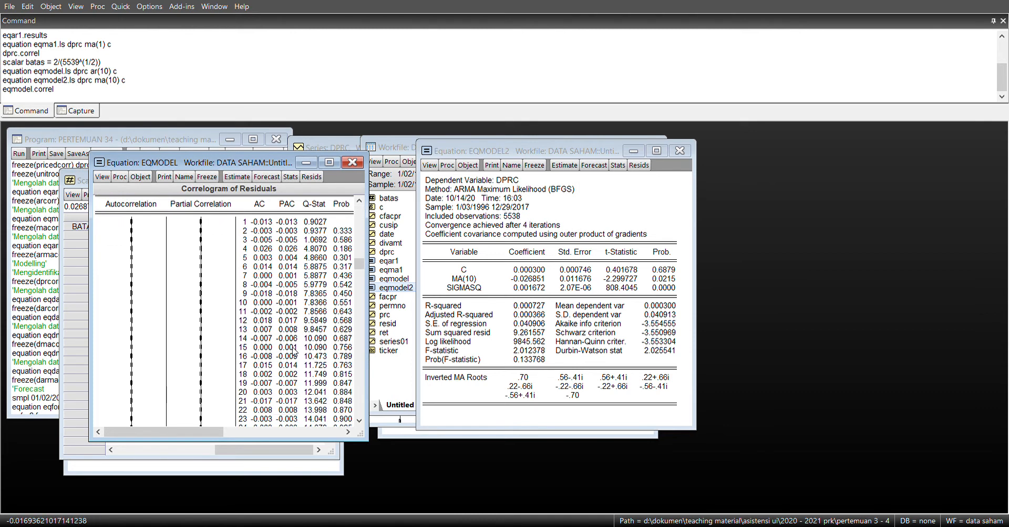
pyautogui.press('Down')
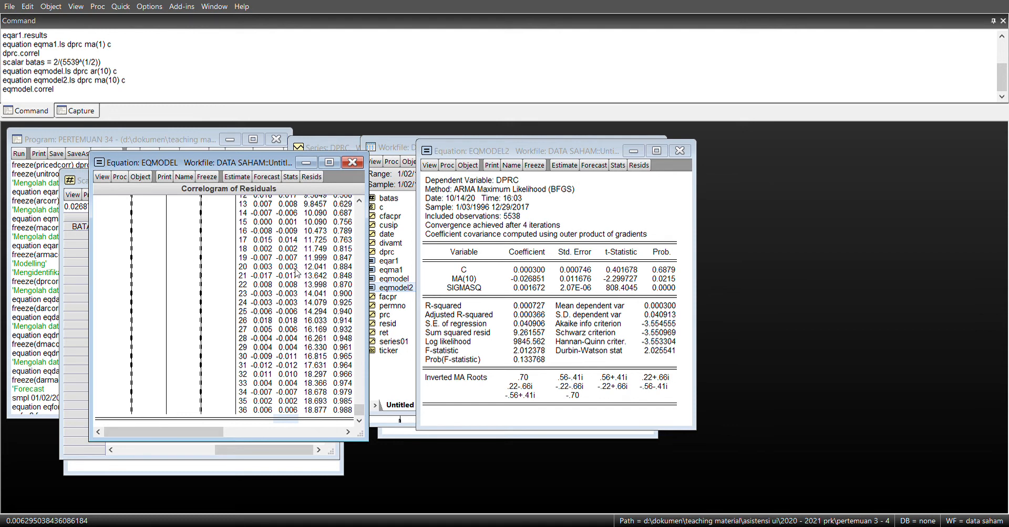
pyautogui.click(273, 451)
pyautogui.click(254, 469)
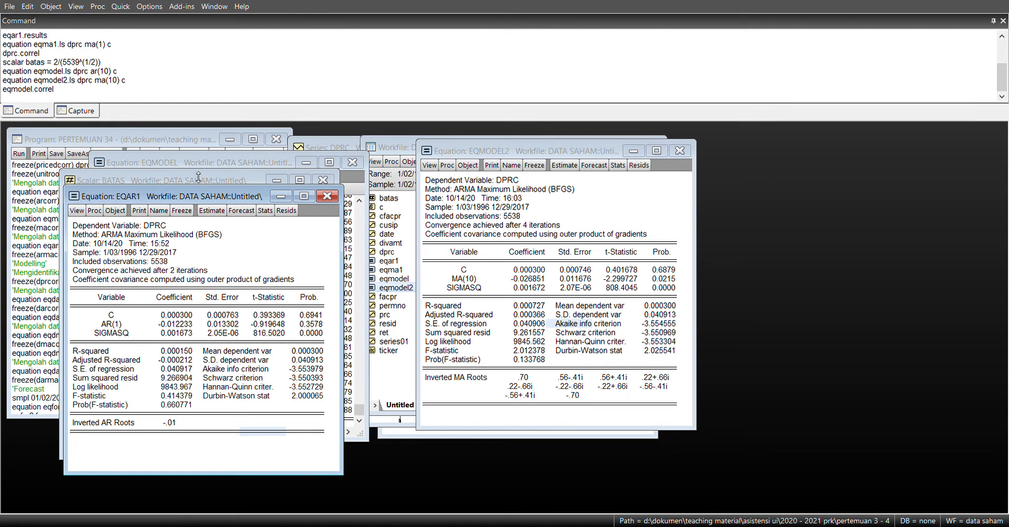
pyautogui.click(198, 176)
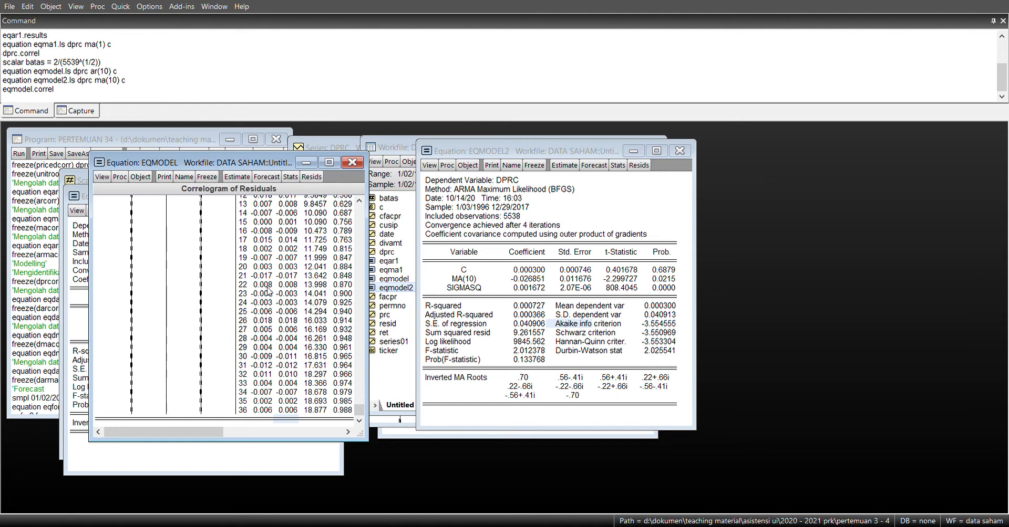
# Inspect the MA(10) standard error and probability and the dependent variable in the eqmodel2 results
pyautogui.click(568, 280)
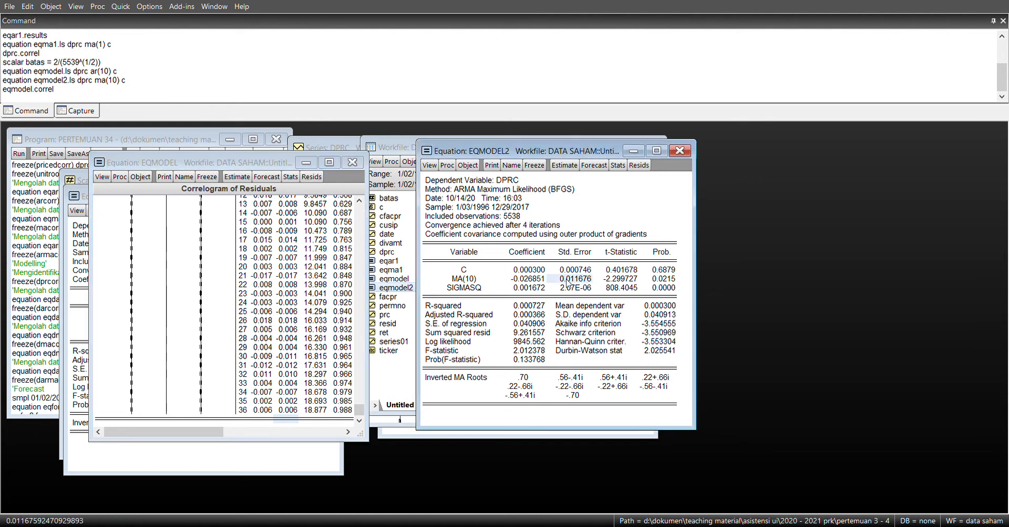
pyautogui.click(655, 280)
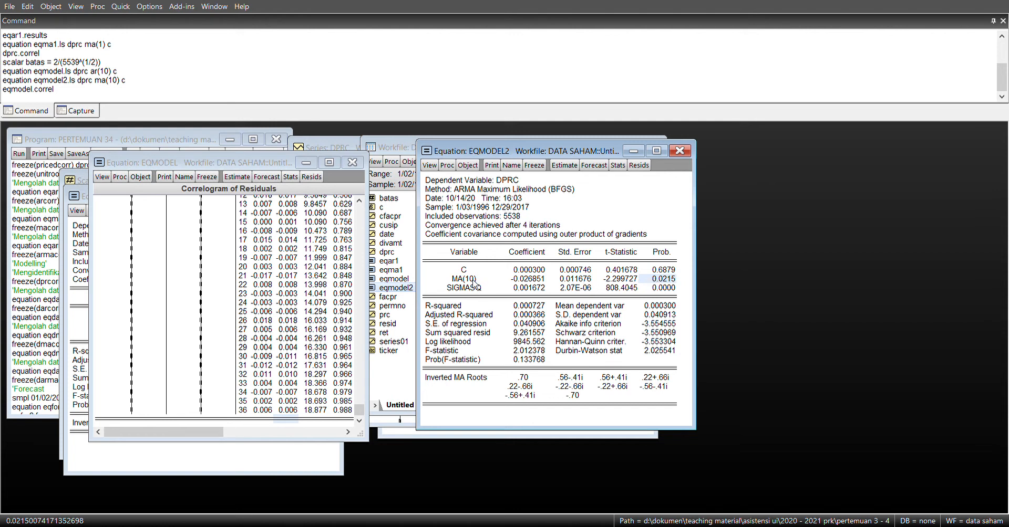
pyautogui.click(502, 181)
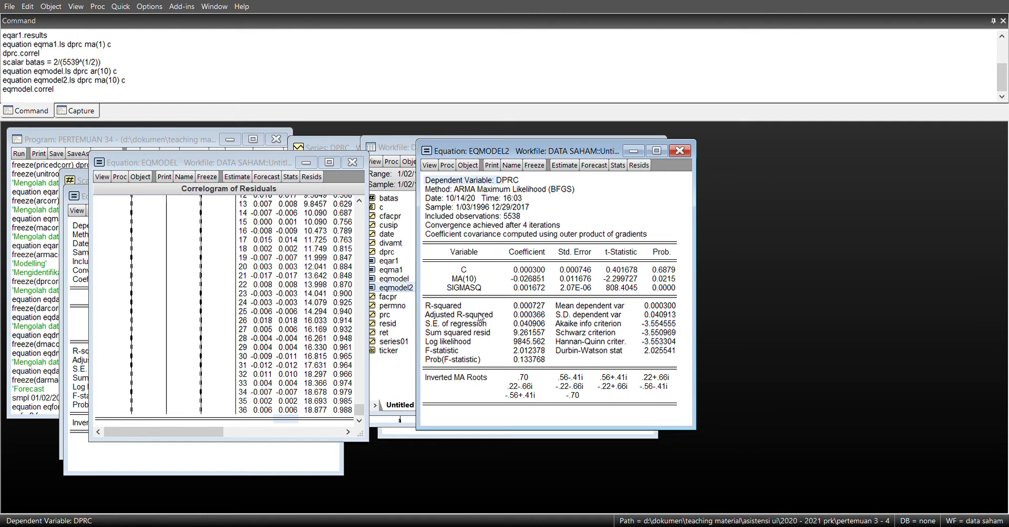
# Close the eqar1 equation window and switch eqmodel back to its estimation results
pyautogui.click(261, 451)
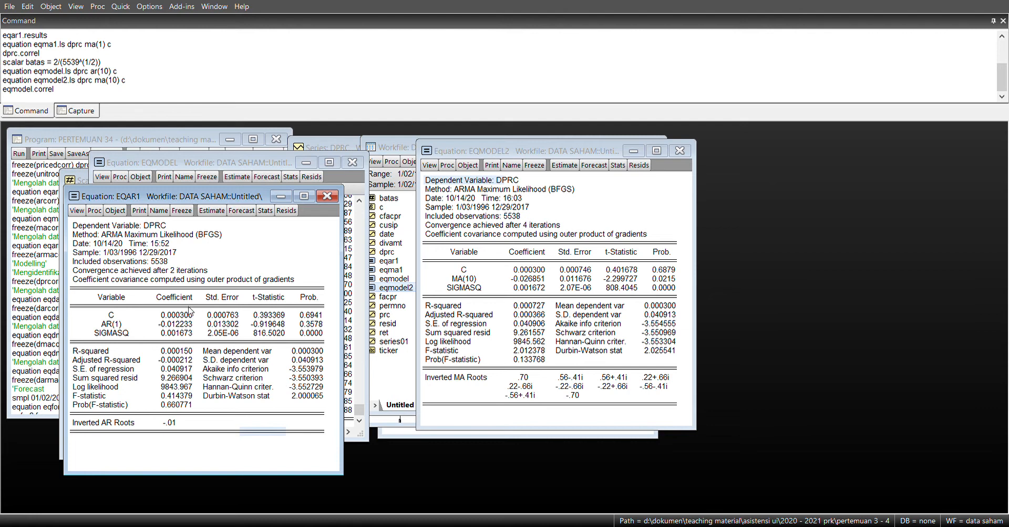
pyautogui.click(323, 197)
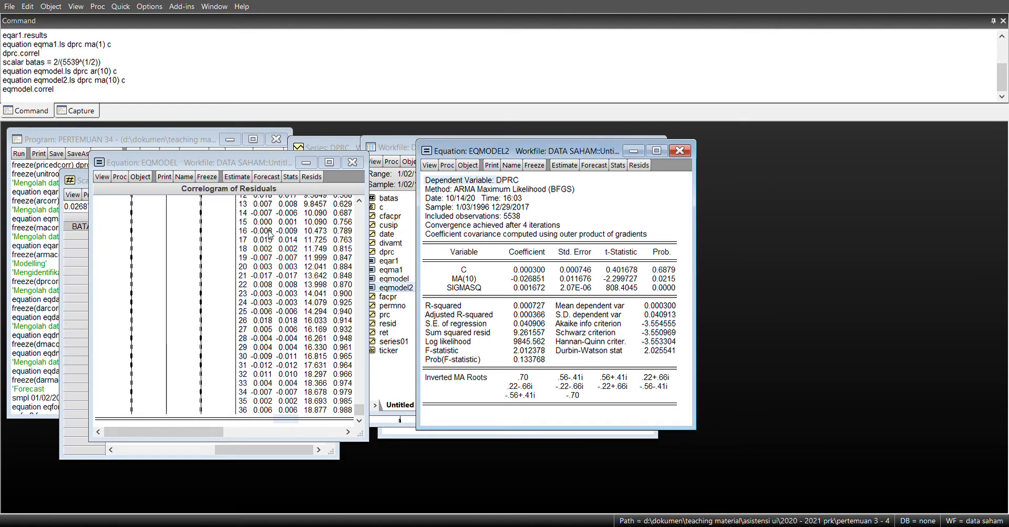
pyautogui.click(107, 184)
pyautogui.click(114, 197)
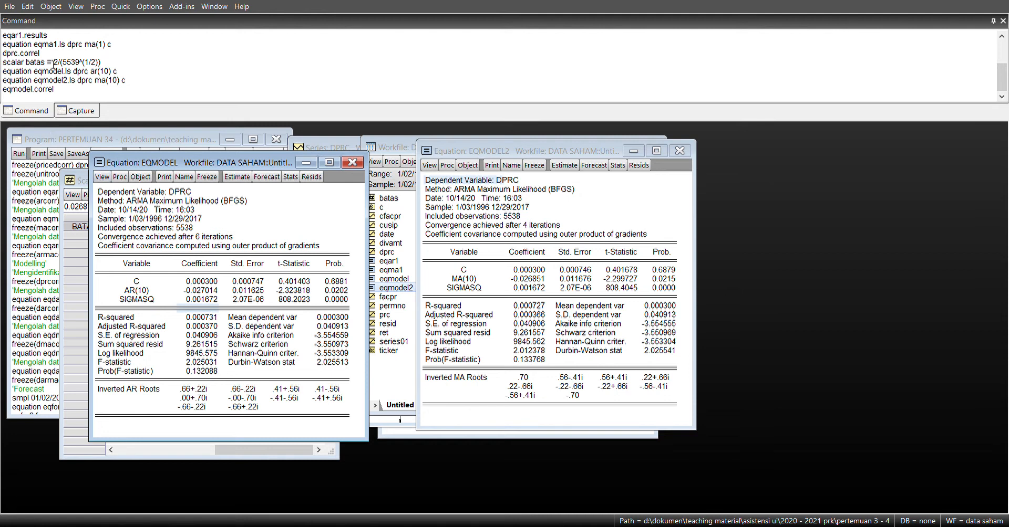
# Rerun the command eqmodel.correl and bring the PERTEMUAN 34 program to the front
pyautogui.press('Return')
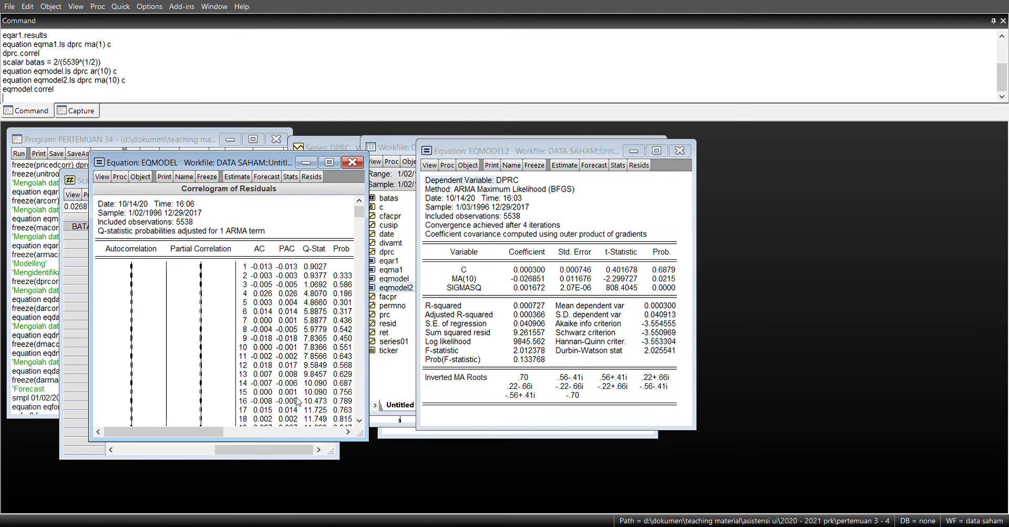
pyautogui.click(52, 246)
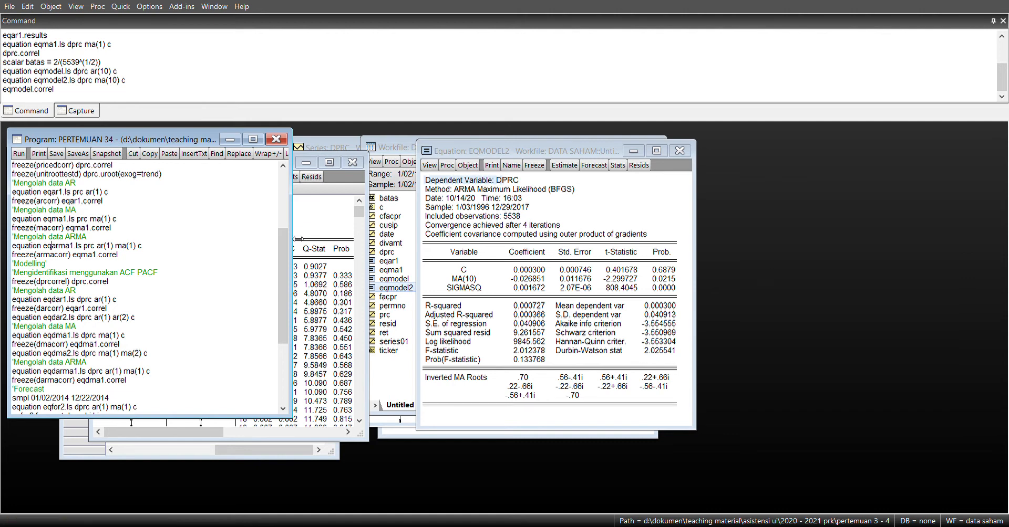
# Review the PERTEMUAN 34 program's remaining commands from the modelling section down to the forecast section and closing lines
pyautogui.click(95, 361)
pyautogui.press('Down')
pyautogui.press('Down')
pyautogui.press('Down')
pyautogui.press('Down')
pyautogui.press('Down')
pyautogui.press('Down')
pyautogui.press('Down')
pyautogui.press('Down')
pyautogui.press('Down')
pyautogui.press('Down')
pyautogui.press('Down')
pyautogui.press('Down')
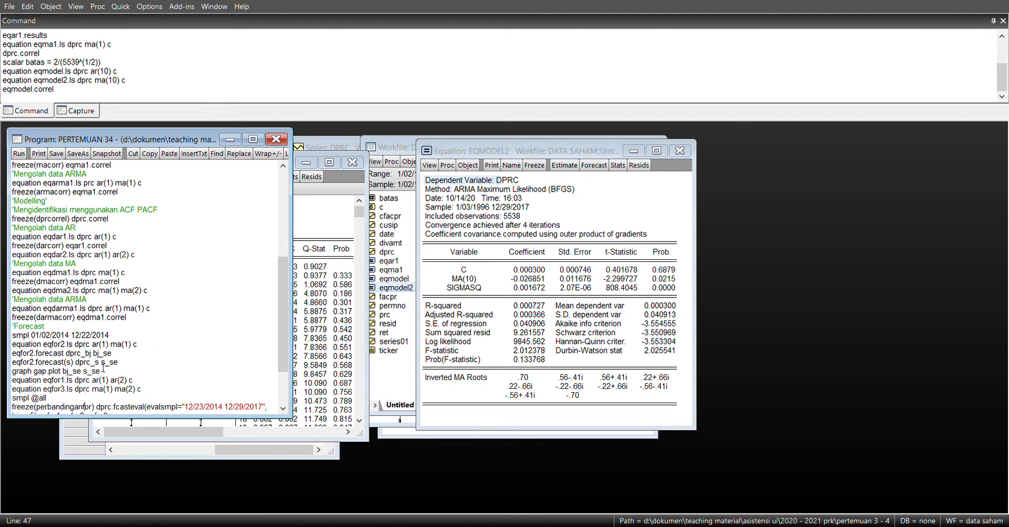
pyautogui.press('Down')
pyautogui.press('Down')
pyautogui.press('Down')
pyautogui.press('Down')
pyautogui.press('Down')
pyautogui.press('Down')
pyautogui.press('Down')
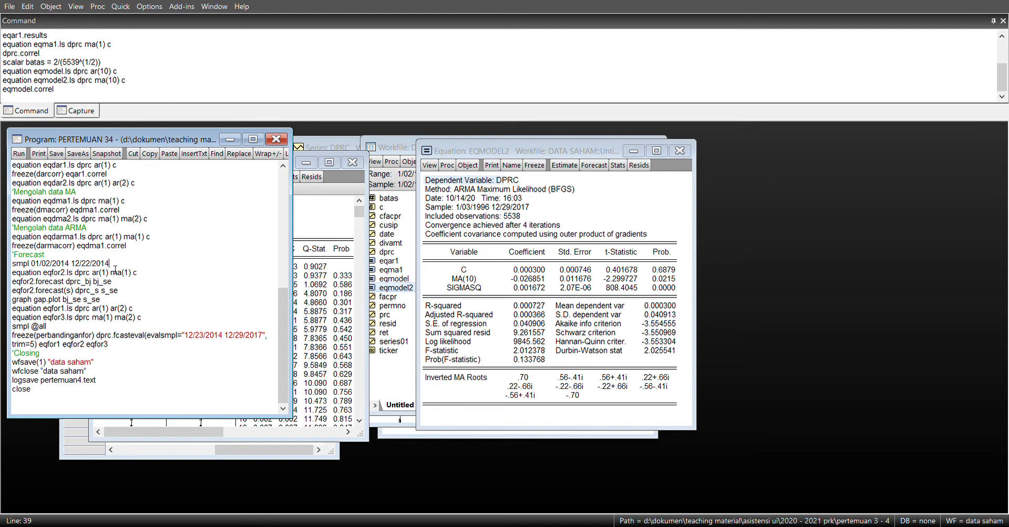
# Restrict the sample by running the program line smpl 01/02/2014 12/22/2014 and check it in the DATA SAHAM workfile
pyautogui.moveTo(115, 265); pyautogui.dragTo(10, 264)
pyautogui.hotkey('ctrl', 'c')
pyautogui.click(45, 101)
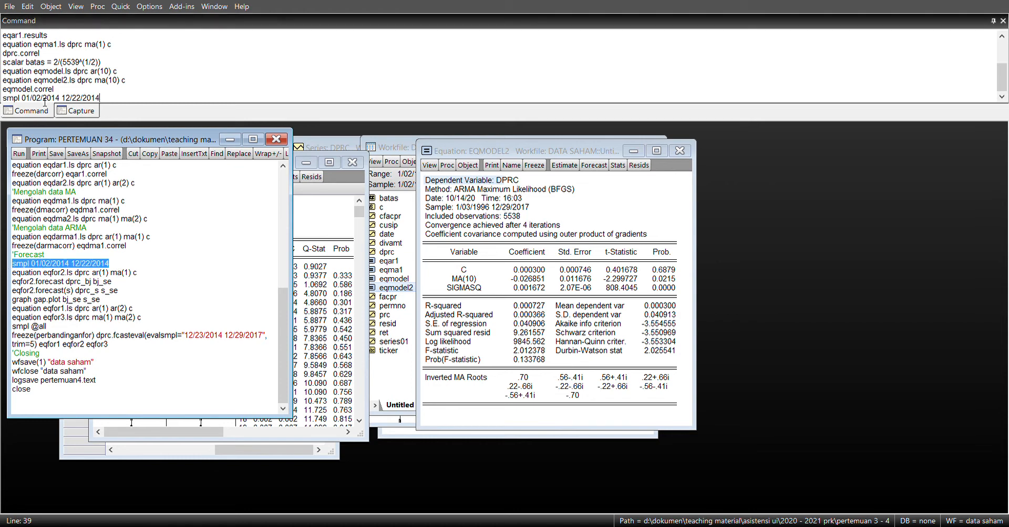
pyautogui.hotkey('ctrl', 'v')
pyautogui.press('Return')
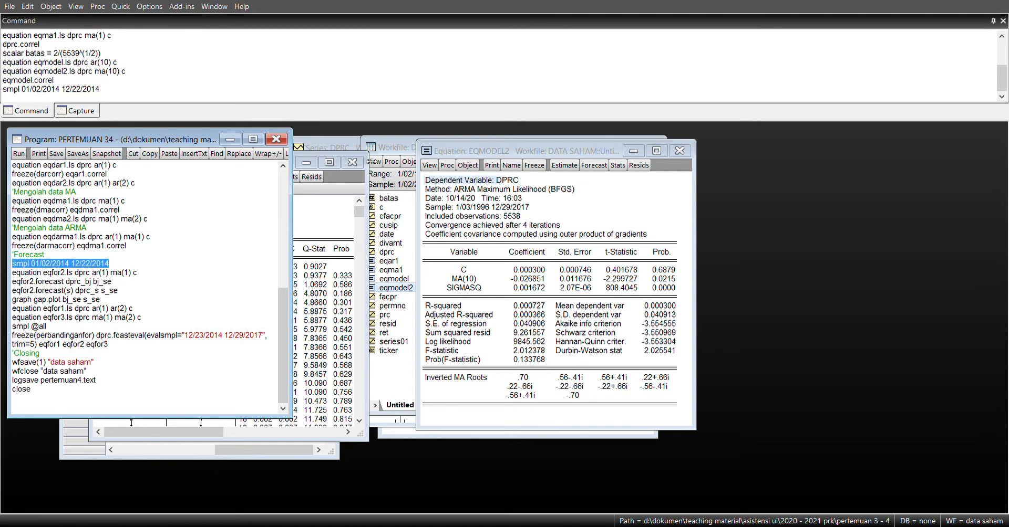
pyautogui.click(419, 192)
pyautogui.click(411, 197)
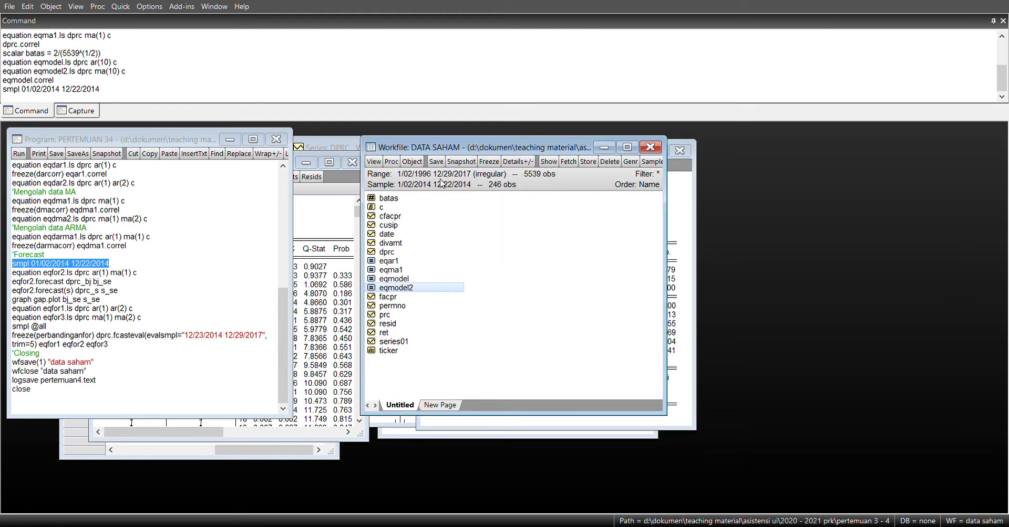
# Estimate the forecasting equation by running the program line equation eqfor2.ls dprc ar(1) ma(1) c
pyautogui.click(86, 278)
pyautogui.moveTo(138, 273); pyautogui.dragTo(10, 274)
pyautogui.hotkey('ctrl', 'c')
pyautogui.click(38, 100)
pyautogui.hotkey('ctrl', 'v')
pyautogui.press('Return')
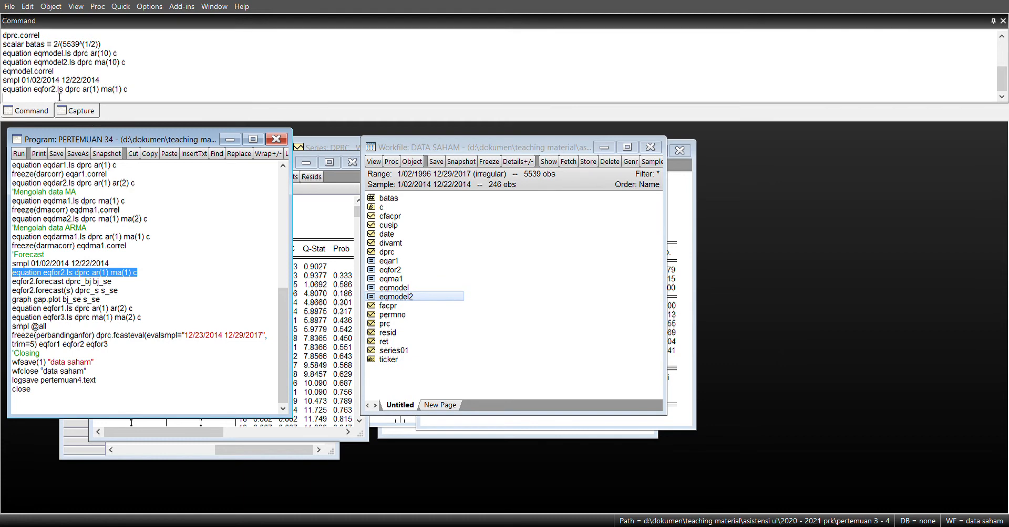
# Generate the dynamic forecast and its standard errors by running eqfor2.forecast dprc_bj bj_se
pyautogui.click(86, 95)
pyautogui.write('eqfor2')
pyautogui.moveTo(114, 282); pyautogui.dragTo(27, 291)
pyautogui.click(42, 105)
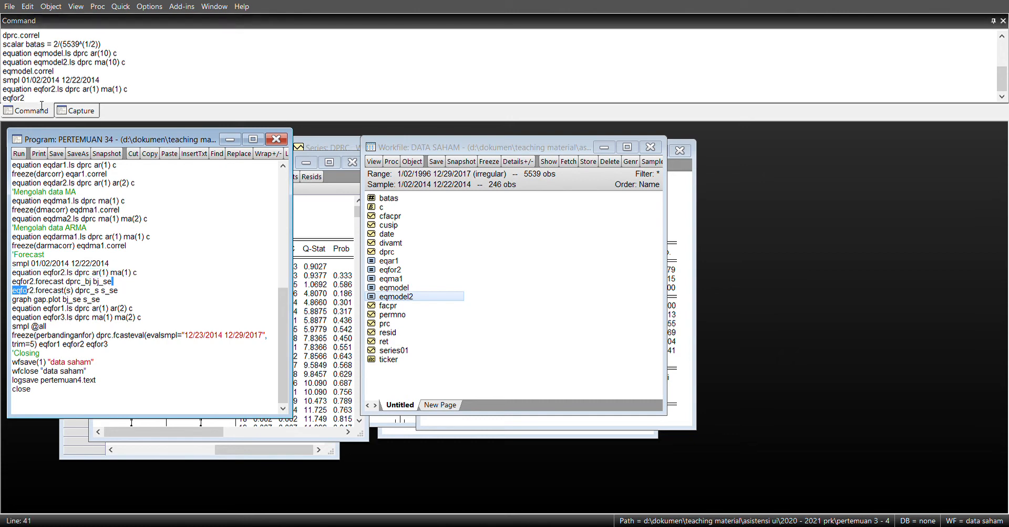
pyautogui.write('.forecasts')
pyautogui.press('BackSpace')
pyautogui.write('dprc_bj bj_se')
pyautogui.press('Return')
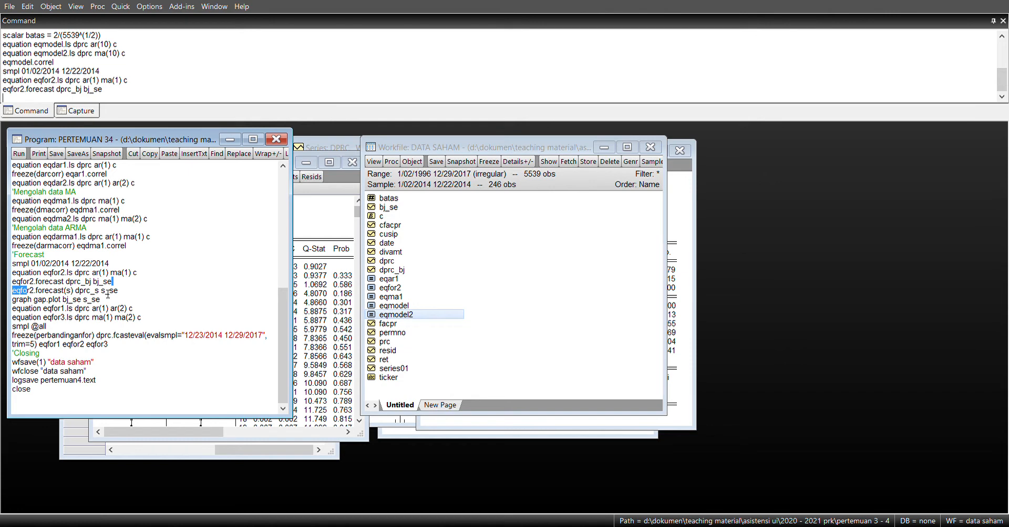
pyautogui.click(121, 293)
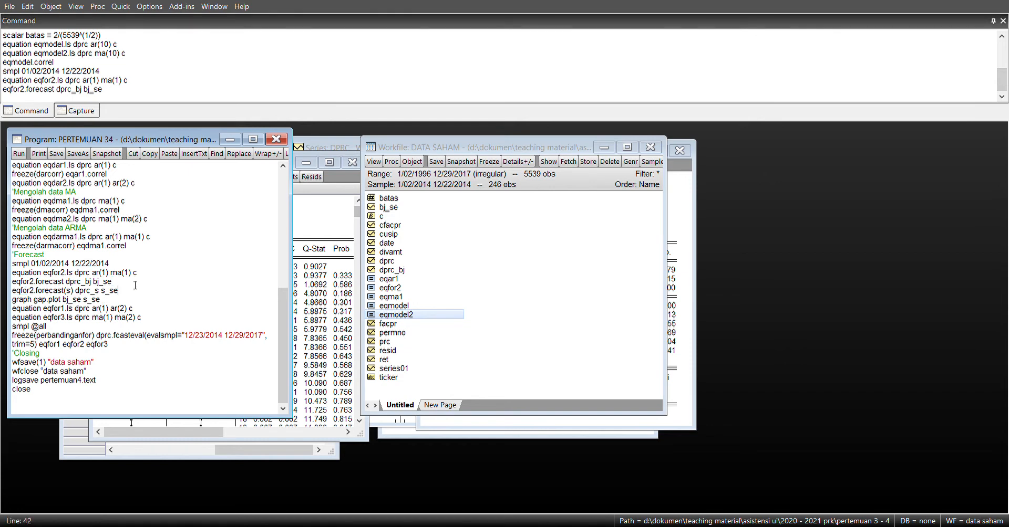
pyautogui.click(116, 100)
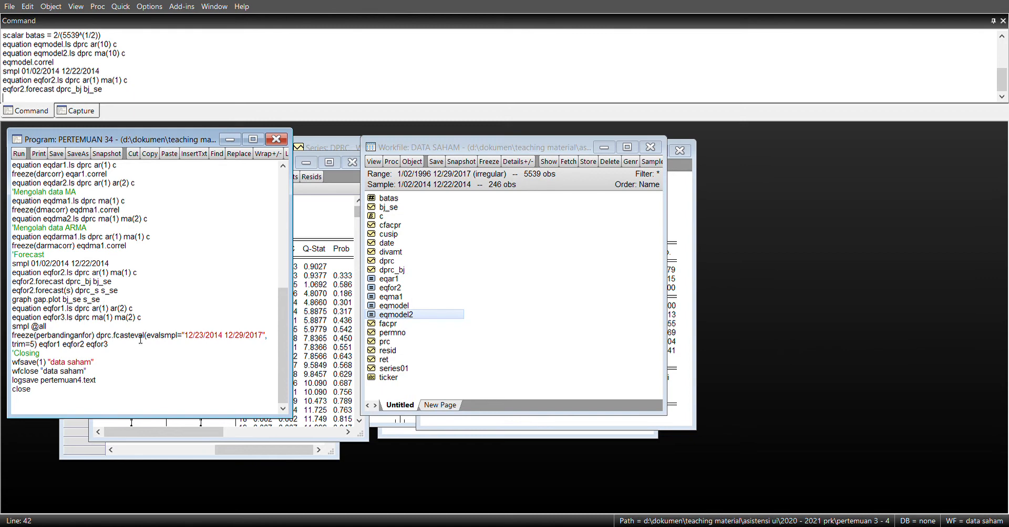
pyautogui.hotkey('alt', 'Tab')
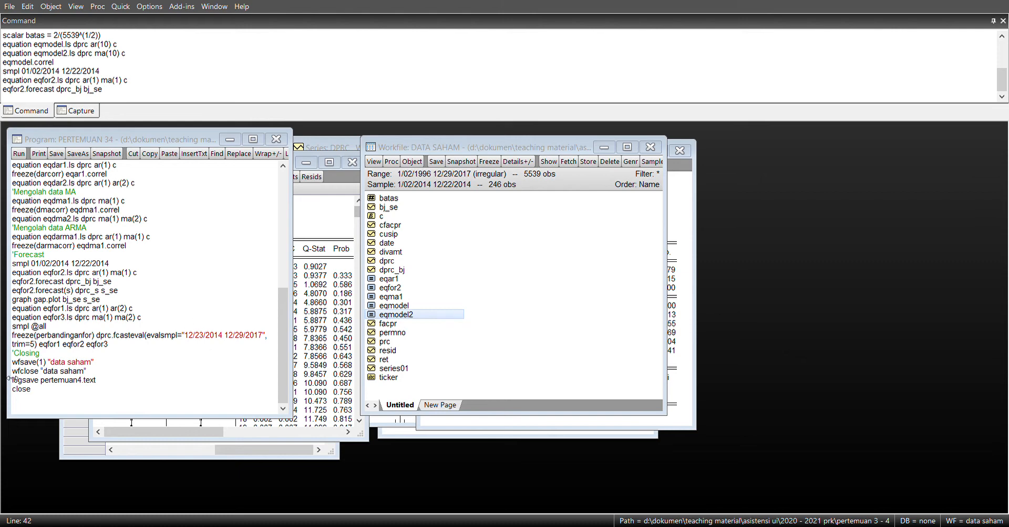
pyautogui.click(118, 291)
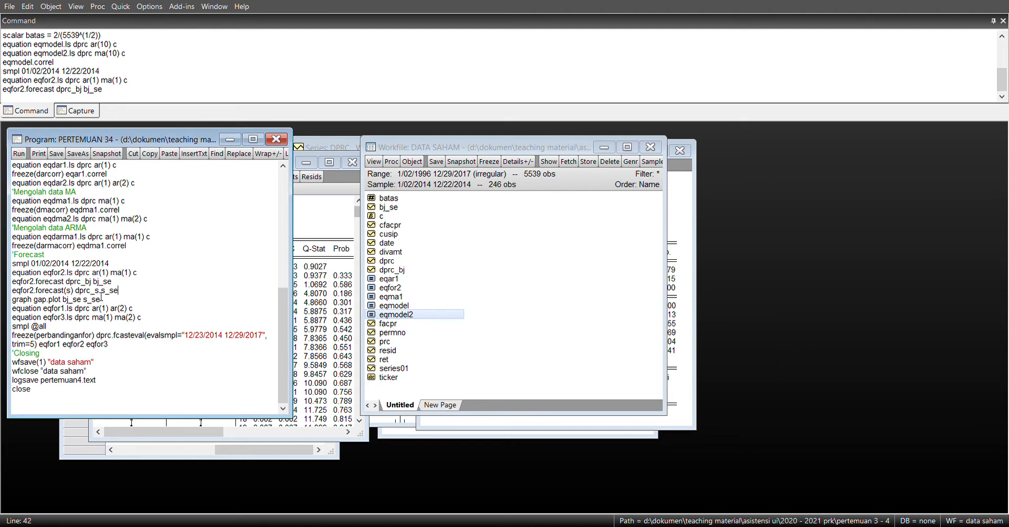
pyautogui.click(109, 94)
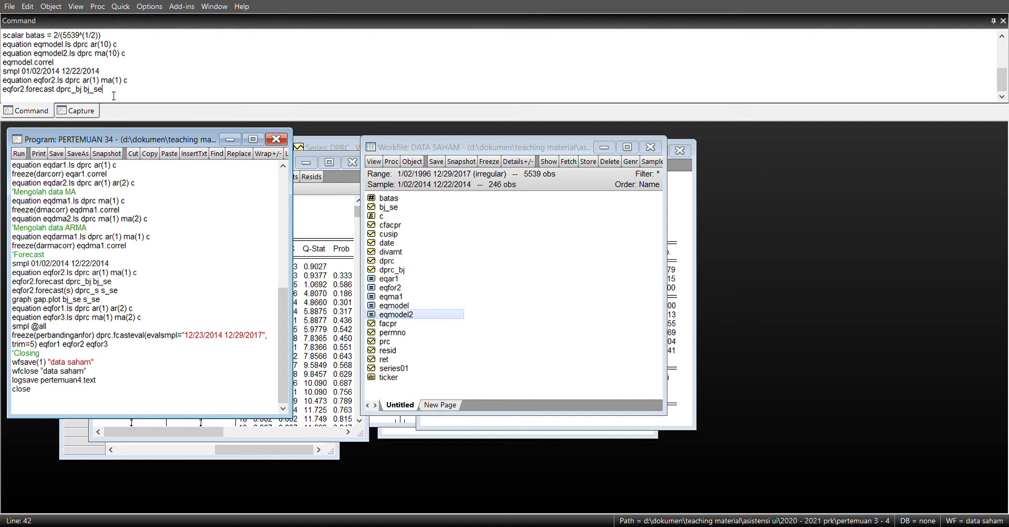
pyautogui.write('graph.plot bj_se s_se')
pyautogui.hotkey('shift', 'Left')
pyautogui.hotkey('shift', 'Left')
pyautogui.hotkey('shift', 'Left')
pyautogui.hotkey('shift', 'Left')
pyautogui.hotkey('shift', 'Left')
pyautogui.hotkey('shift', 'Left')
pyautogui.hotkey('shift', 'Left')
pyautogui.hotkey('shift', 'Left')
pyautogui.hotkey('shift', 'Left')
pyautogui.hotkey('shift', 'Left')
pyautogui.hotkey('shift', 'Left')
pyautogui.hotkey('shift', 'Left')
pyautogui.hotkey('shift', 'Left')
pyautogui.hotkey('shift', 'Left')
pyautogui.hotkey('shift', 'Left')
pyautogui.hotkey('shift', 'Left')
pyautogui.hotkey('shift', 'Left')
pyautogui.hotkey('shift', 'Left')
pyautogui.hotkey('shift', 'Left')
pyautogui.hotkey('shift', 'Left')
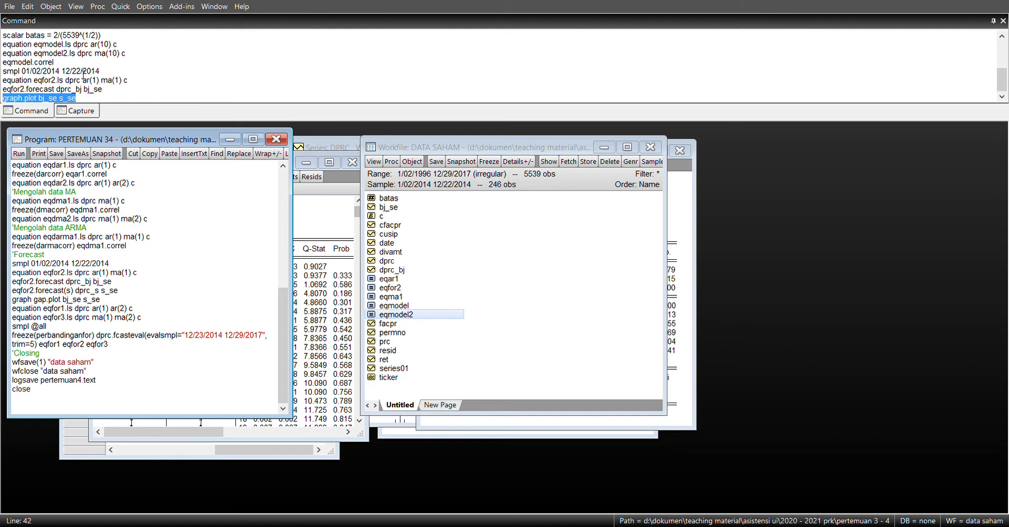
# Generate the structural forecast and its standard errors by running eqfor2.forecast(s) dprc_se s_se
pyautogui.write('eq')
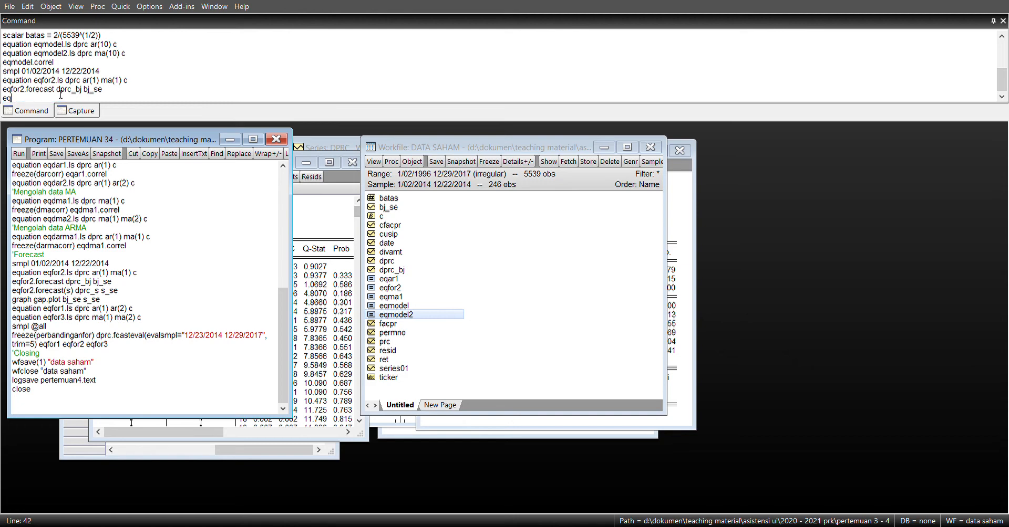
pyautogui.write('for2.forecast(s) dprc_bj')
pyautogui.press('BackSpace')
pyautogui.write('se s_se')
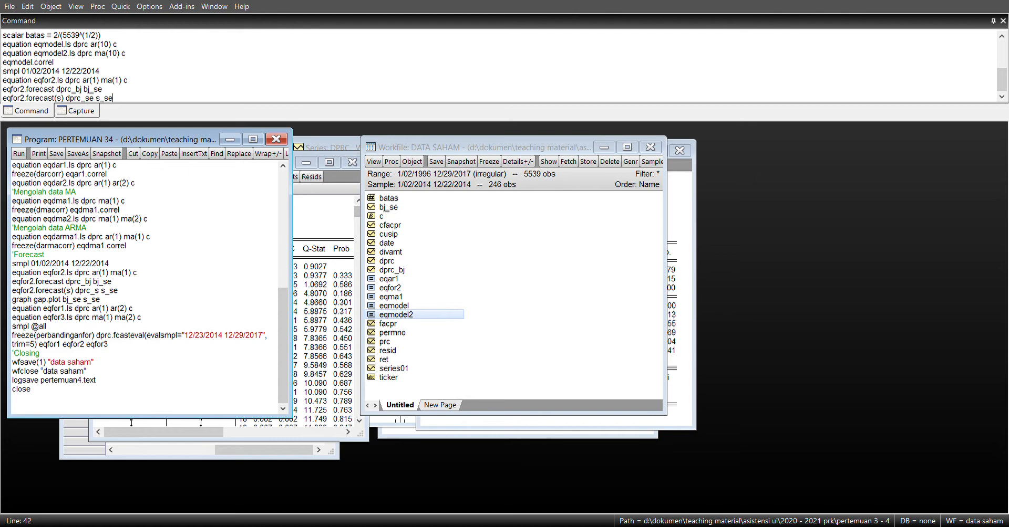
pyautogui.press('Return')
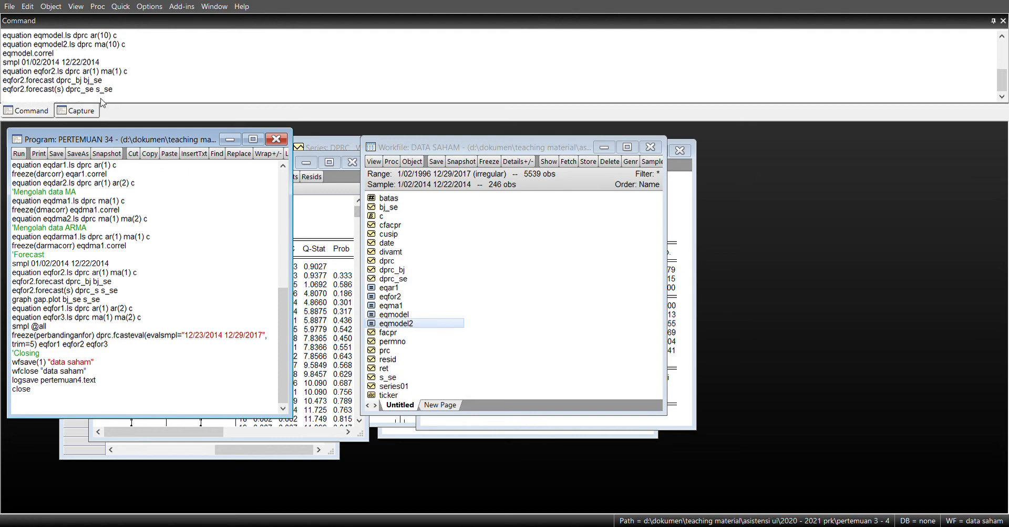
# Plot both forecast standard errors with graph gap.plot bj_se s_se, and open the gap graph to inspect it
pyautogui.write('graph gap.plot bj_se s_se')
pyautogui.press('Return')
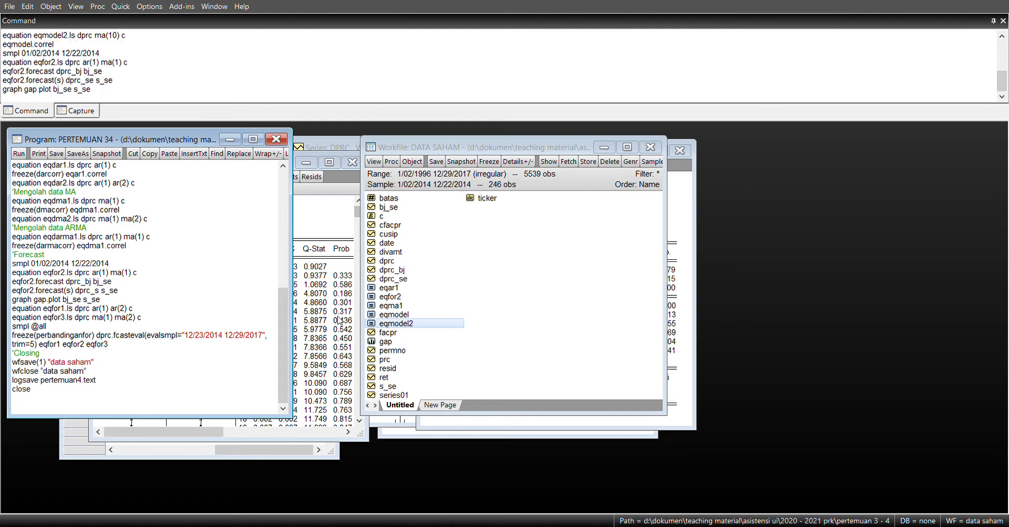
pyautogui.doubleClick(386, 342)
pyautogui.moveTo(339, 309); pyautogui.dragTo(498, 170)
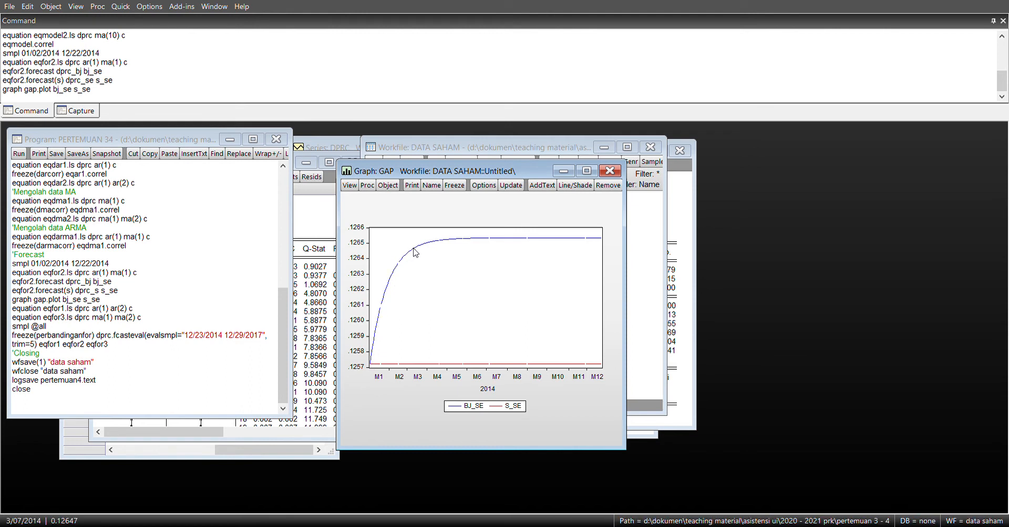
pyautogui.moveTo(414, 250)
pyautogui.click(92, 320)
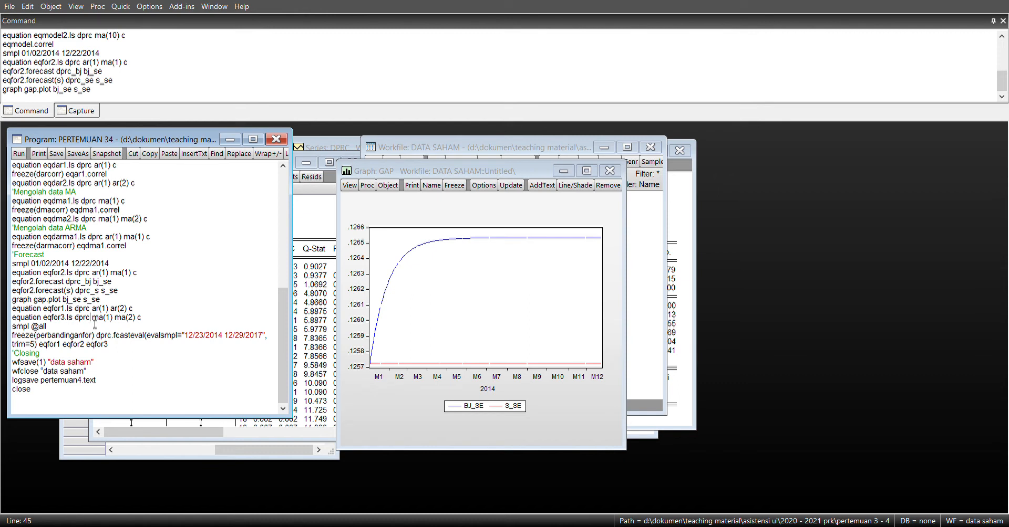
pyautogui.click(109, 99)
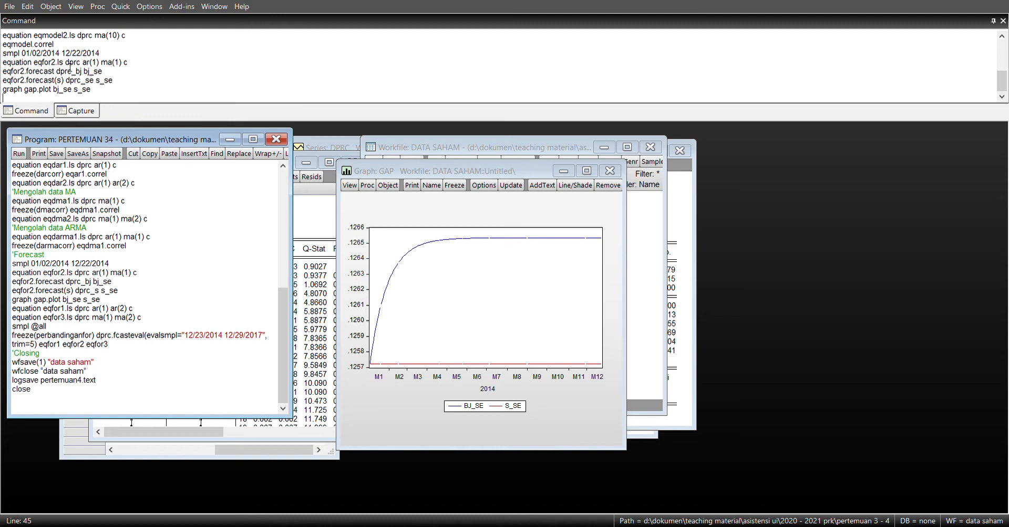
pyautogui.write('smpl @all')
pyautogui.press('Return')
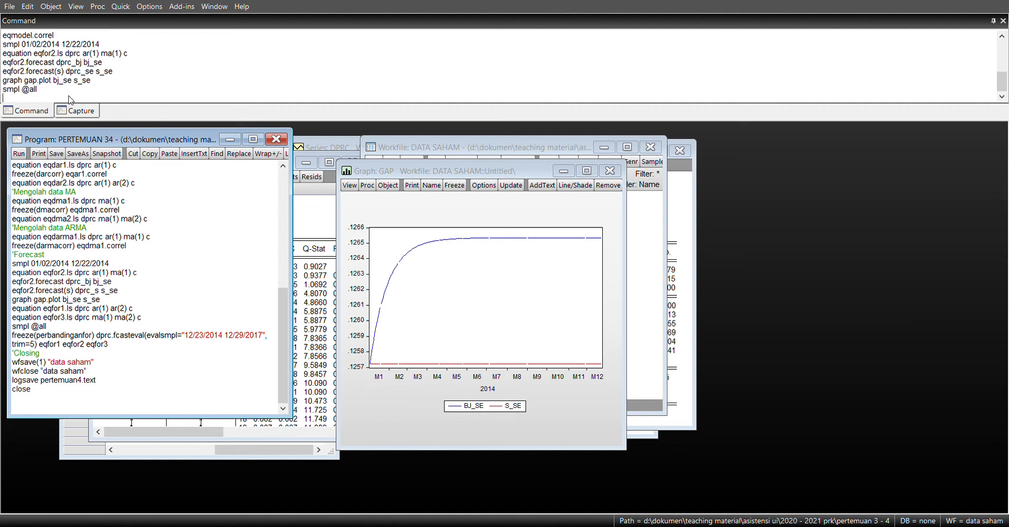
pyautogui.doubleClick(674, 249)
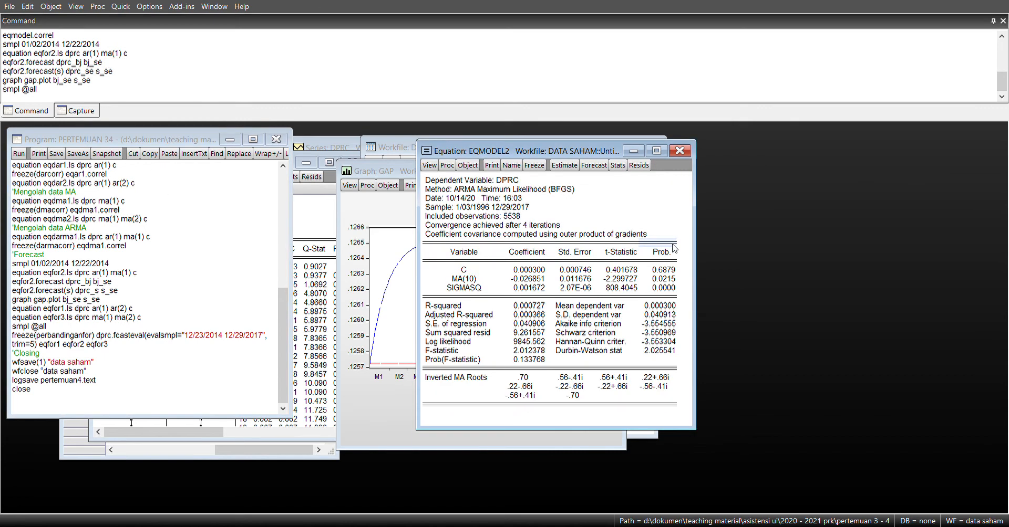
pyautogui.click(677, 152)
pyautogui.click(663, 267)
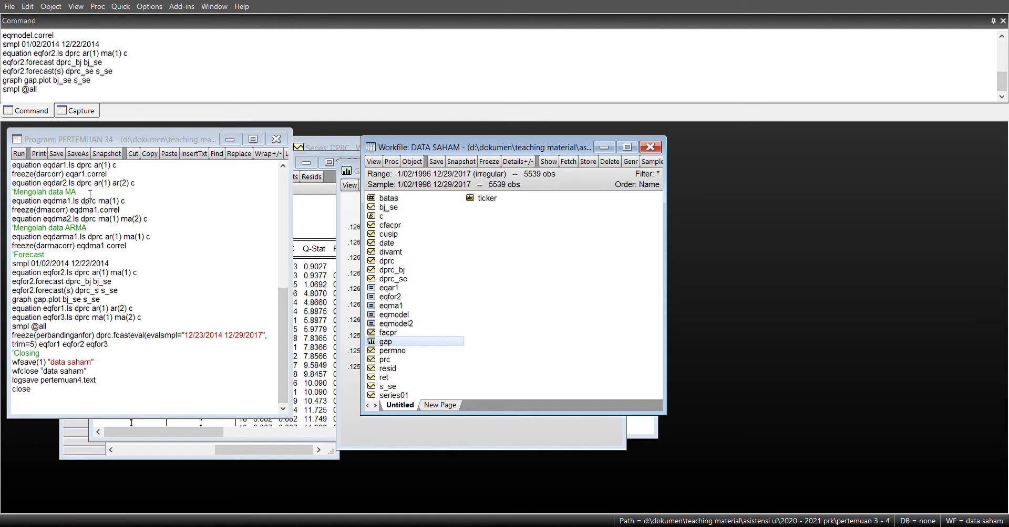
# Re-estimate eqfor2 over the full sample by running equation eqfor2.ls dprc ar(1) ma(1) c
pyautogui.click(48, 100)
pyautogui.write('eq')
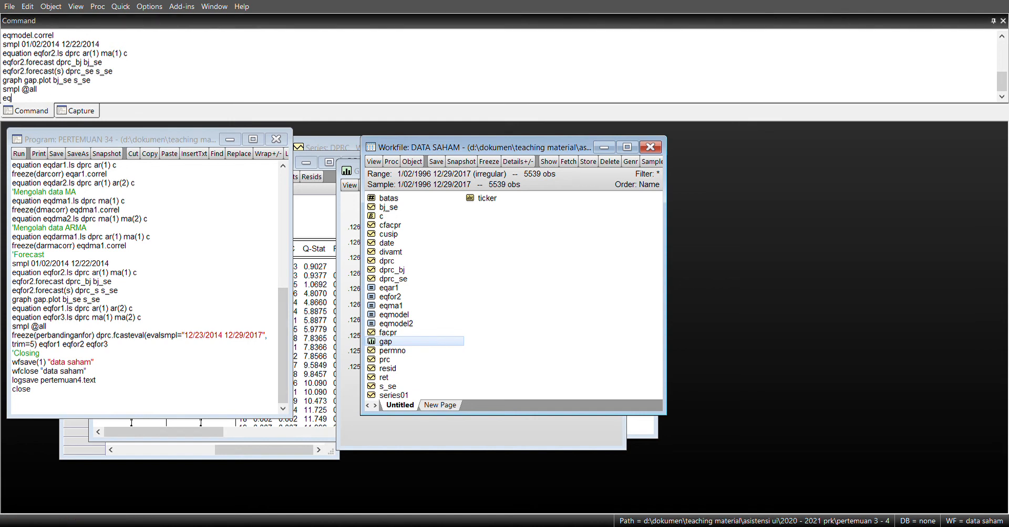
pyautogui.press('BackSpace')
pyautogui.press('BackSpace')
pyautogui.moveTo(142, 278); pyautogui.dragTo(16, 273)
pyautogui.hotkey('ctrl', 'c')
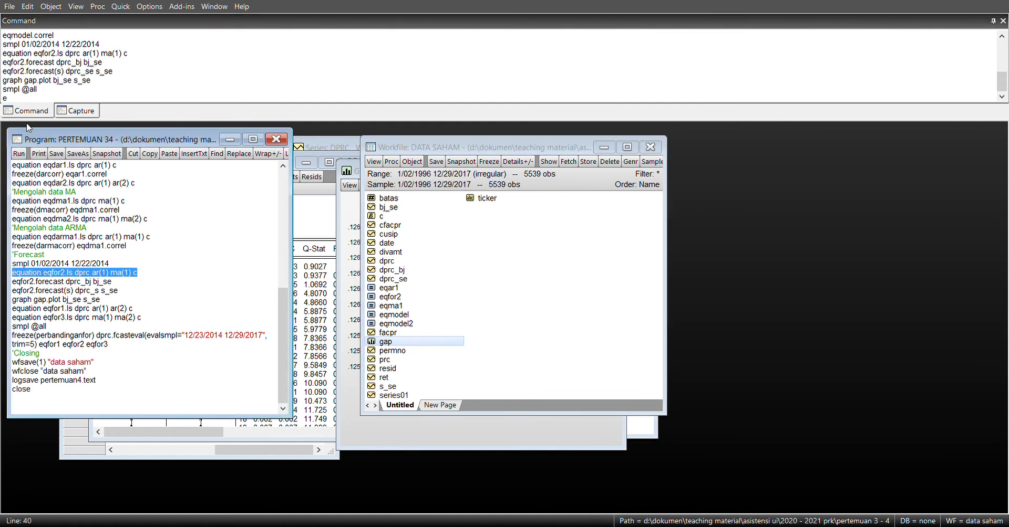
pyautogui.click(17, 99)
pyautogui.press('BackSpace')
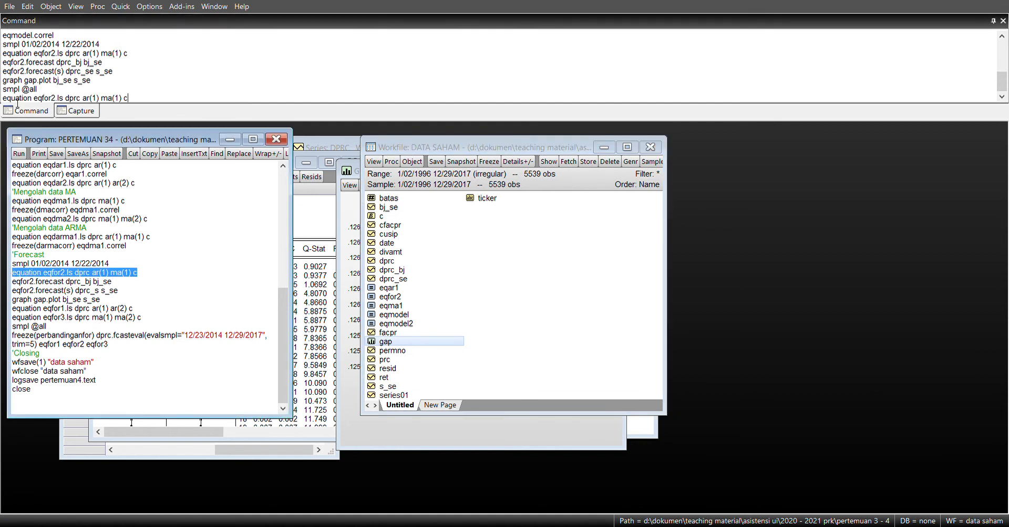
pyautogui.hotkey('ctrl', 'v')
pyautogui.press('Return')
# Estimate eqfor1 as dprc ar(1) ar(2) c and eqfor3 as dprc ma(1) ma(2) c using the program's two lines
pyautogui.moveTo(147, 321); pyautogui.dragTo(12, 312)
pyautogui.hotkey('ctrl', 'c')
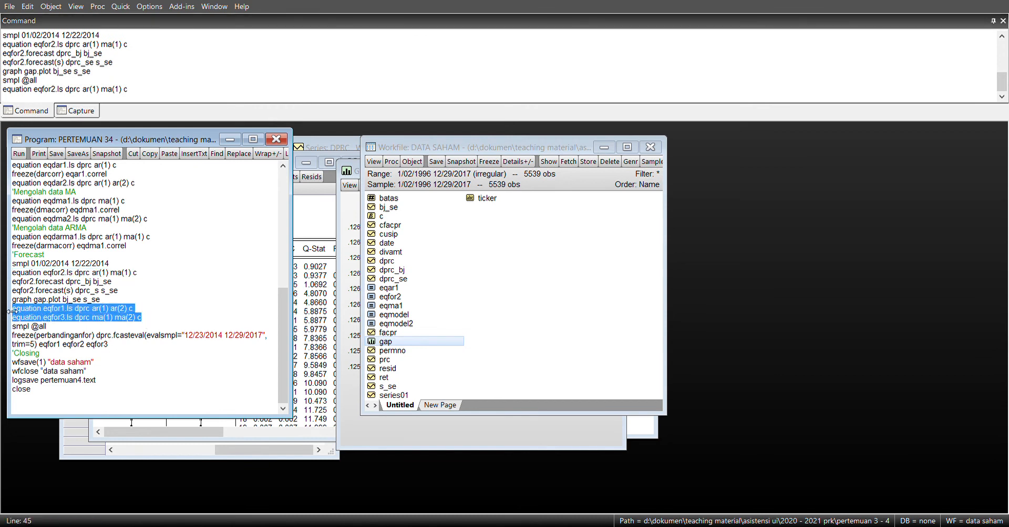
pyautogui.click(29, 97)
pyautogui.hotkey('ctrl', 'v')
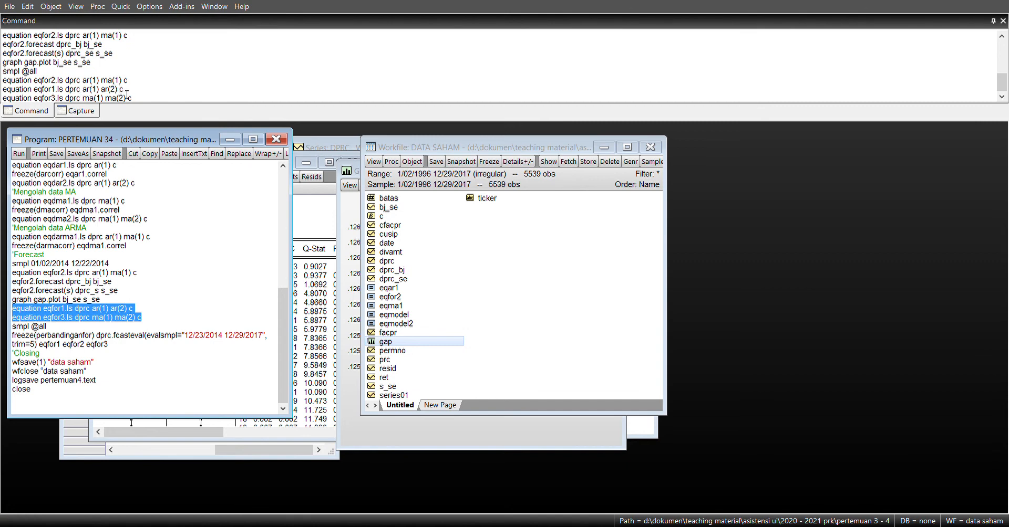
pyautogui.press('Return')
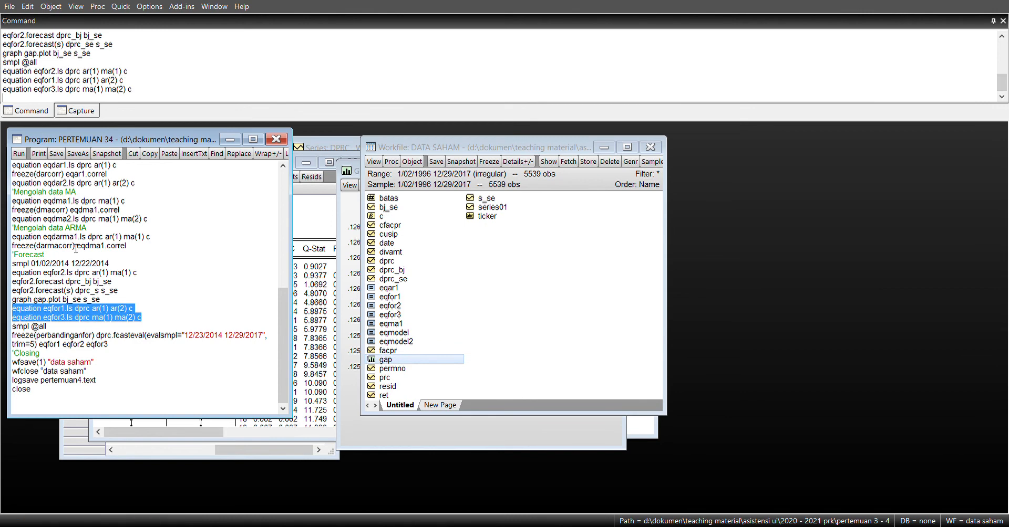
# Try to evaluate the forecasts with dprc.fcasteval(evalsmpl="12/23/2014 12/29/2017") eqfor1 eqfor eqfor3
pyautogui.click(84, 98)
pyautogui.write('dprc.fcasteval(eva')
pyautogui.write('lsmpl=')
pyautogui.moveTo(183, 335); pyautogui.dragTo(279, 345)
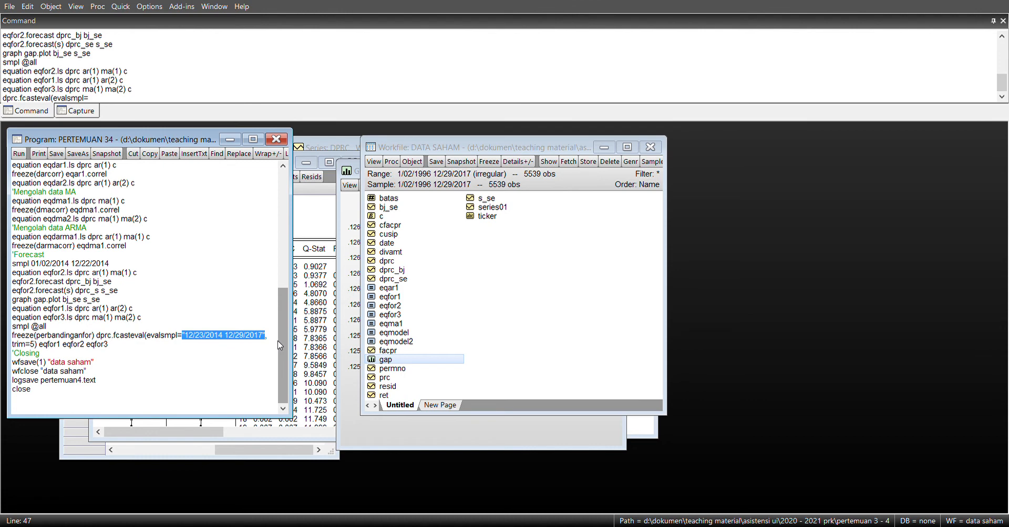
pyautogui.hotkey('ctrl', 'c')
pyautogui.click(106, 102)
pyautogui.hotkey('ctrl', 'v')
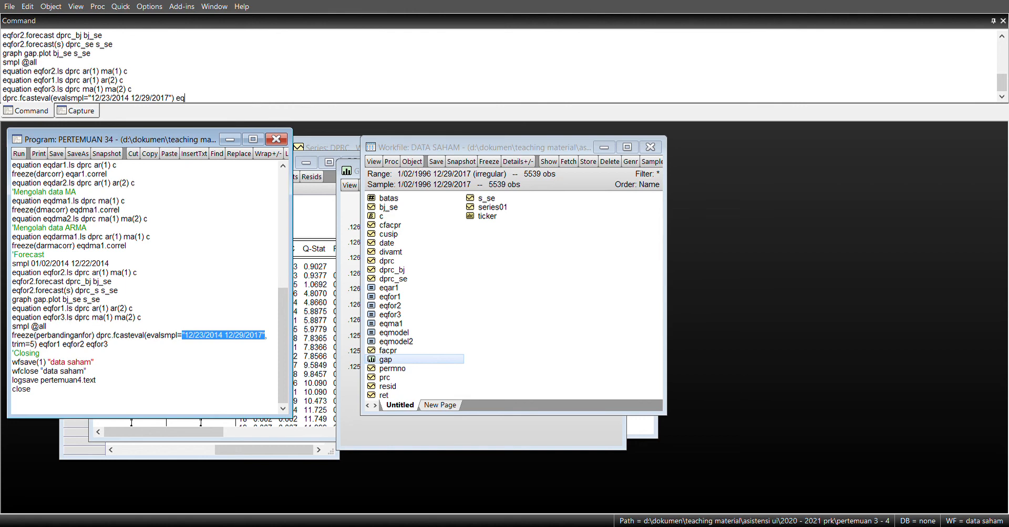
pyautogui.write('eq')
pyautogui.write('for eqfor3')
pyautogui.press('Return')
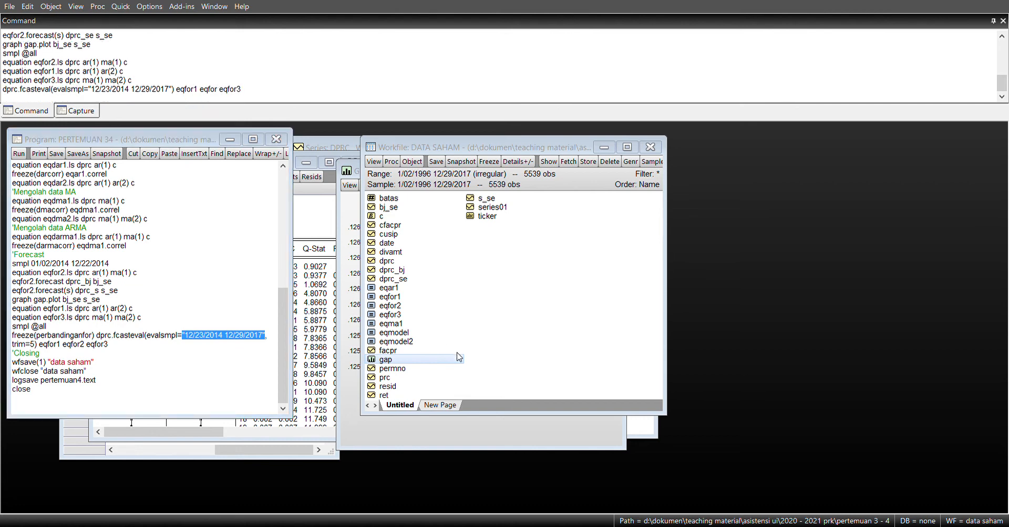
pyautogui.click(500, 283)
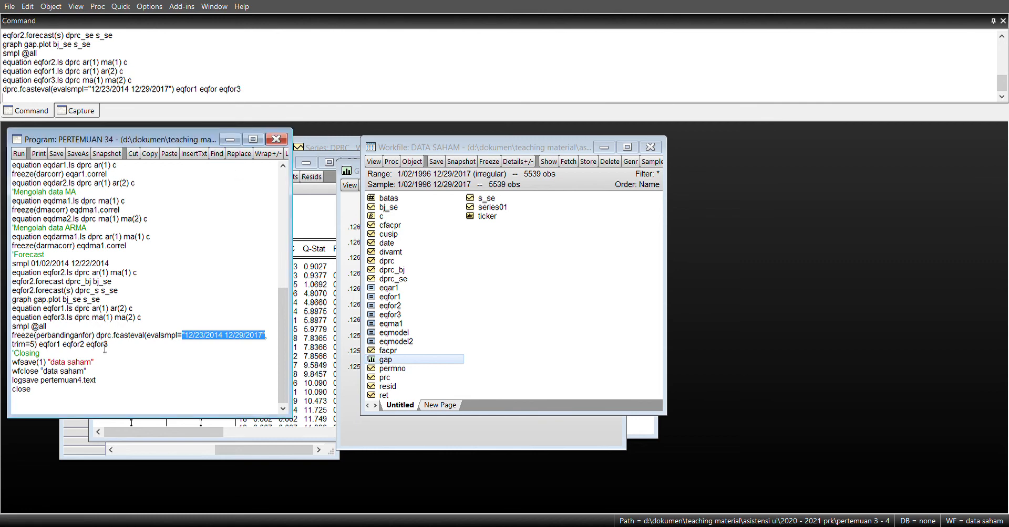
pyautogui.click(181, 97)
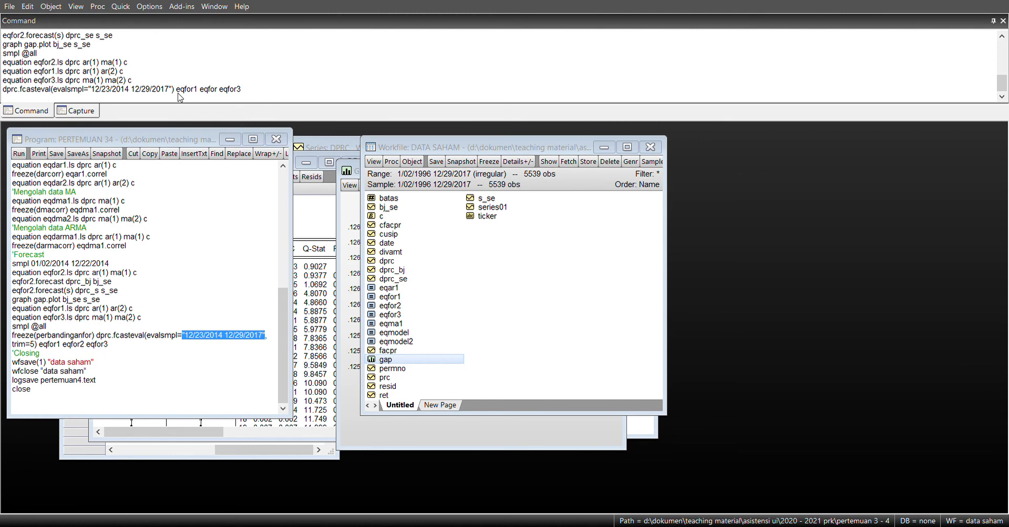
pyautogui.click(188, 172)
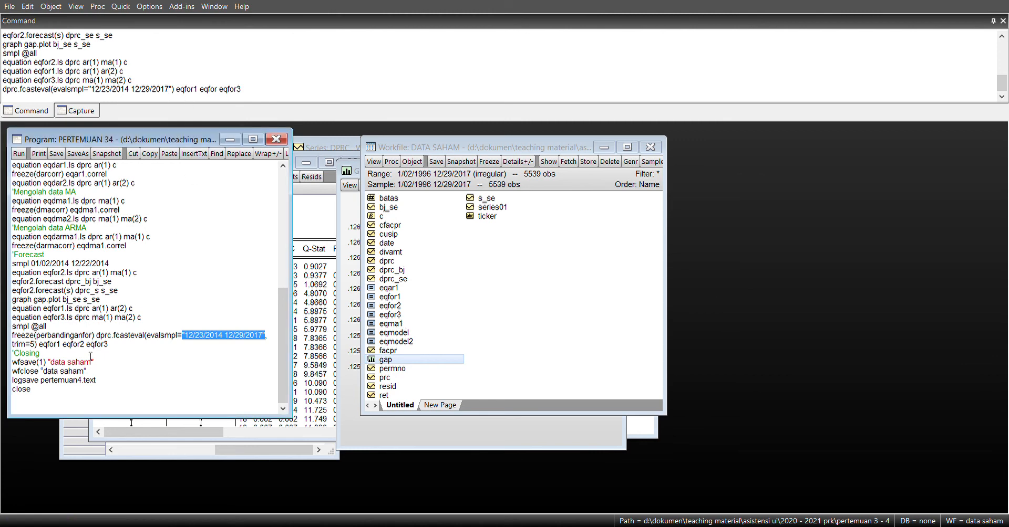
# Replace the last command with the program's freeze(perbandinganfor) dprc.fcasteval line, using trim=5 and eqfor1 eqfor2 eqfor3, and run it
pyautogui.moveTo(115, 351); pyautogui.dragTo(13, 340)
pyautogui.hotkey('ctrl', 'c')
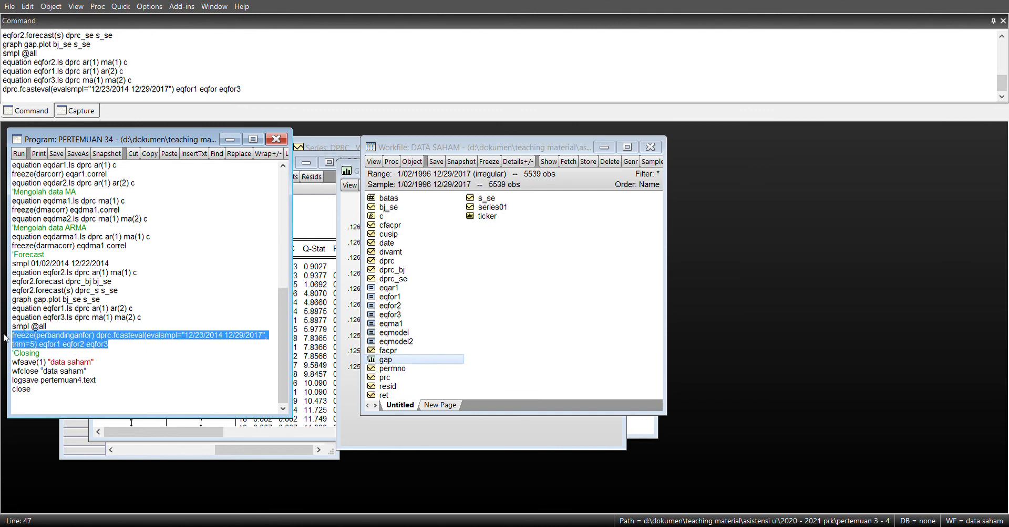
pyautogui.moveTo(245, 91); pyautogui.dragTo(7, 89)
pyautogui.hotkey('ctrl', 'v')
pyautogui.press('Return')
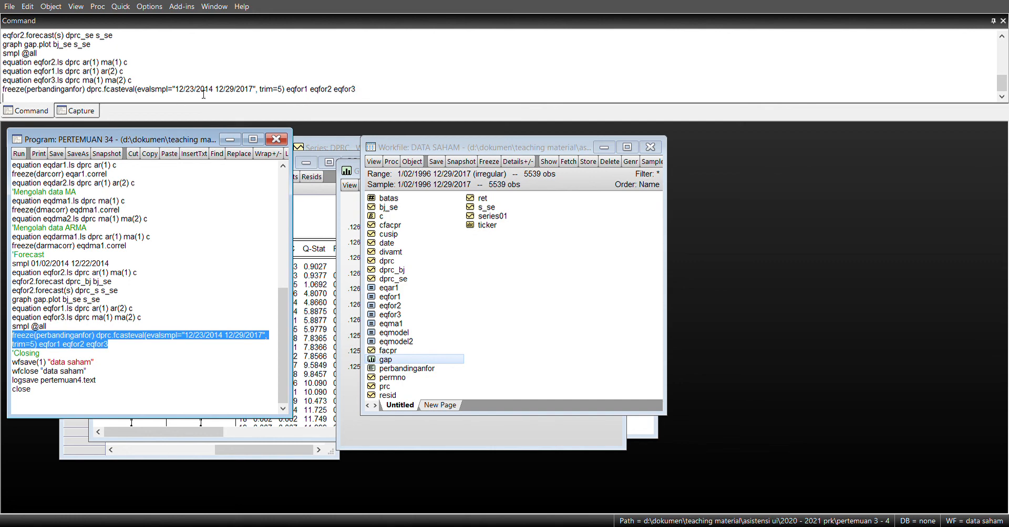
# Open the perbandinganfor spool, move it up to view the forecast evaluation, and close it
pyautogui.click(263, 93)
pyautogui.click(397, 370)
pyautogui.doubleClick(397, 370)
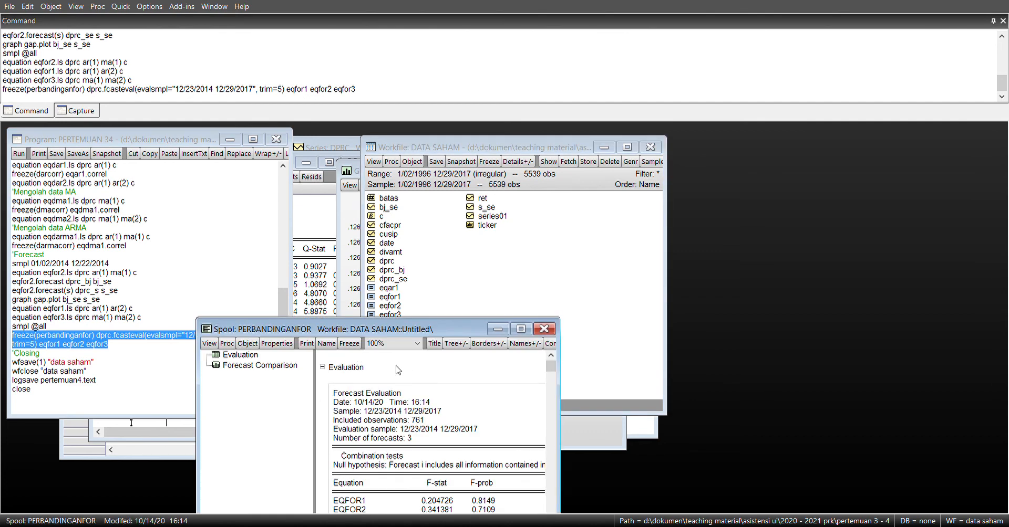
pyautogui.moveTo(370, 325); pyautogui.dragTo(307, 125)
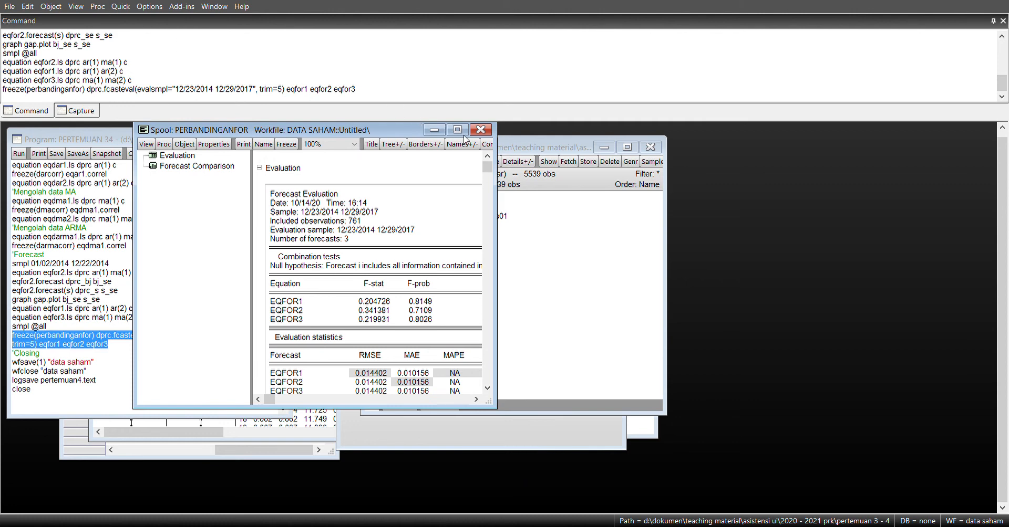
pyautogui.click(480, 130)
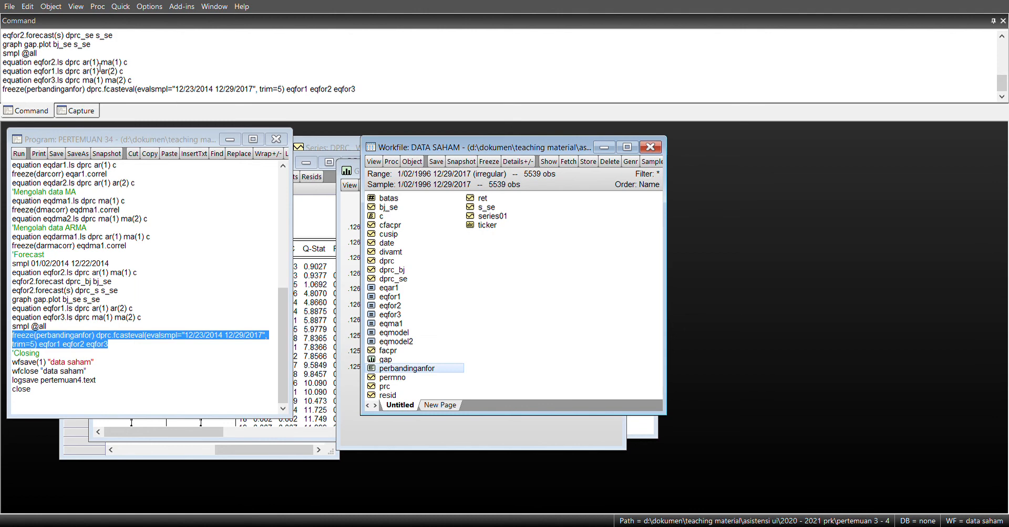
# Rerun the dprc.fcasteval command without the freeze(perbandinganfor) prefix and maximize the resulting DPRC evaluation
pyautogui.moveTo(88, 94); pyautogui.dragTo(2, 93)
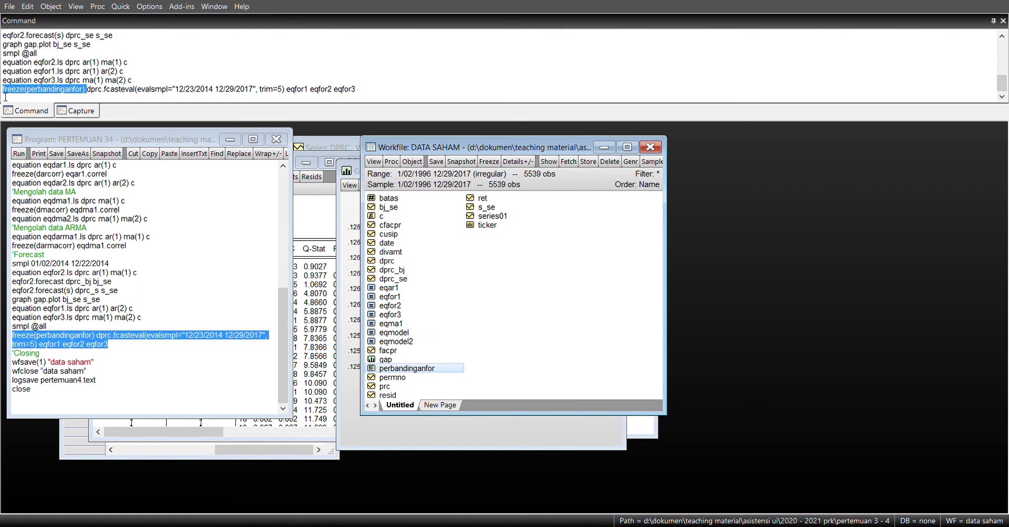
pyautogui.press('BackSpace')
pyautogui.press('Return')
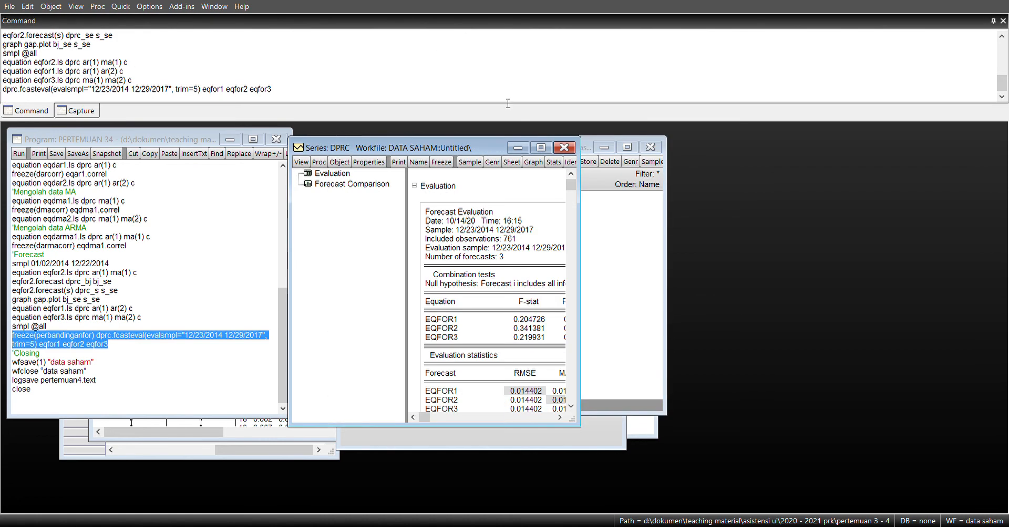
pyautogui.click(540, 148)
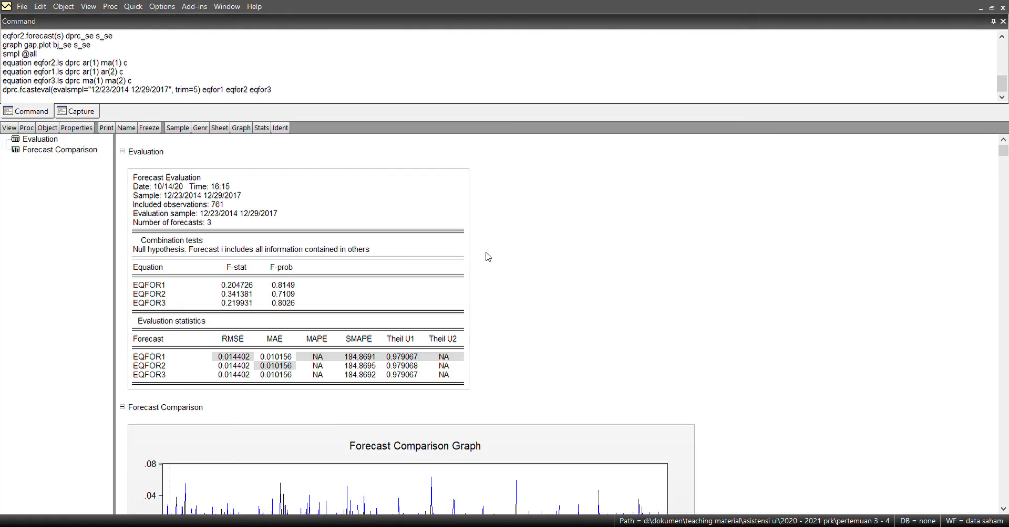
# Examine the combination tests, evaluation statistics and forecast comparison graph for eqfor1, eqfor2 and eqfor3, and review the earlier commands
pyautogui.click(285, 293)
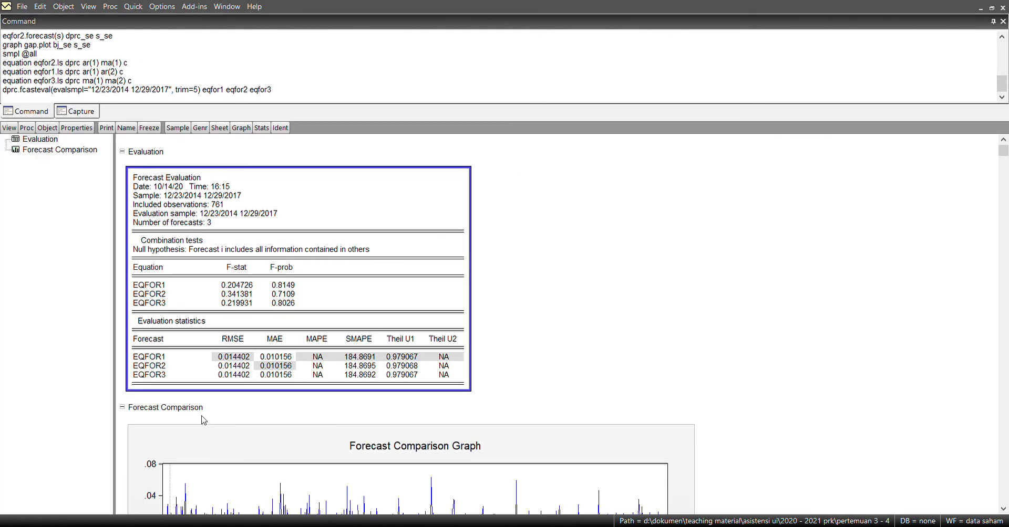
pyautogui.click(224, 396)
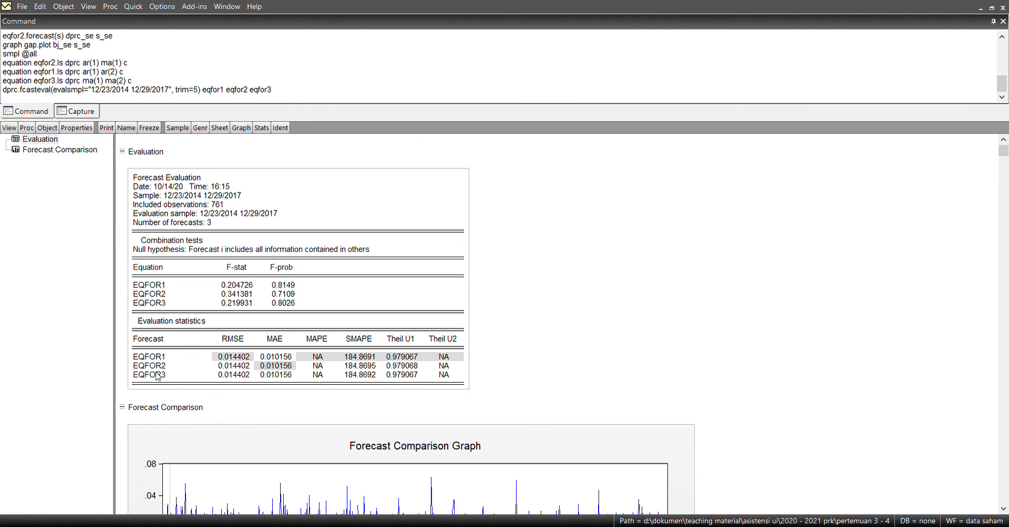
pyautogui.click(229, 361)
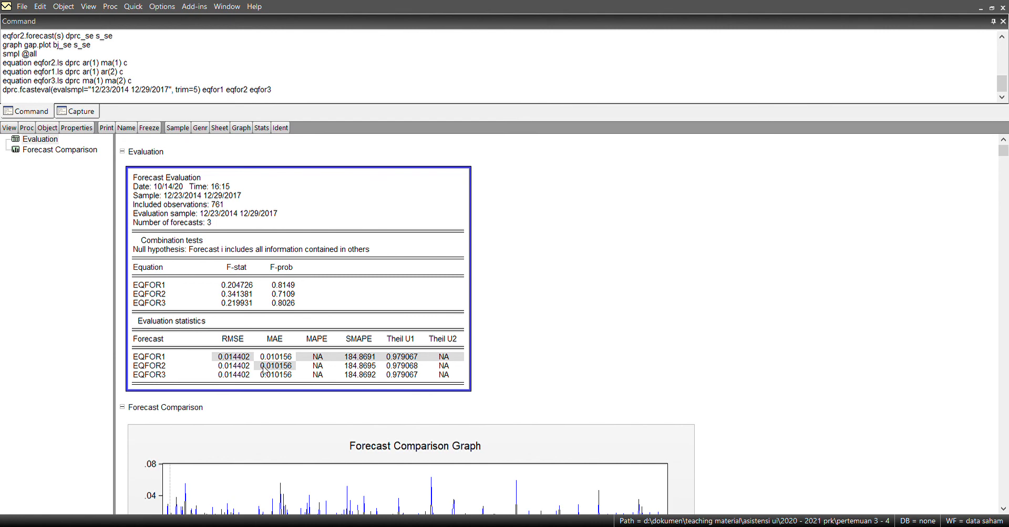
pyautogui.scroll(-3, 264, 371)
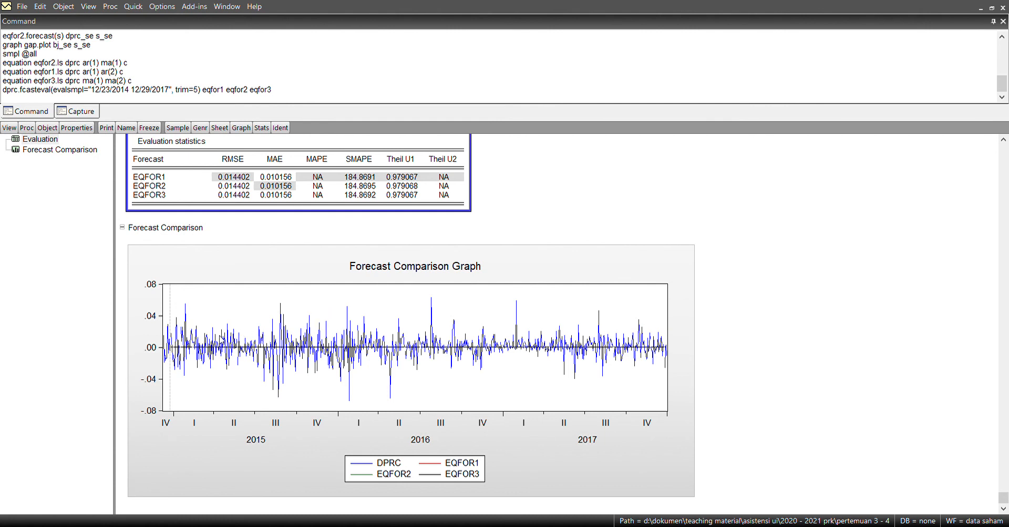
pyautogui.scroll(3, 222, 340)
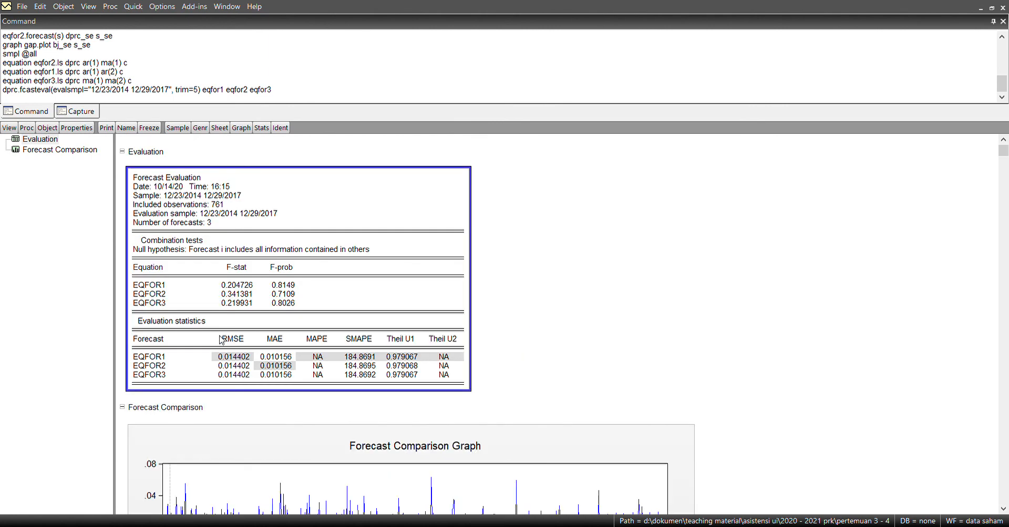
pyautogui.scroll(-3, 221, 340)
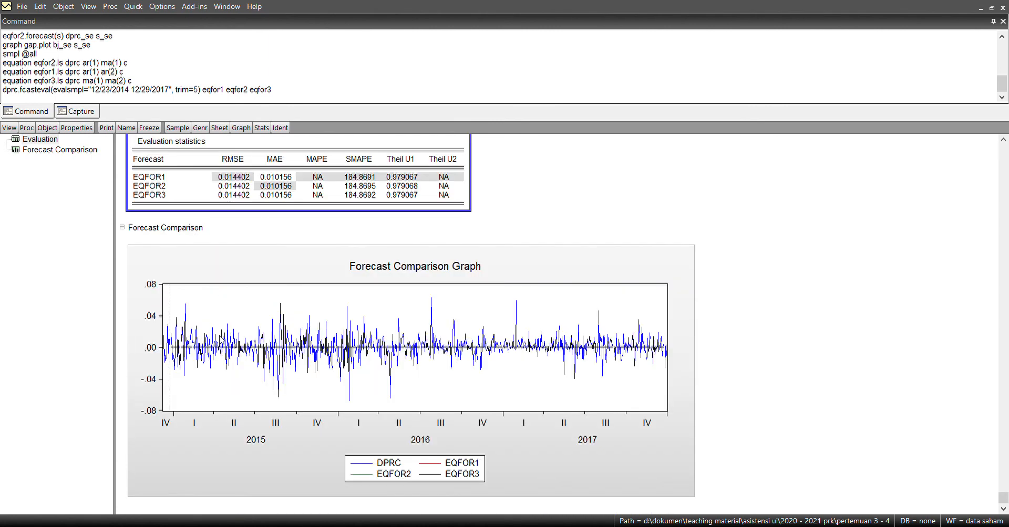
pyautogui.scroll(3, 221, 340)
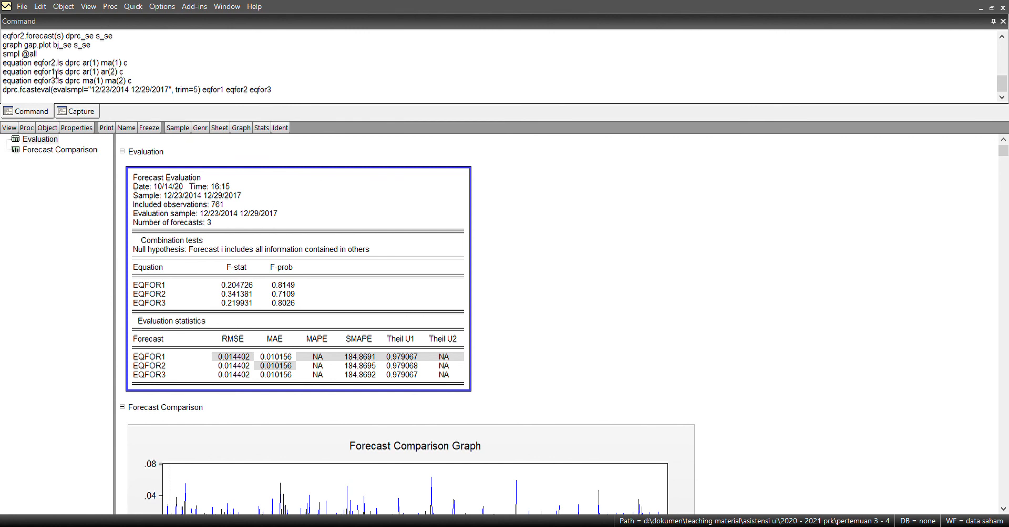
pyautogui.scroll(1, 58, 61)
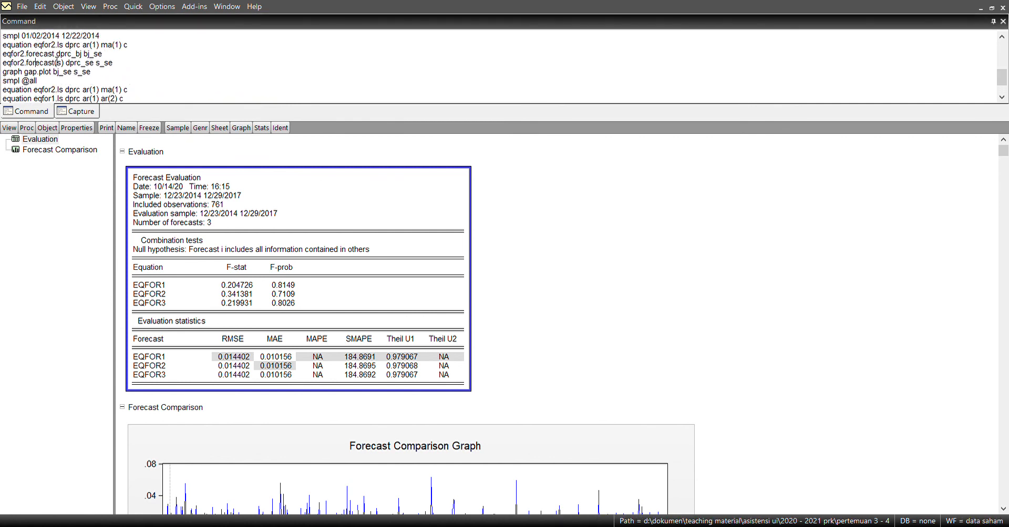
pyautogui.scroll(-1, 58, 62)
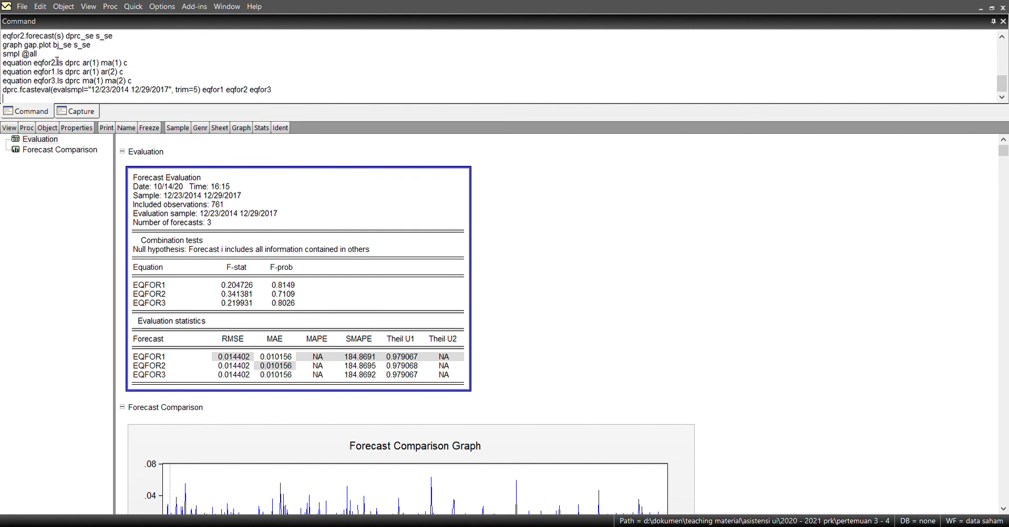
pyautogui.scroll(1, 57, 61)
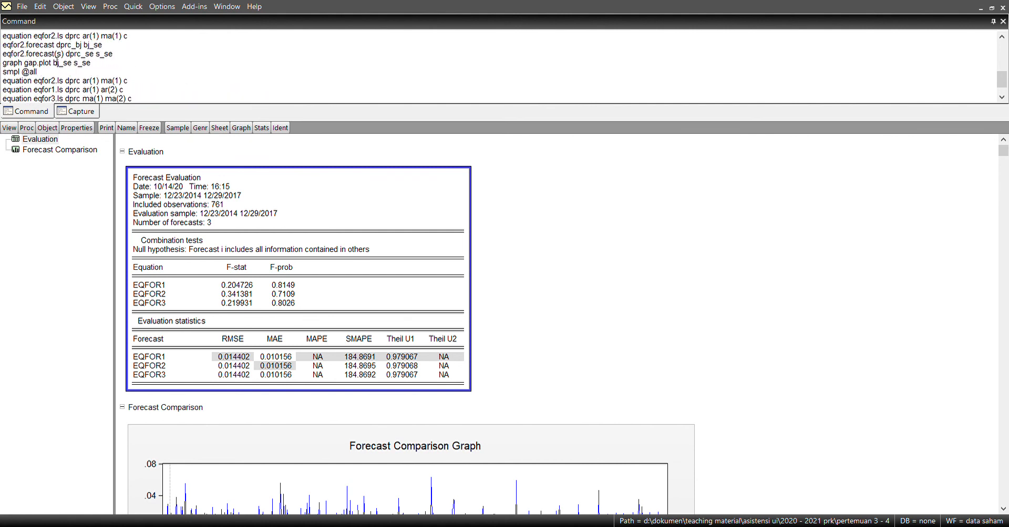
pyautogui.scroll(1, 56, 57)
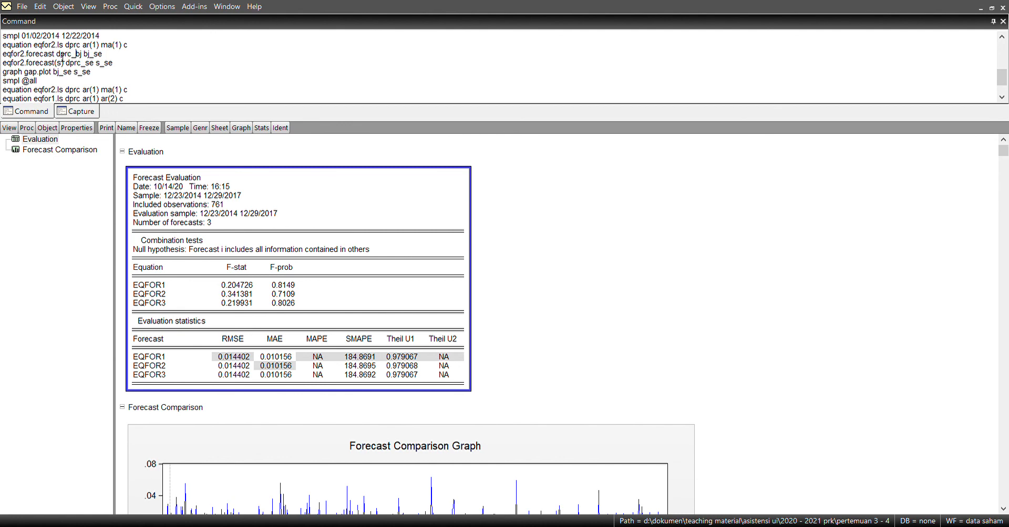
# Restore the DPRC evaluation to a smaller window, move it aside and bring the DATA SAHAM workfile to the front
pyautogui.click(991, 8)
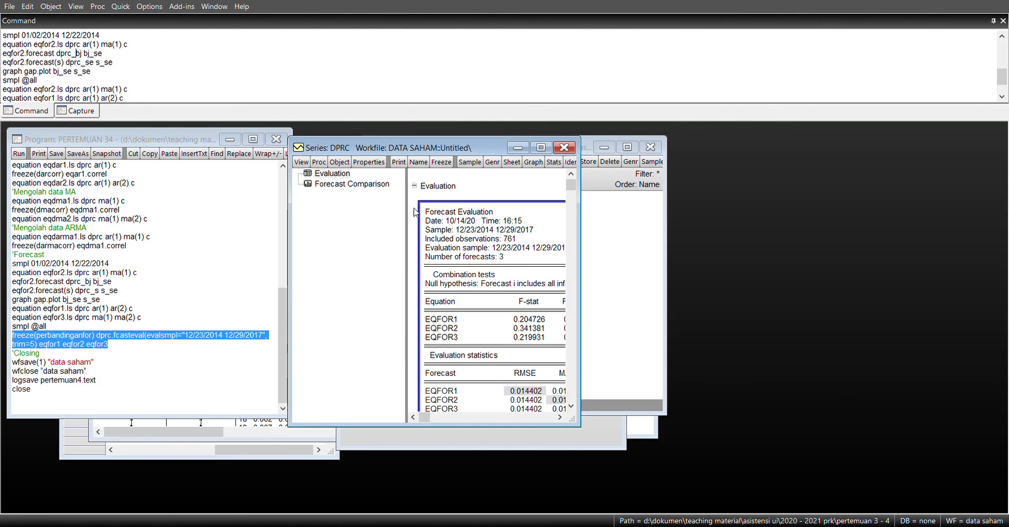
pyautogui.click(349, 446)
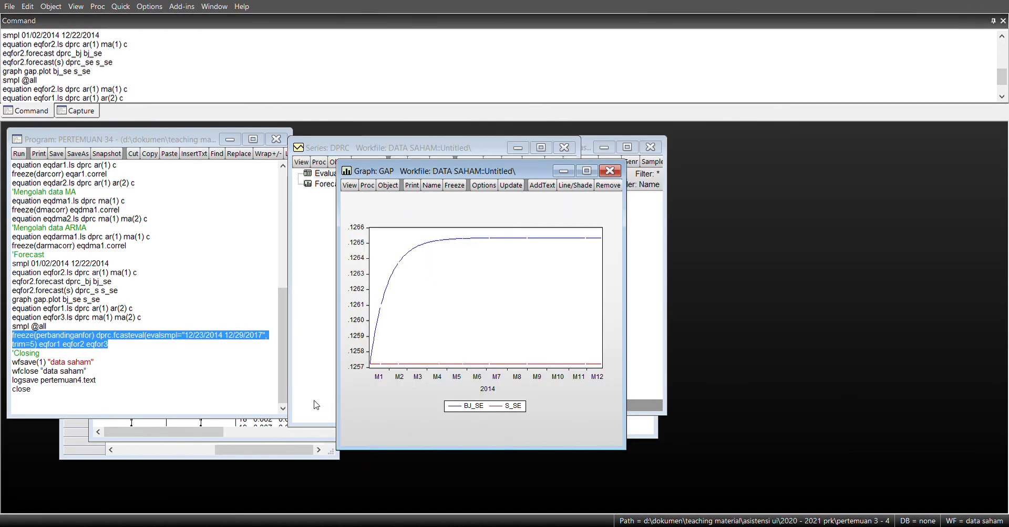
pyautogui.click(292, 447)
pyautogui.click(347, 146)
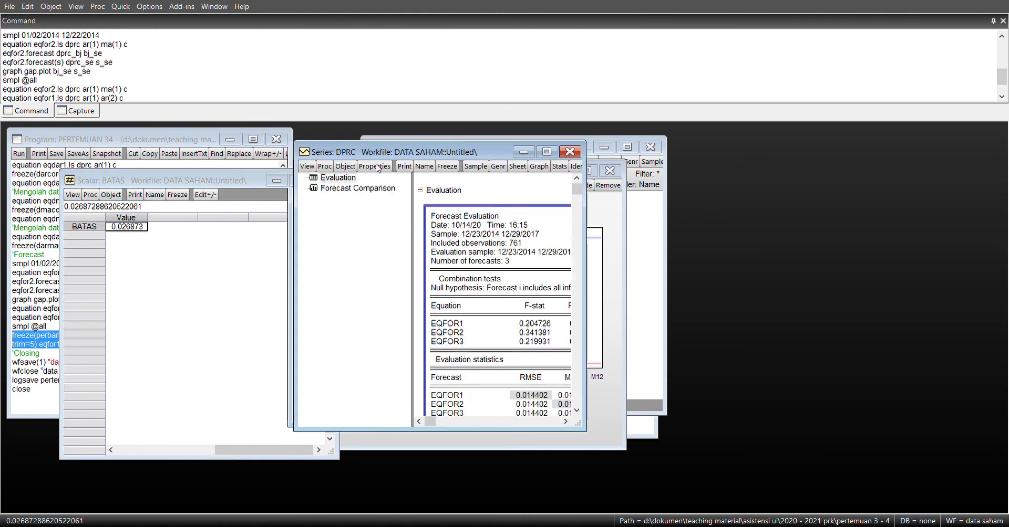
pyautogui.moveTo(348, 149); pyautogui.dragTo(482, 253)
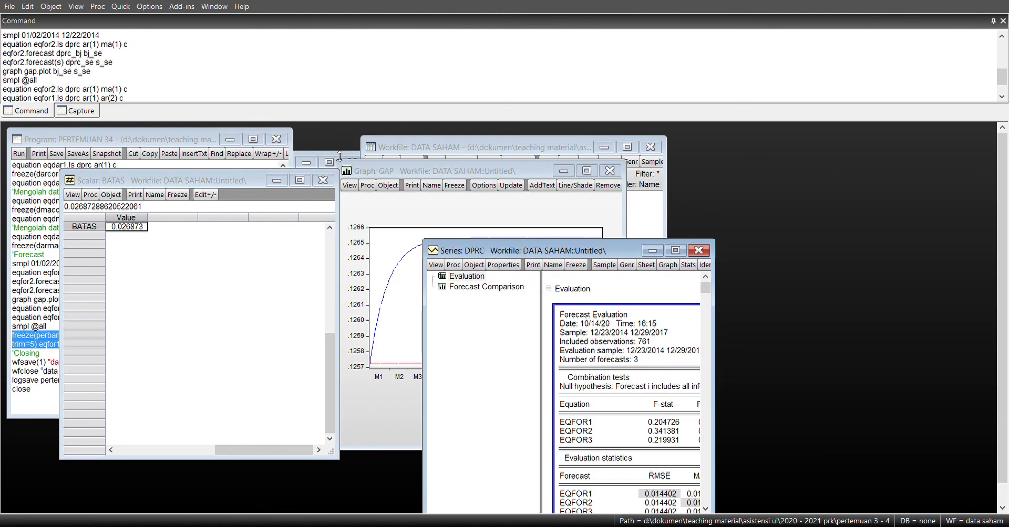
pyautogui.click(340, 156)
pyautogui.click(423, 151)
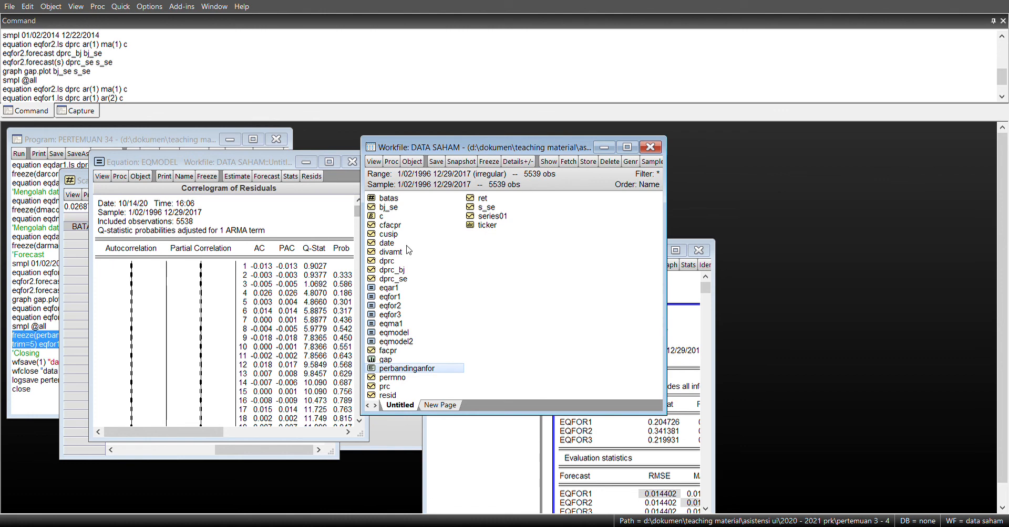
# Open the dprc_bj series, move its window beside the workfile and look through its values up to late 2012
pyautogui.click(389, 271)
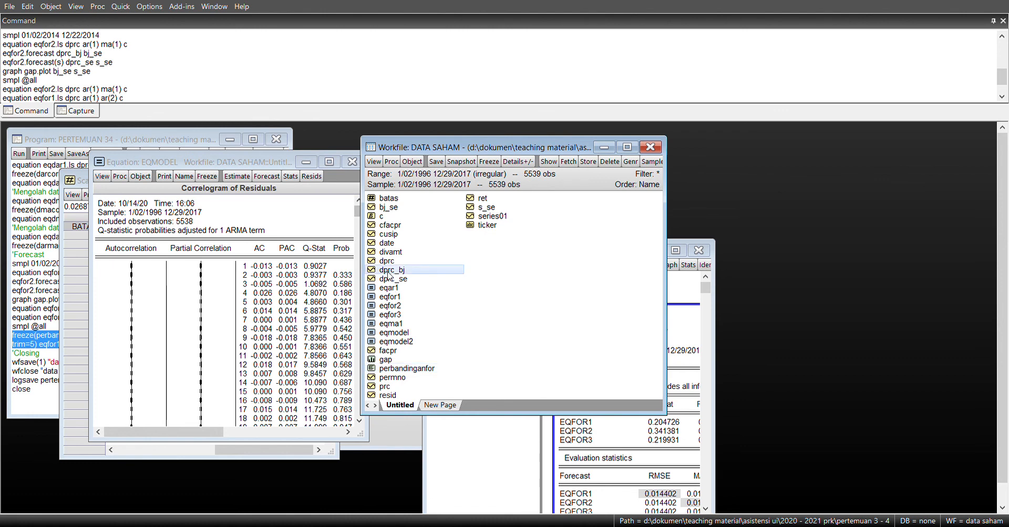
pyautogui.doubleClick(389, 271)
pyautogui.moveTo(325, 336); pyautogui.dragTo(220, 204)
pyautogui.moveTo(407, 345); pyautogui.dragTo(245, 173)
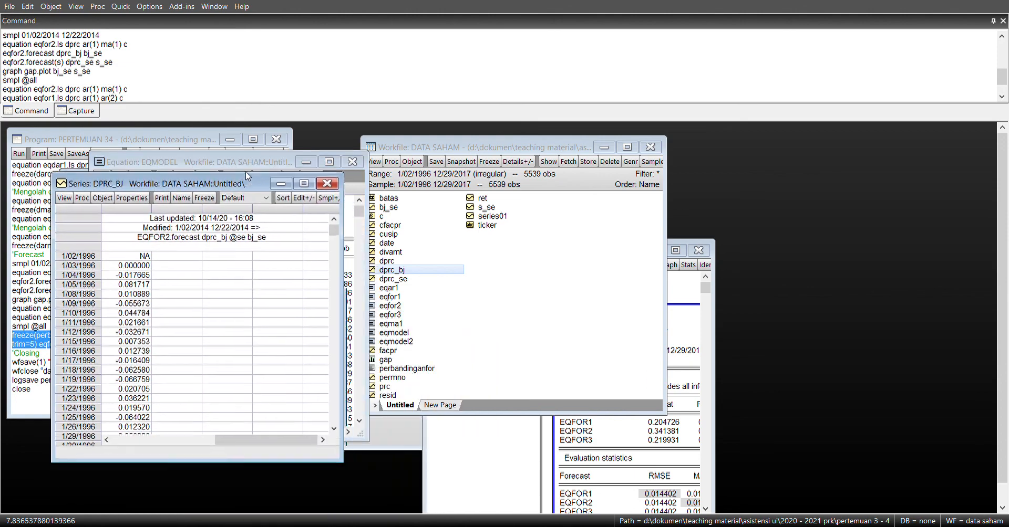
pyautogui.moveTo(333, 225); pyautogui.dragTo(334, 366)
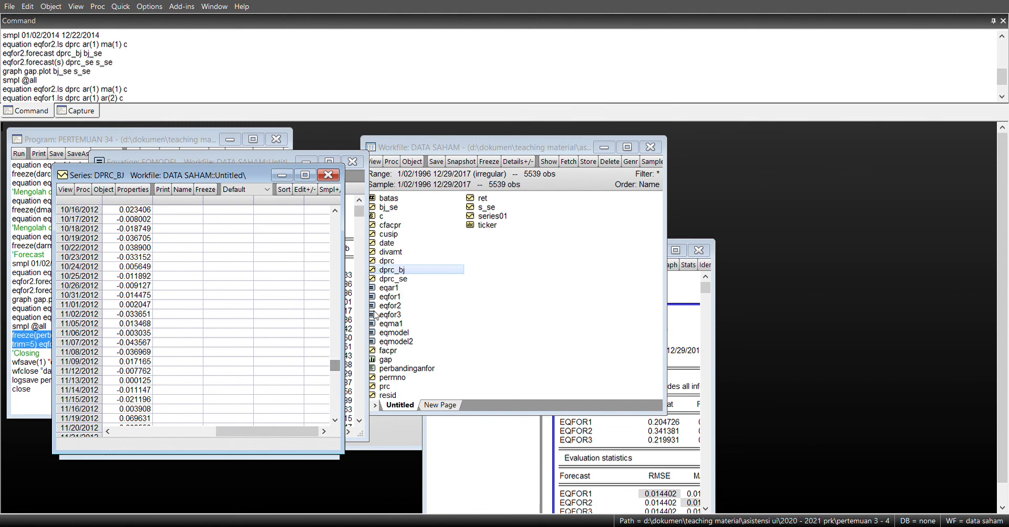
# Open the dprc_se series and look through its values down to the end of 2017
pyautogui.doubleClick(394, 280)
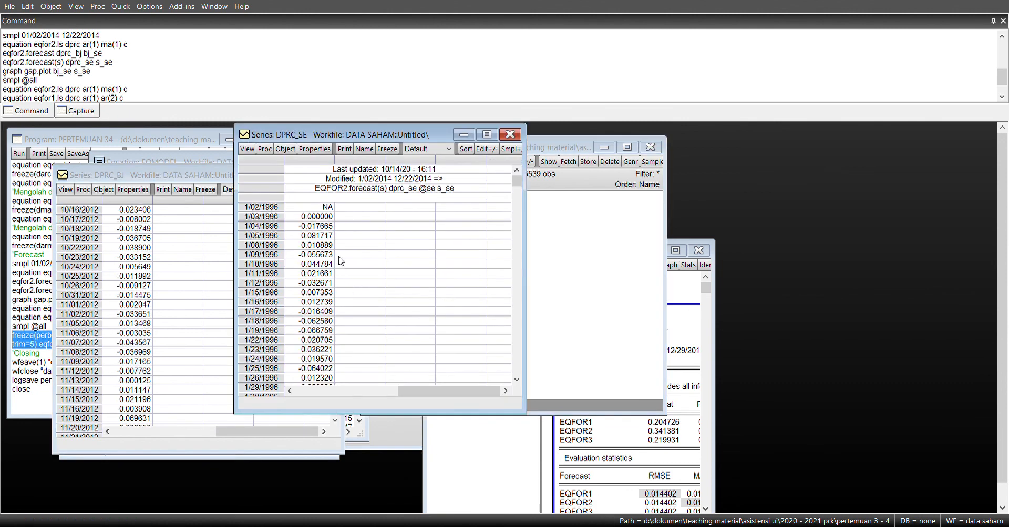
pyautogui.moveTo(514, 184); pyautogui.dragTo(513, 160)
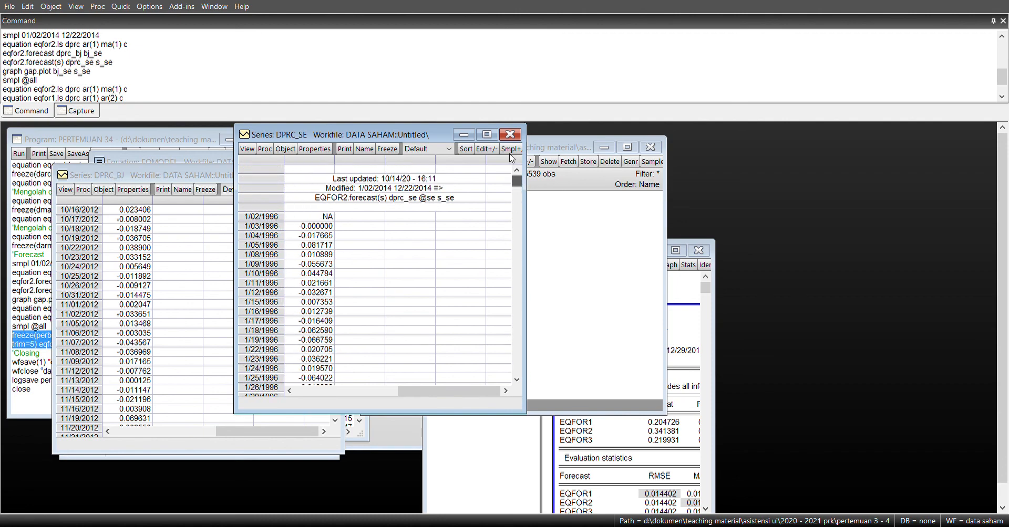
pyautogui.moveTo(514, 181); pyautogui.dragTo(516, 367)
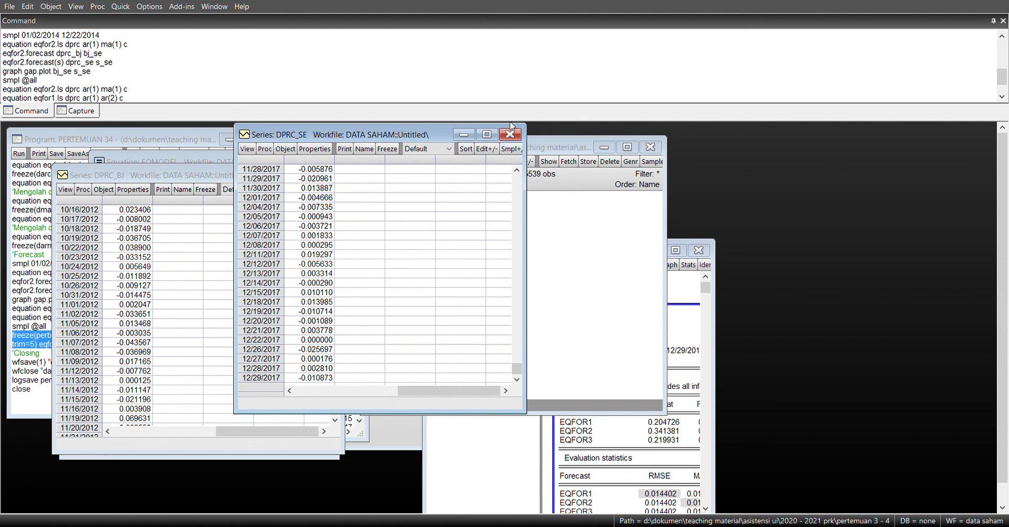
# Bring the DPRC evaluation, the DATA SAHAM workfile and the PERTEMUAN 34 program to the front in turn
pyautogui.click(631, 480)
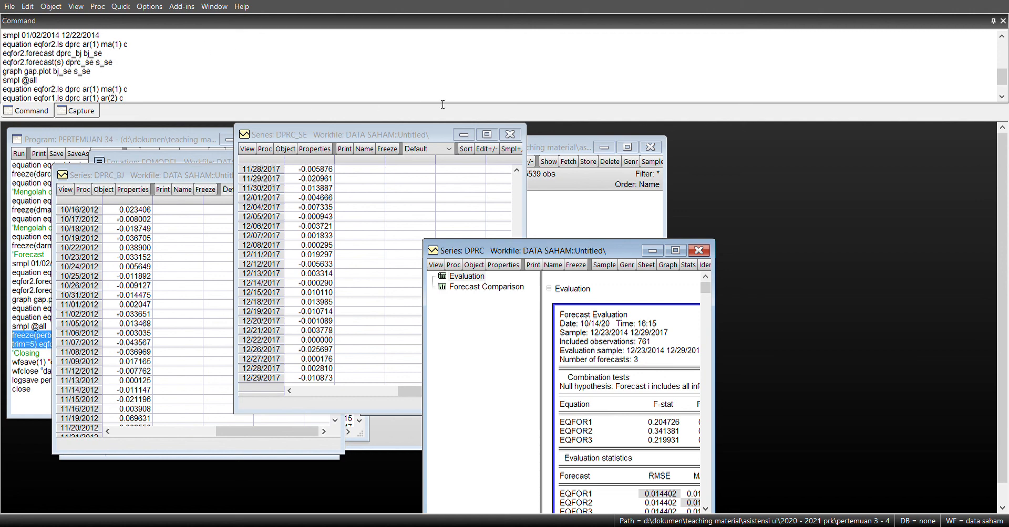
pyautogui.click(366, 83)
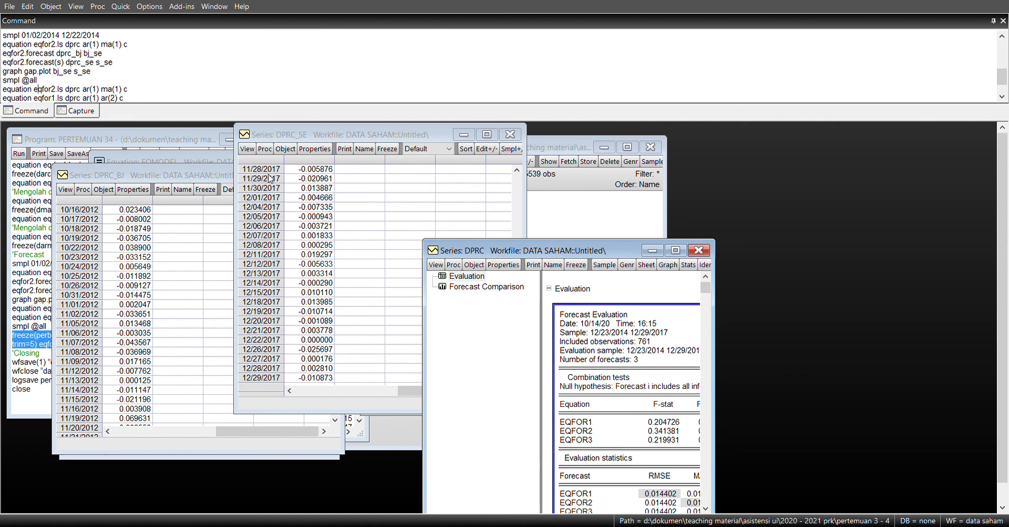
pyautogui.click(580, 149)
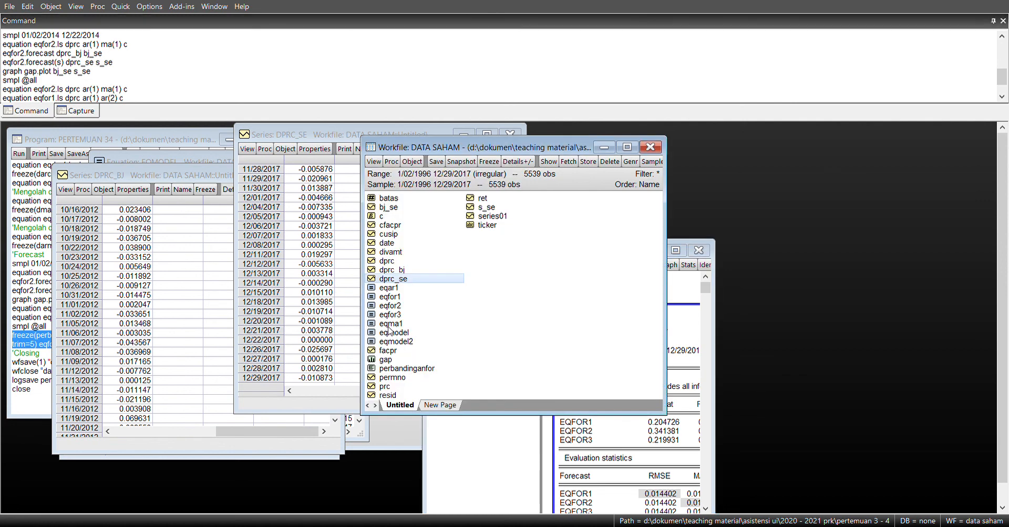
pyautogui.click(141, 140)
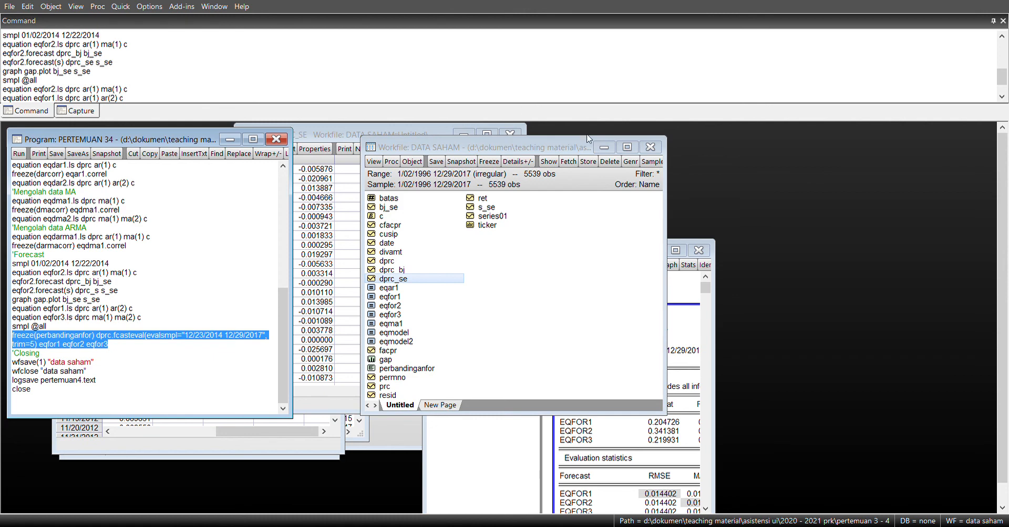